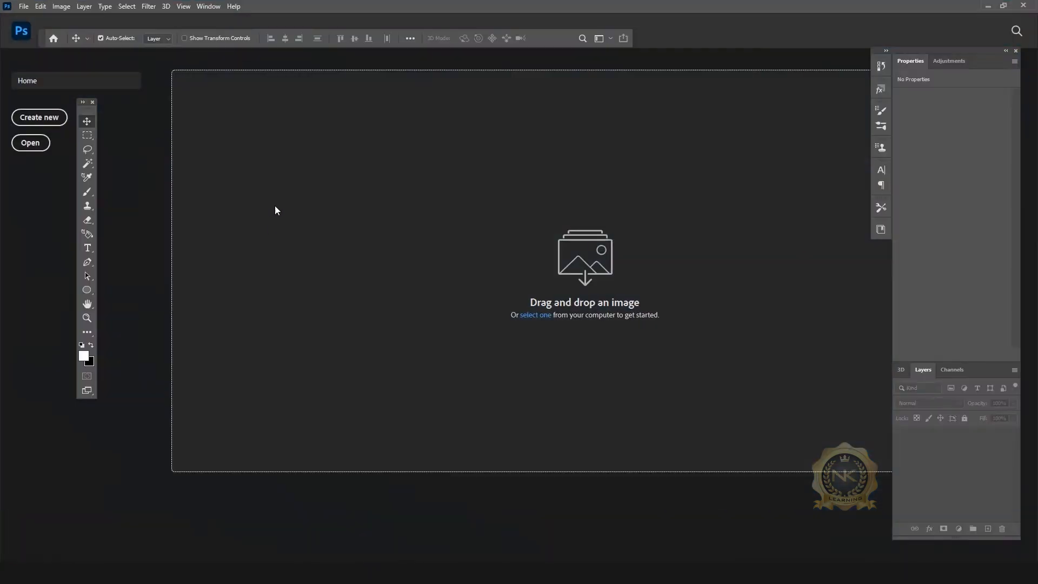
# Open the images city-street-at-night-wallpaper and studio_esinam_cutout_people_kids together from the Desktop
pyautogui.click(24, 8)
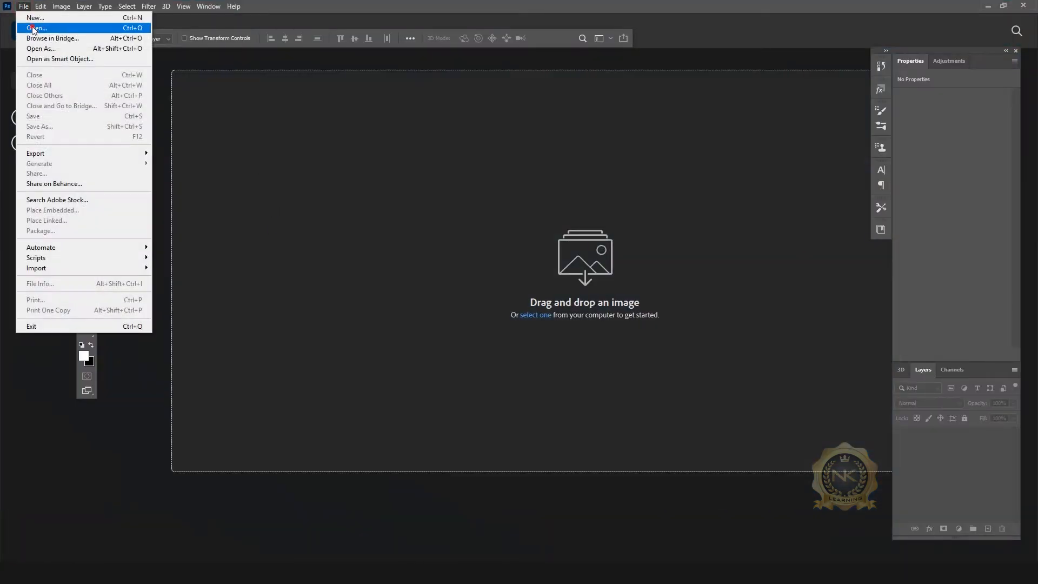
pyautogui.click(67, 29)
pyautogui.click(162, 104)
pyautogui.keyDown('ctrl'); pyautogui.click(197, 97); pyautogui.keyUp('ctrl')
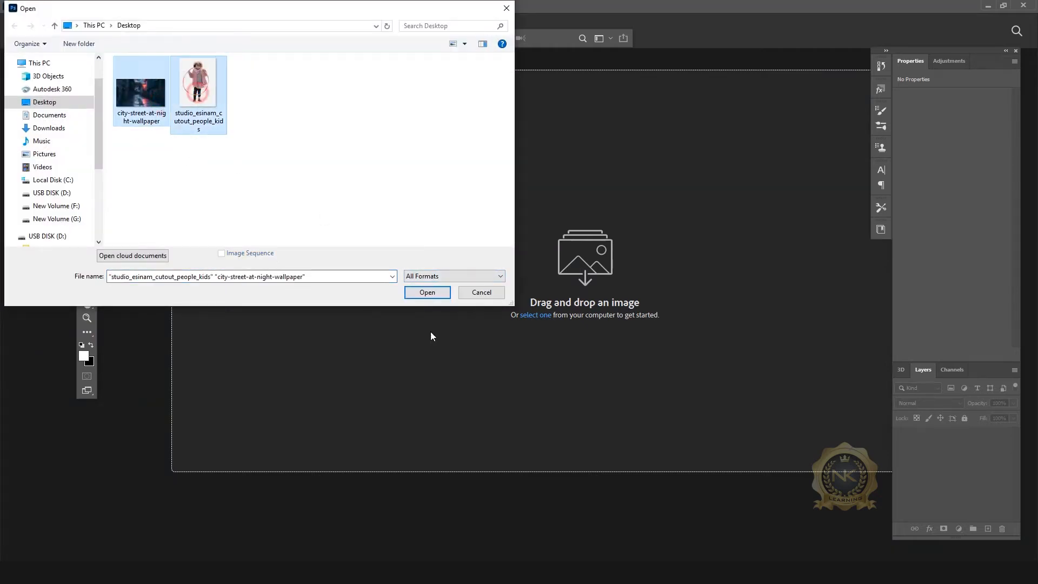
pyautogui.click(427, 292)
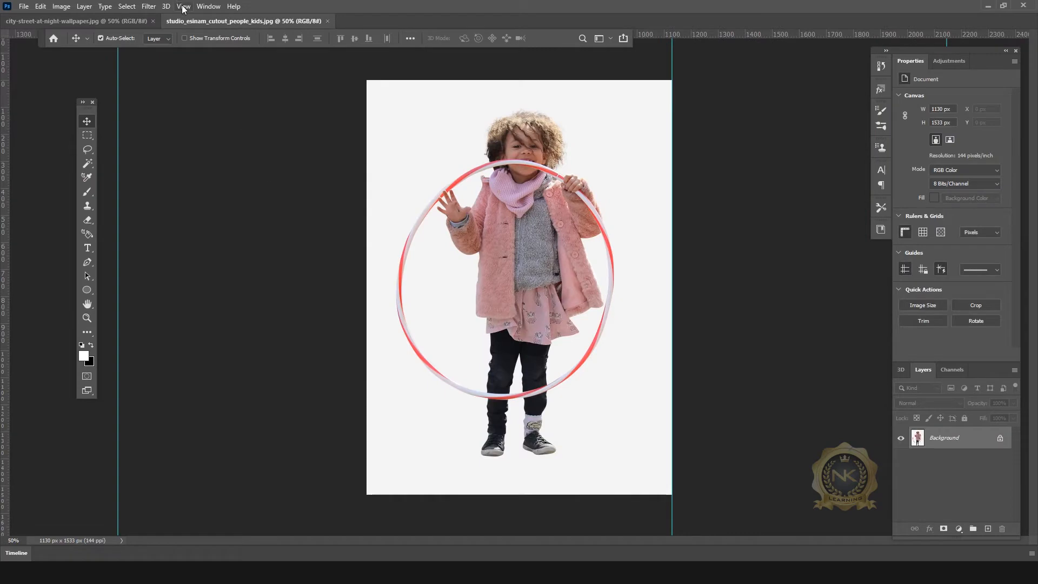
# Detach both image documents into floating windows and bring the child photo to the front
pyautogui.moveTo(198, 24); pyautogui.dragTo(323, 194)
pyautogui.moveTo(107, 22); pyautogui.dragTo(403, 239)
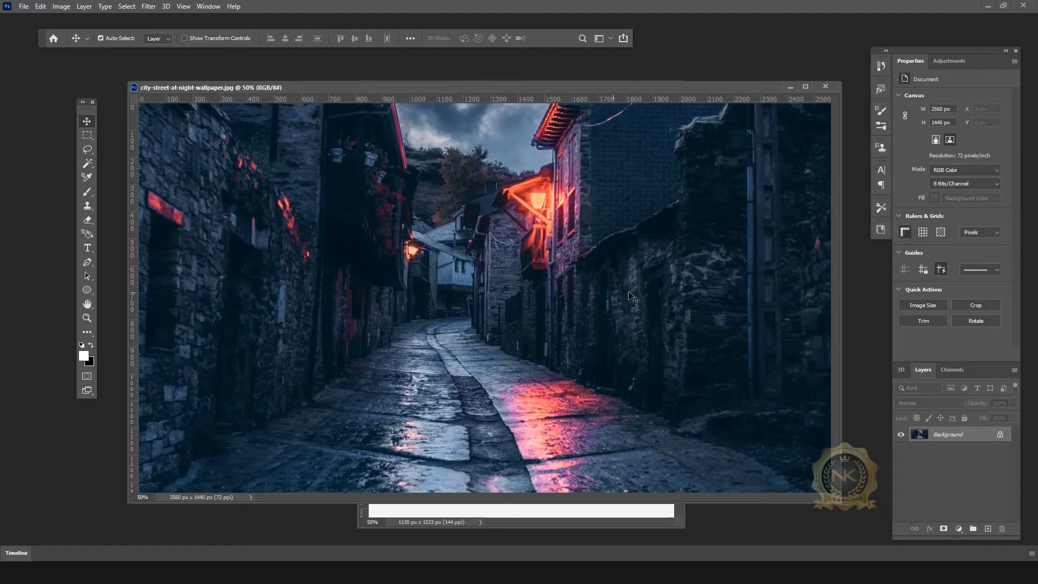
pyautogui.click(644, 511)
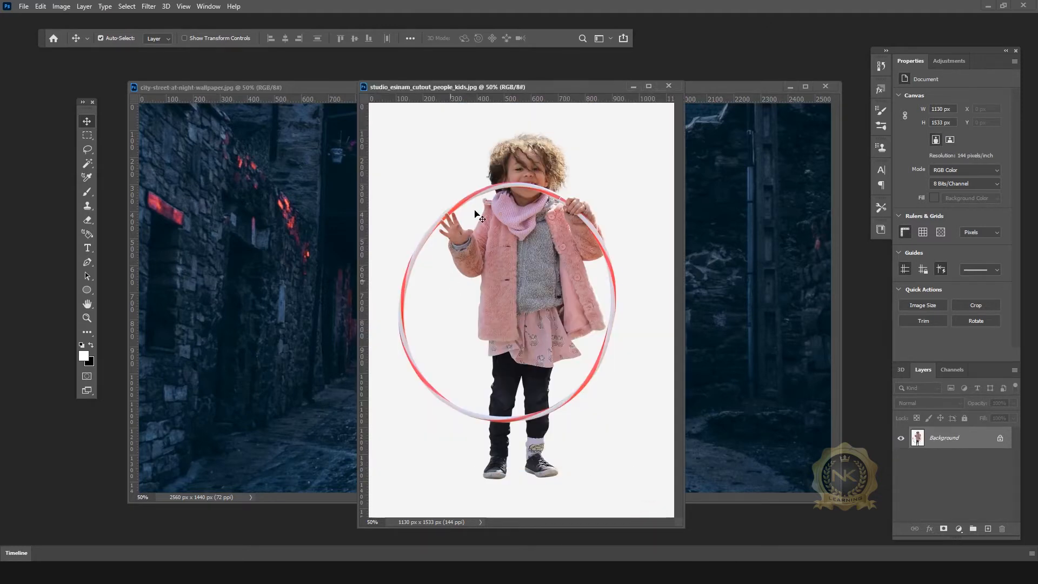
pyautogui.moveTo(505, 208); pyautogui.dragTo(512, 215)
# Select the white background around the child and all the white areas inside the hoop with the Magic Wand at tolerance 32
pyautogui.click(87, 163)
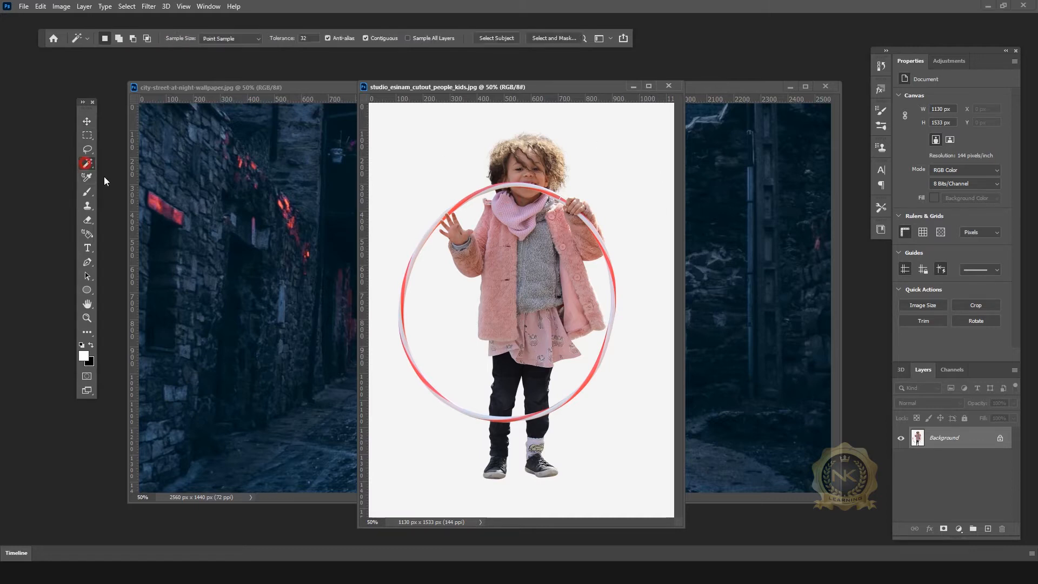
pyautogui.click(649, 87)
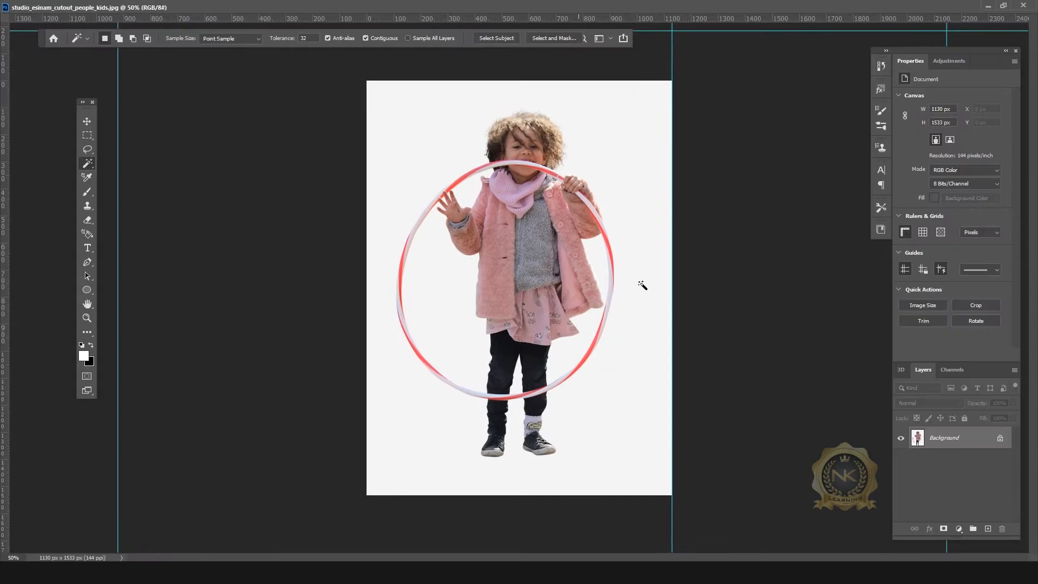
pyautogui.click(677, 242)
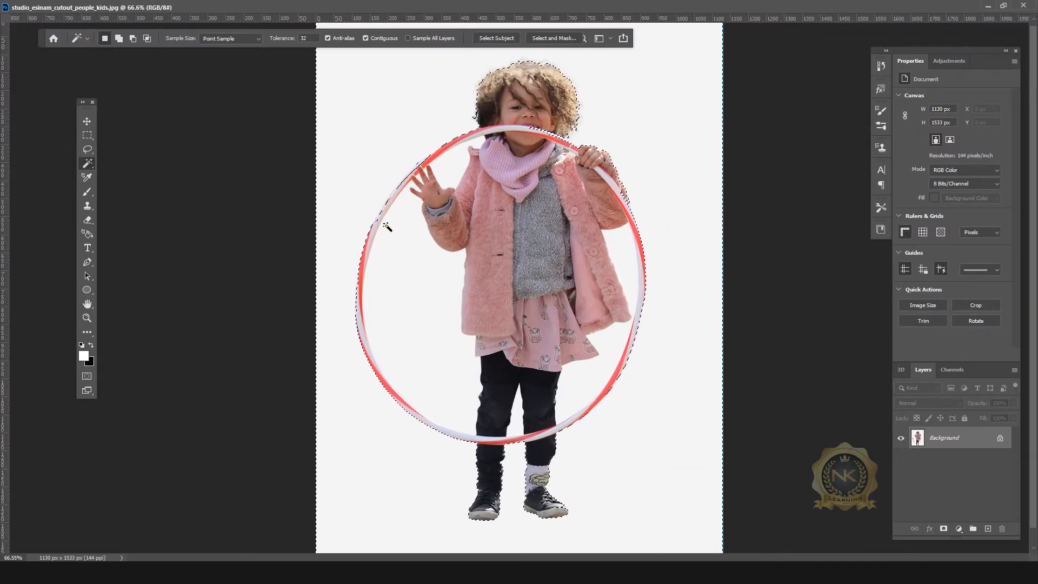
pyautogui.click(381, 124)
pyautogui.keyDown('shift'); pyautogui.click(414, 275); pyautogui.keyUp('shift')
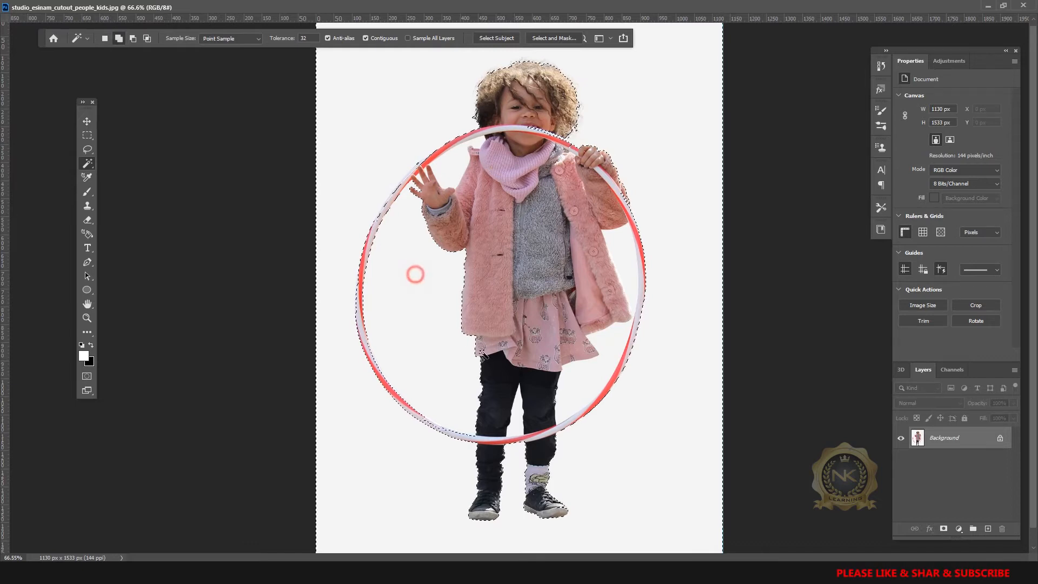
pyautogui.keyDown('shift'); pyautogui.click(626, 248); pyautogui.keyUp('shift')
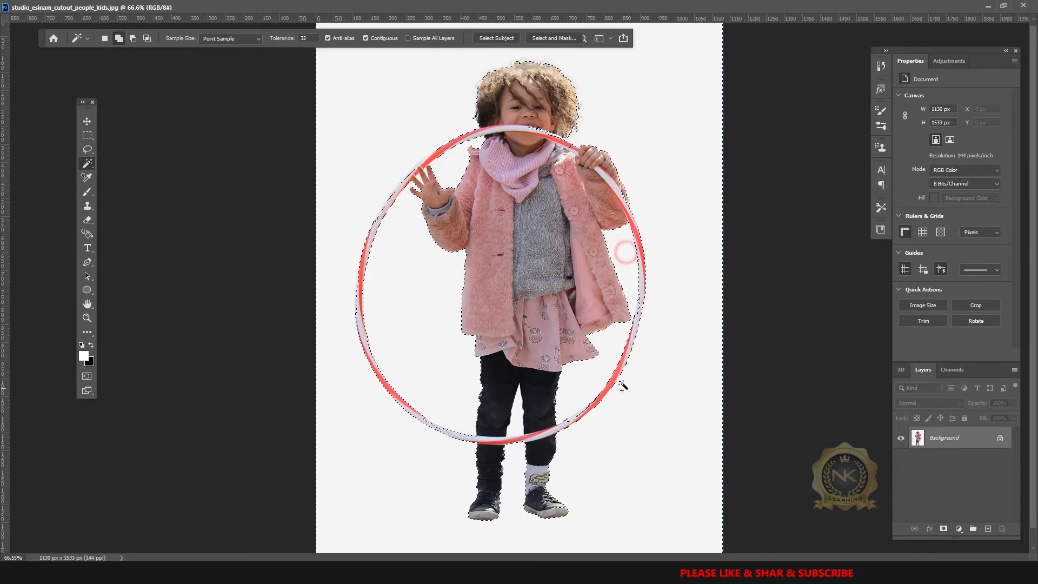
pyautogui.keyDown('shift'); pyautogui.click(516, 425); pyautogui.keyUp('shift')
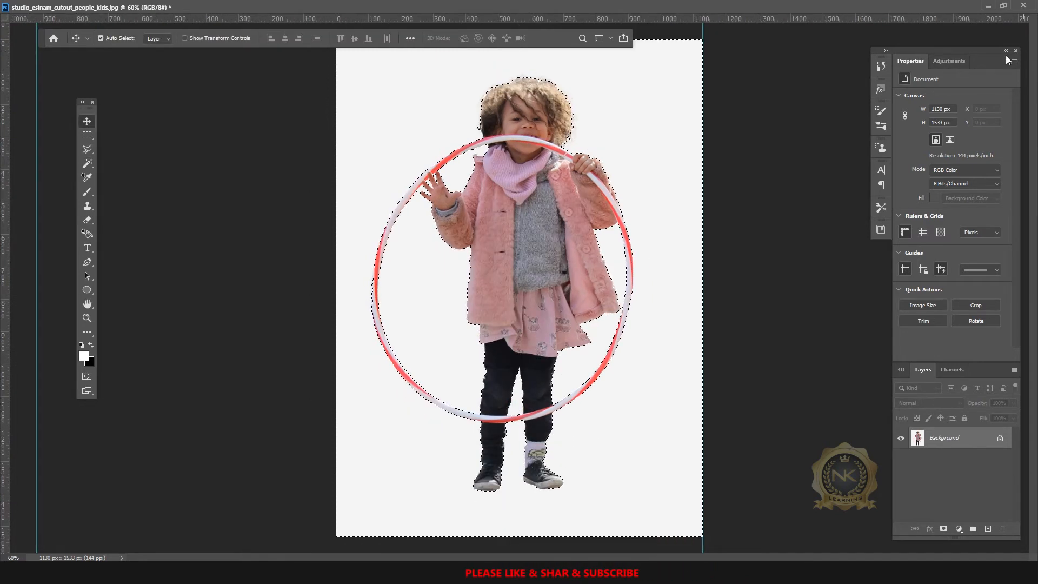
# Invert the selection to isolate the child with the hoop and copy the cutout into the night street image
pyautogui.click(1003, 5)
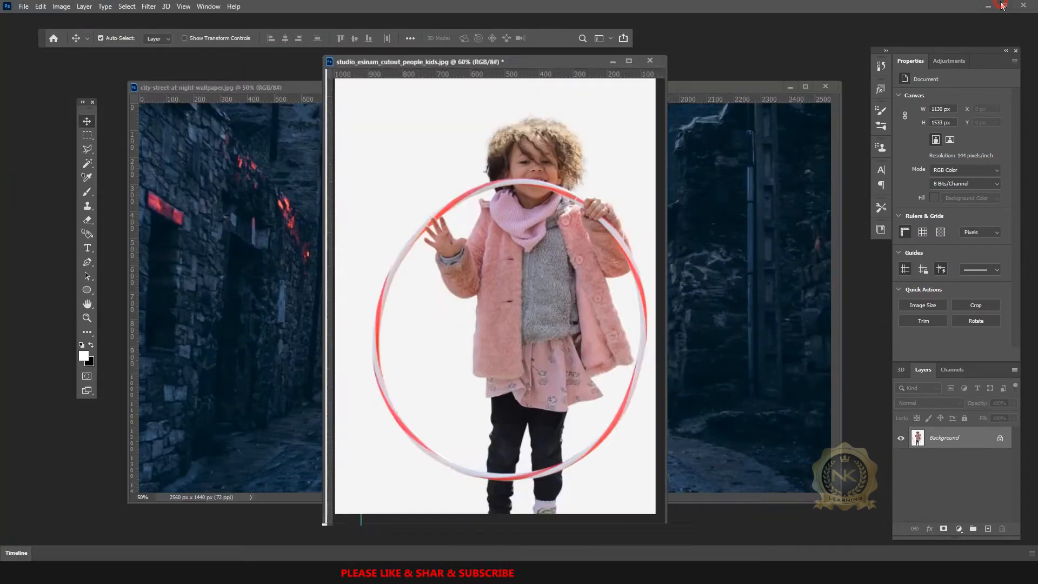
pyautogui.click(128, 6)
pyautogui.click(144, 50)
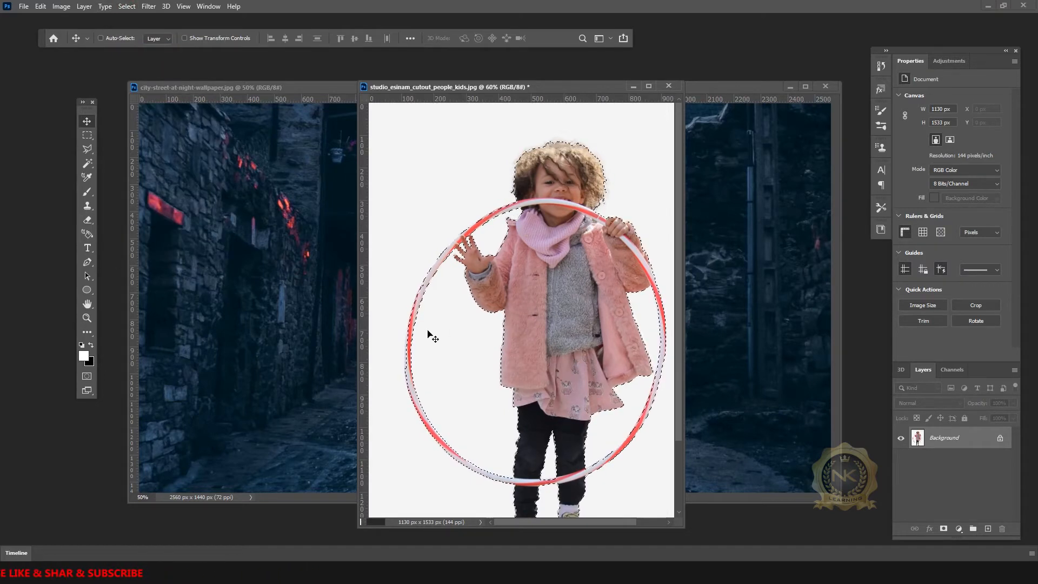
pyautogui.click(315, 273)
pyautogui.hotkey('ctrl', 'v')
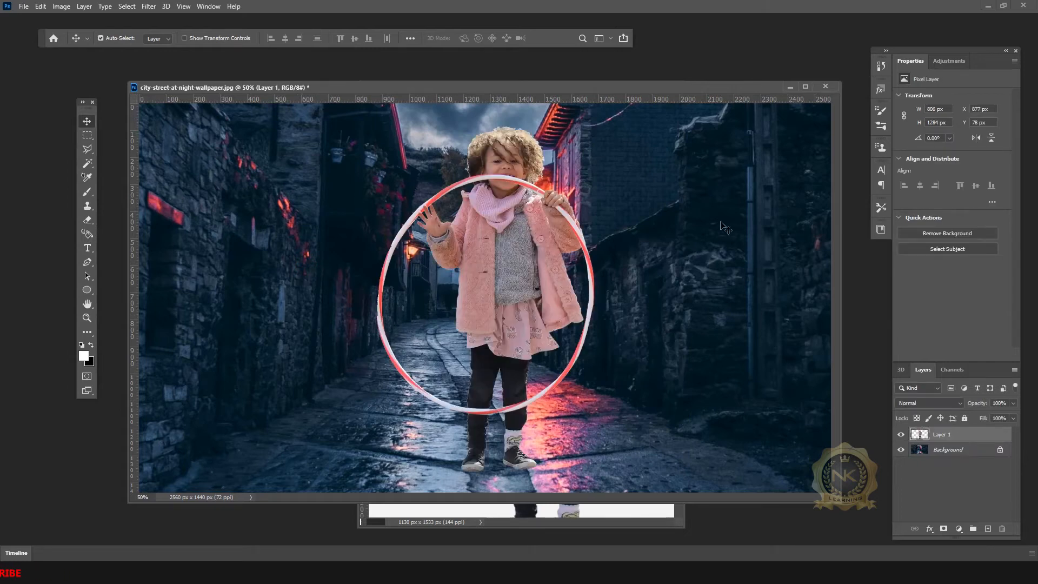
# Move the child cutout down to about Y 188 px and center it horizontally on the Background layer
pyautogui.click(806, 87)
pyautogui.click(543, 265)
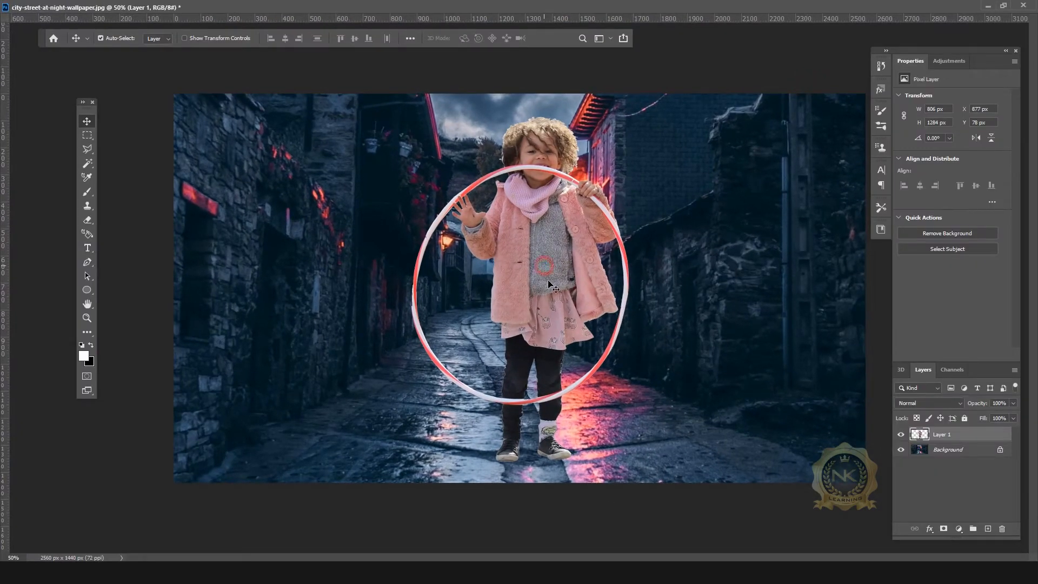
pyautogui.moveTo(548, 265); pyautogui.dragTo(541, 293)
pyautogui.click(959, 469)
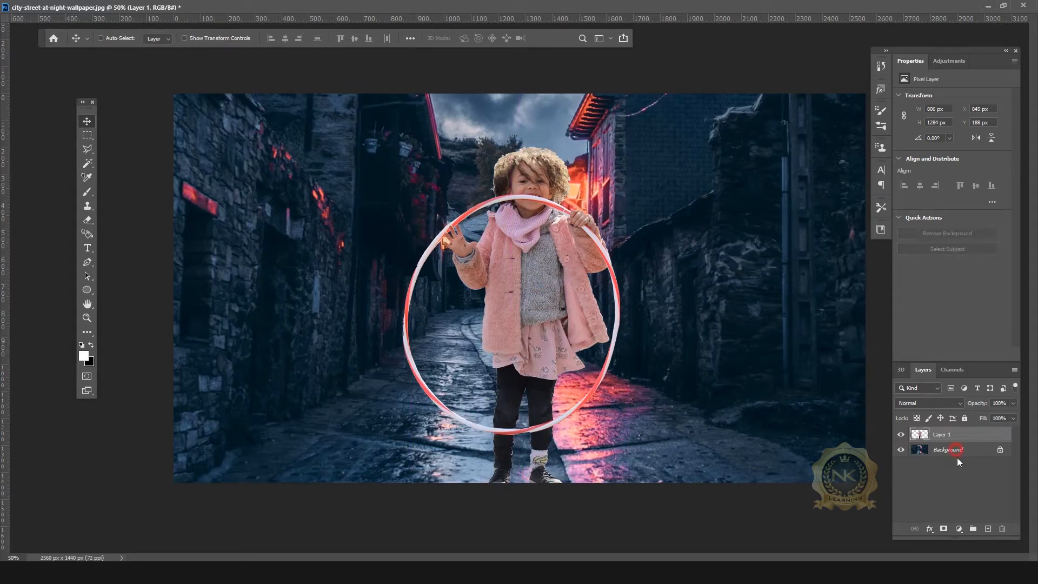
pyautogui.click(285, 42)
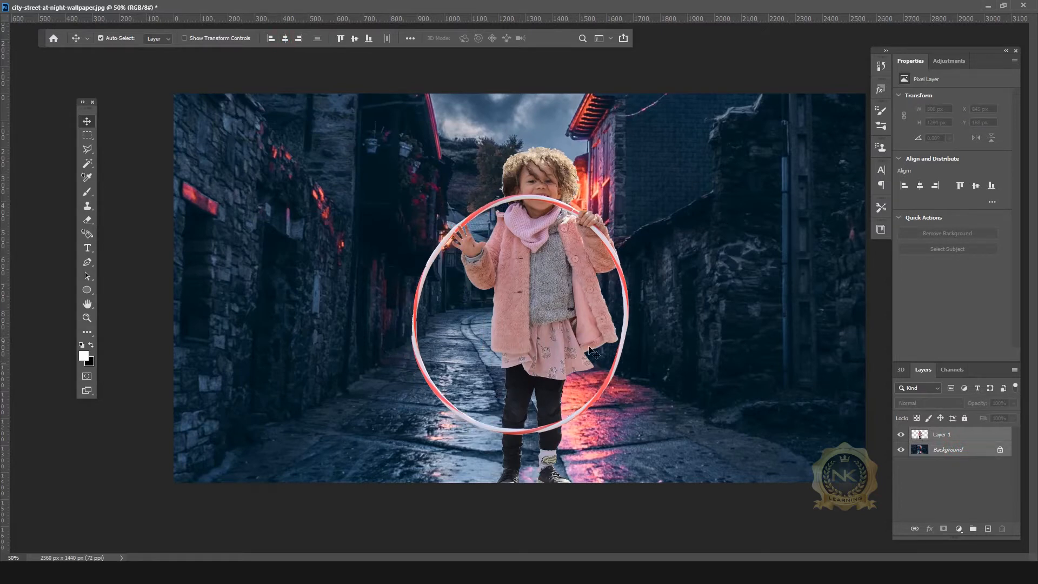
# Scale Layer 1 down proportionally from its upper corner to about 675 × 1073 px
pyautogui.scroll(3, 593, 351)
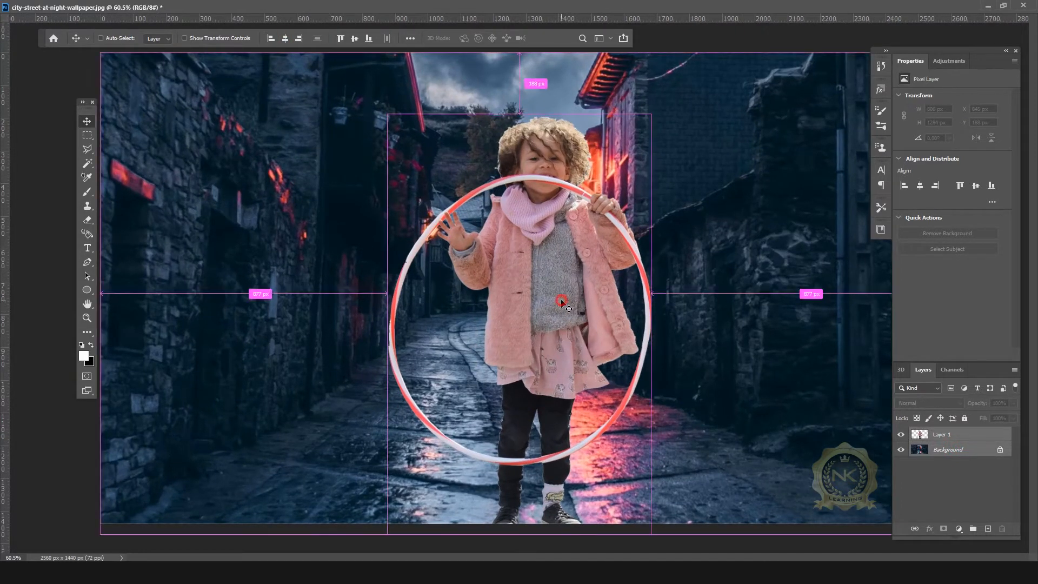
pyautogui.scroll(-3, 558, 297)
pyautogui.click(954, 443)
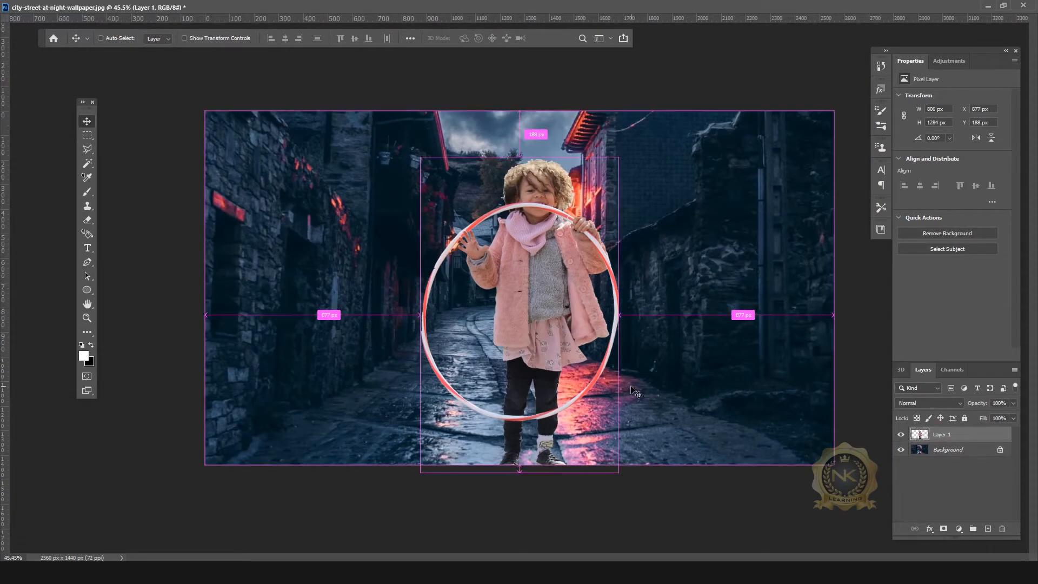
pyautogui.hotkey('ctrl', 't')
pyautogui.moveTo(617, 158); pyautogui.dragTo(586, 209)
pyautogui.press('Return')
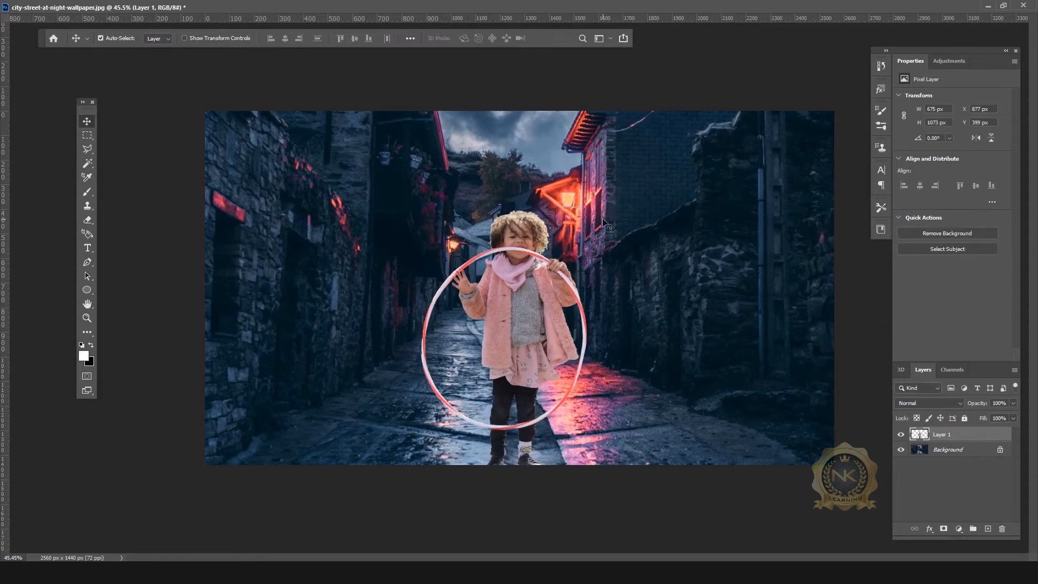
# Align the resized child cutout and the Background layer on their horizontal centers
pyautogui.click(956, 451)
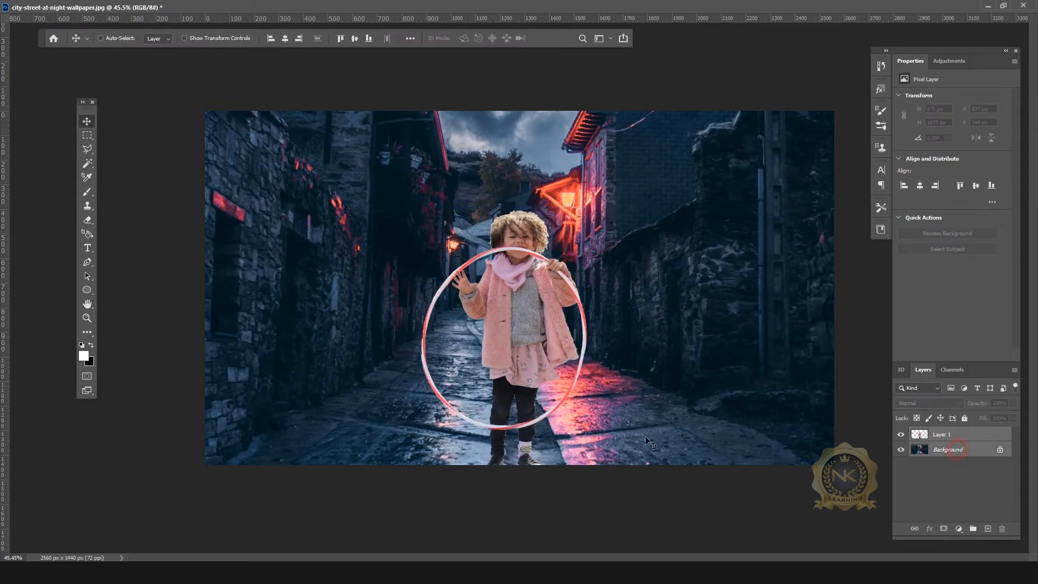
pyautogui.click(285, 37)
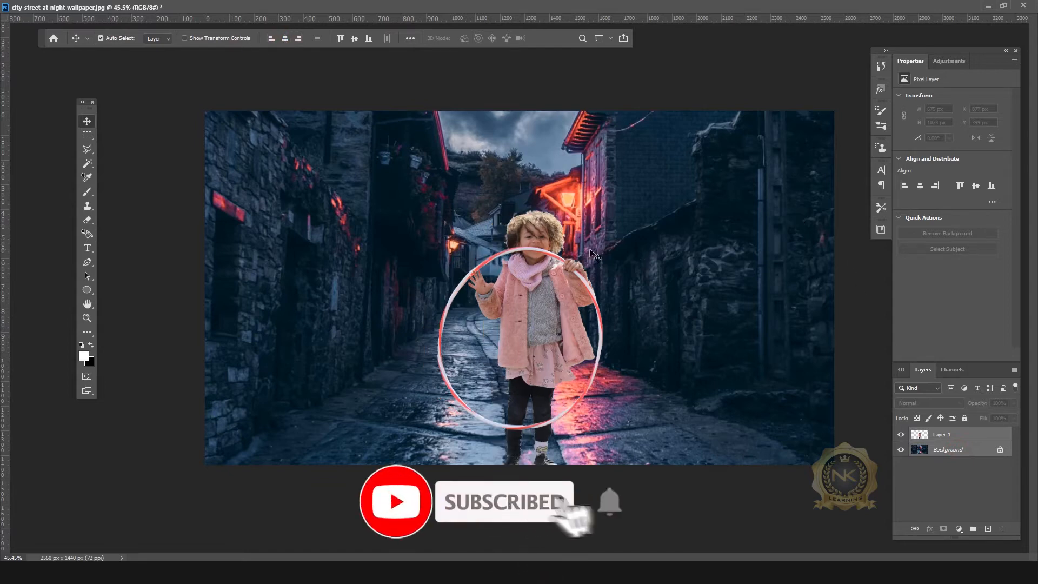
pyautogui.scroll(2, 597, 308)
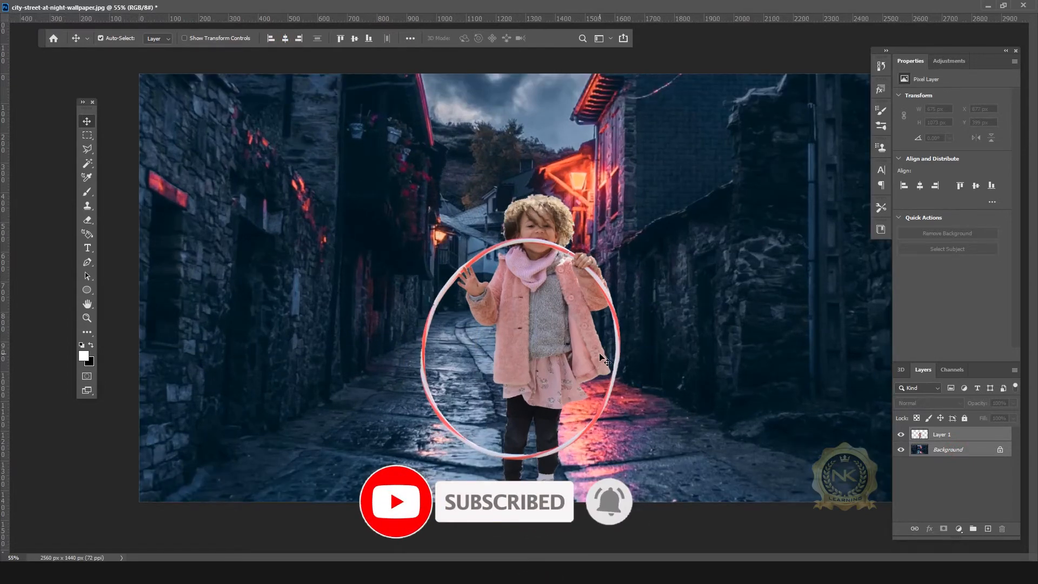
pyautogui.scroll(2, 542, 316)
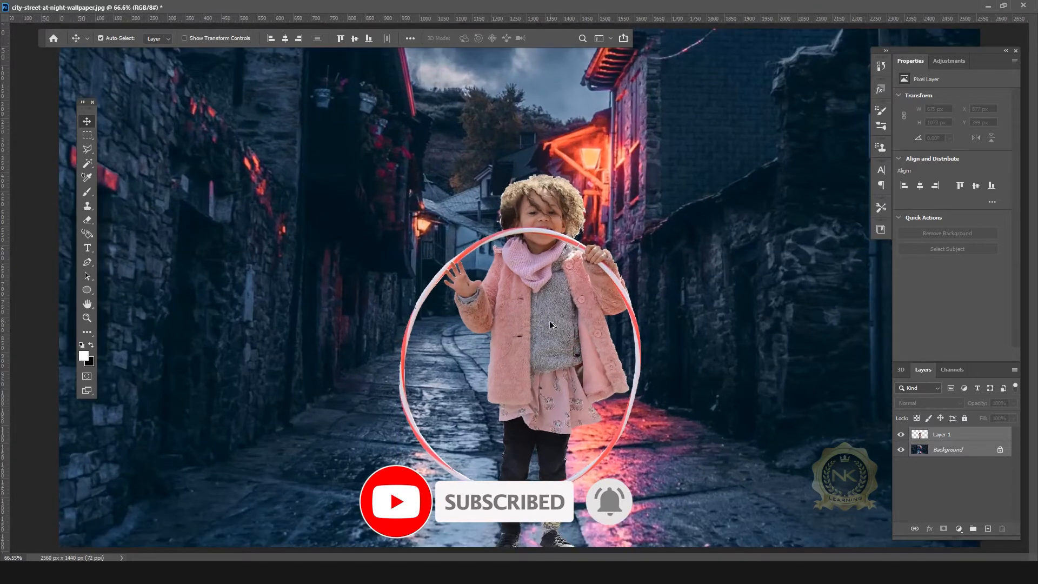
pyautogui.scroll(-2, 562, 322)
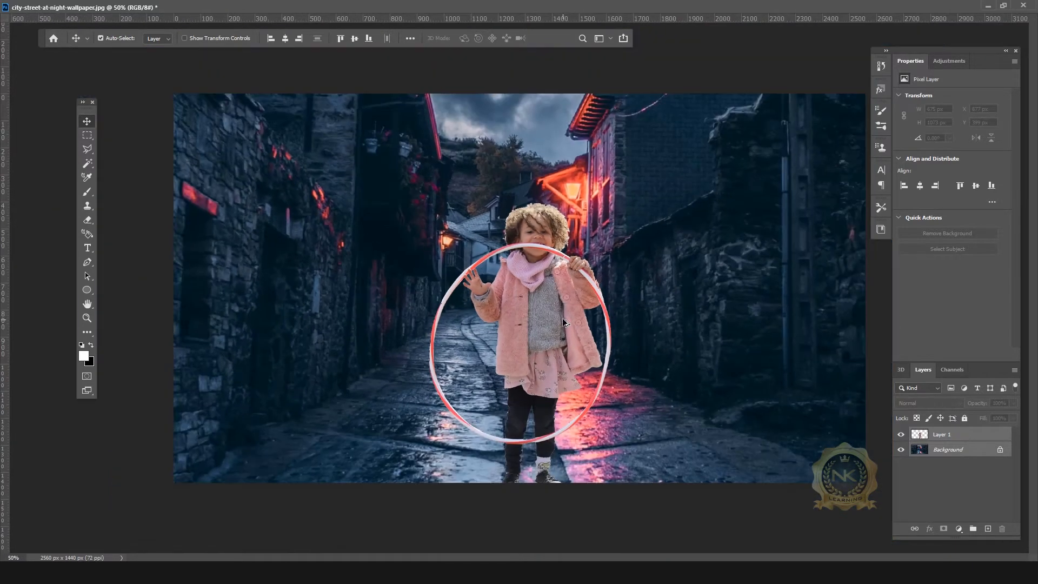
pyautogui.press('ctrl')
pyautogui.press('ctrl')
# Return the street image to a floating window and darken Layer 1 with Levels, setting the midtone input to 0.69
pyautogui.click(952, 434)
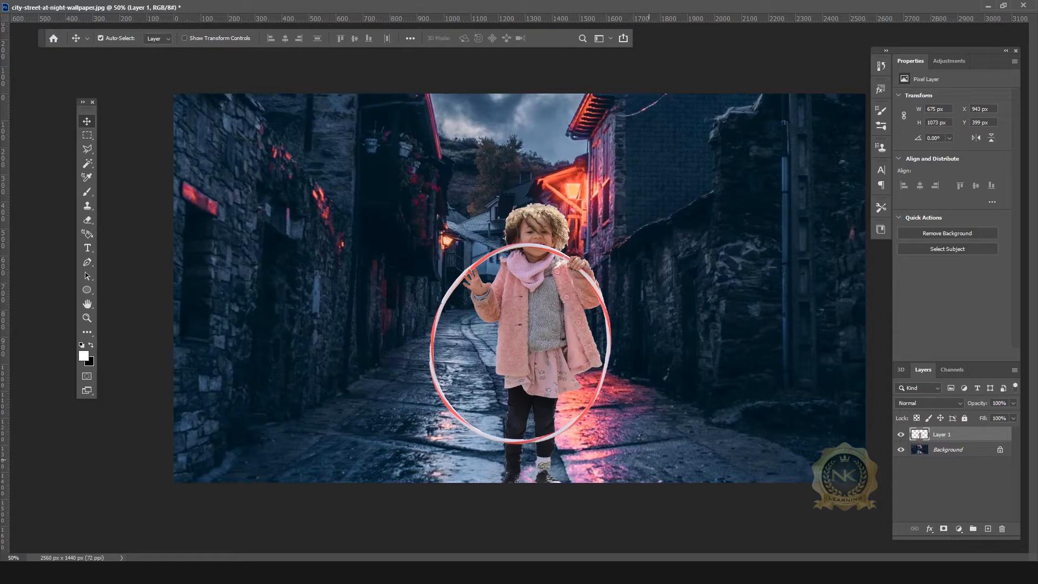
pyautogui.click(1004, 5)
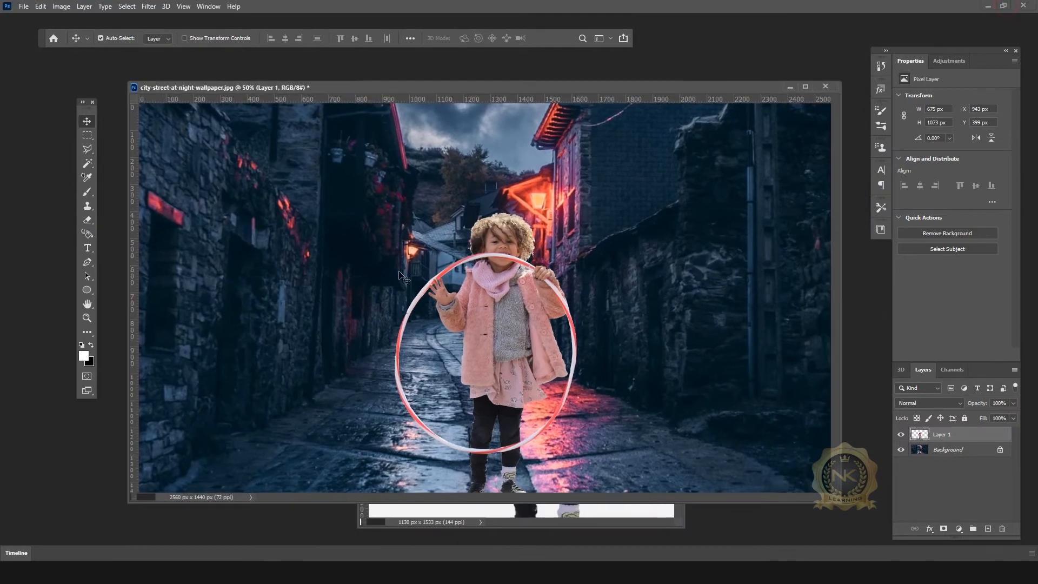
pyautogui.moveTo(492, 89)
pyautogui.mouseDown()
pyautogui.moveTo(487, 66)
pyautogui.moveTo(498, 70)
pyautogui.mouseUp()
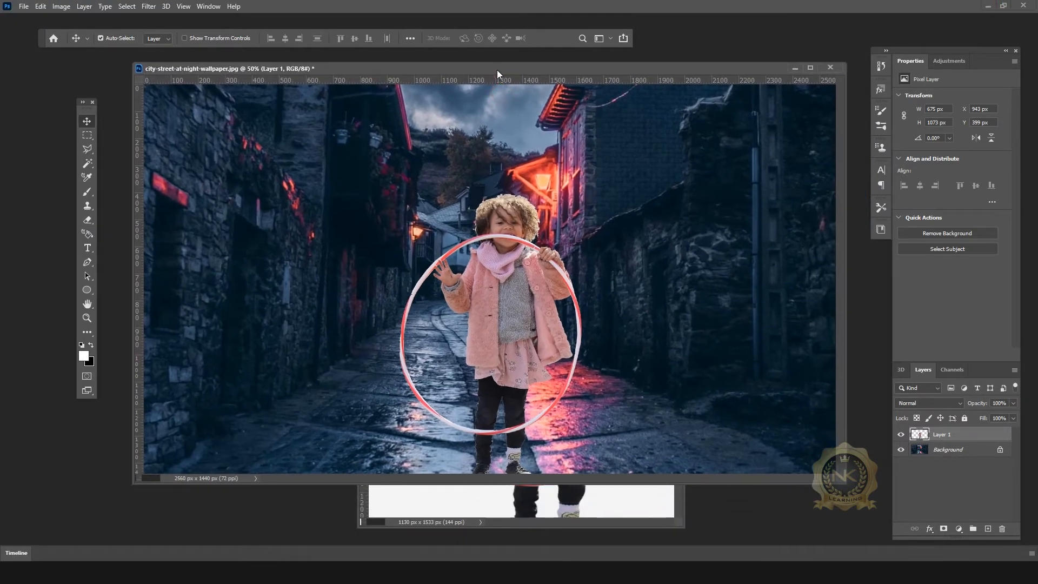
pyautogui.press('ctrl')
pyautogui.hotkey('ctrl', 'l')
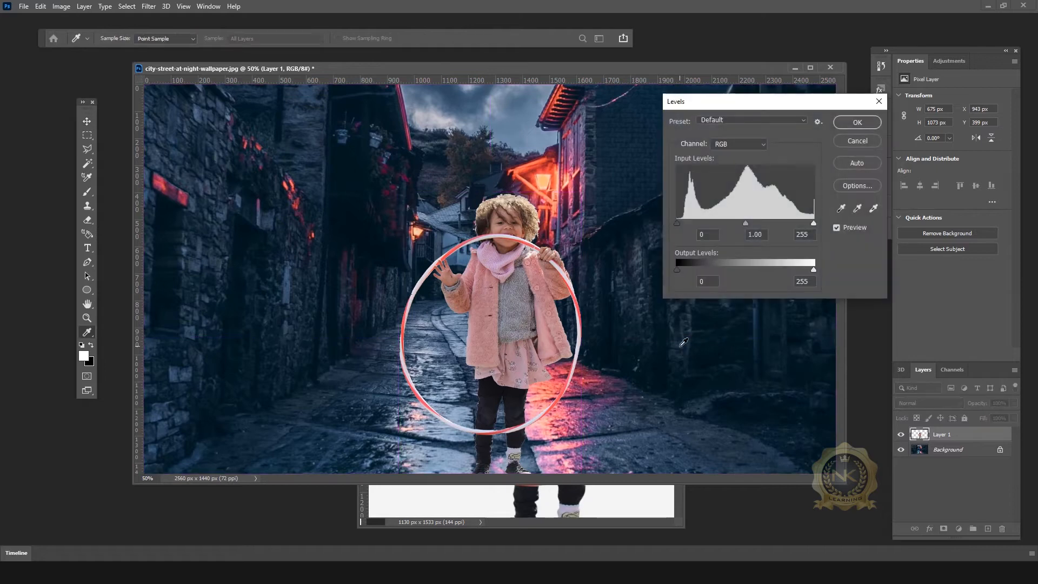
pyautogui.moveTo(745, 223); pyautogui.dragTo(763, 221)
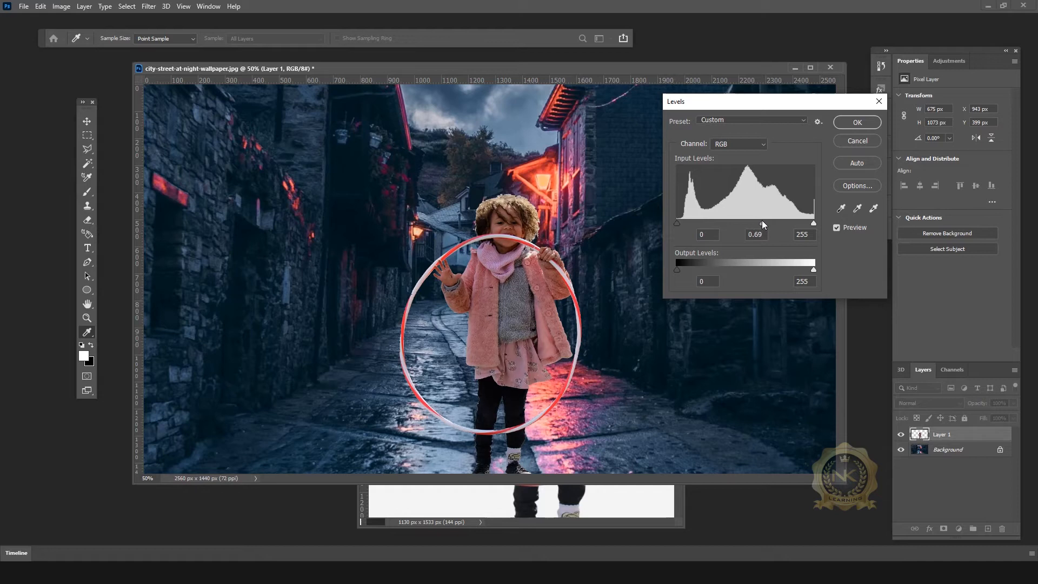
pyautogui.click(866, 124)
# Lasso the child's curly hair around the face on Layer 1 and feather the selection by 10 pixels
pyautogui.scroll(3, 482, 250)
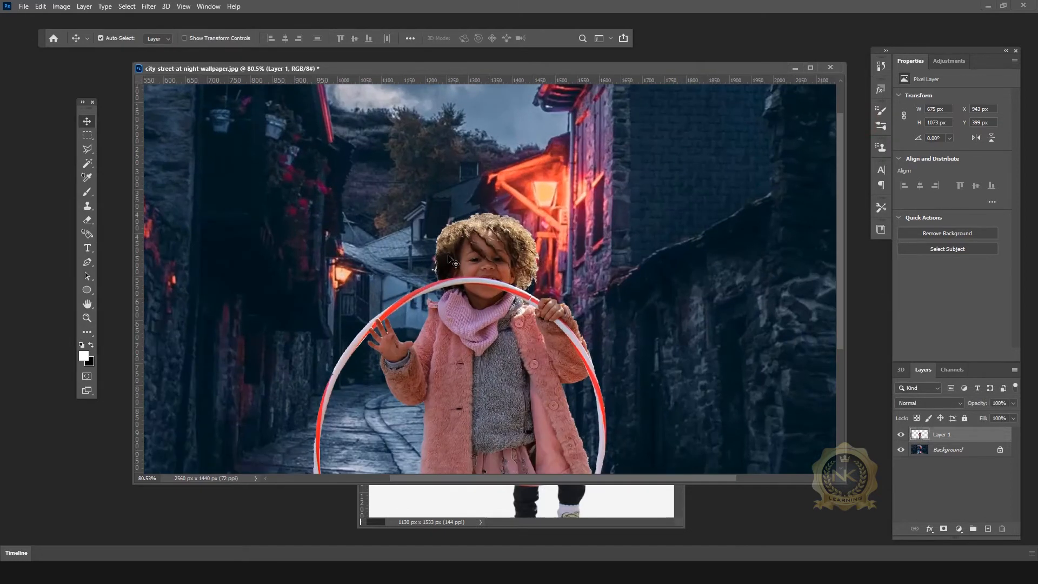
pyautogui.click(87, 149)
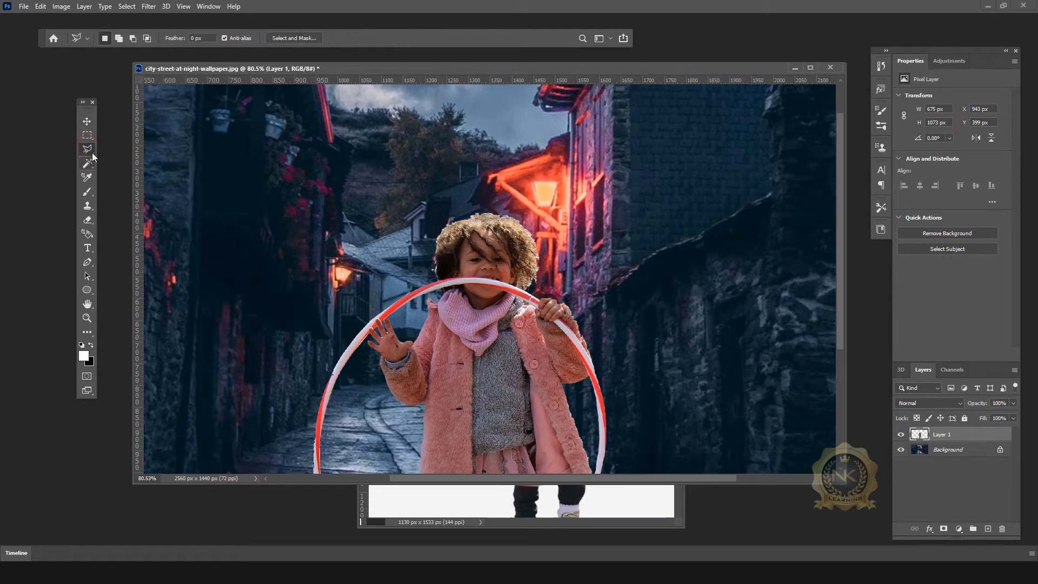
pyautogui.click(428, 250)
pyautogui.click(430, 250)
pyautogui.press('shift')
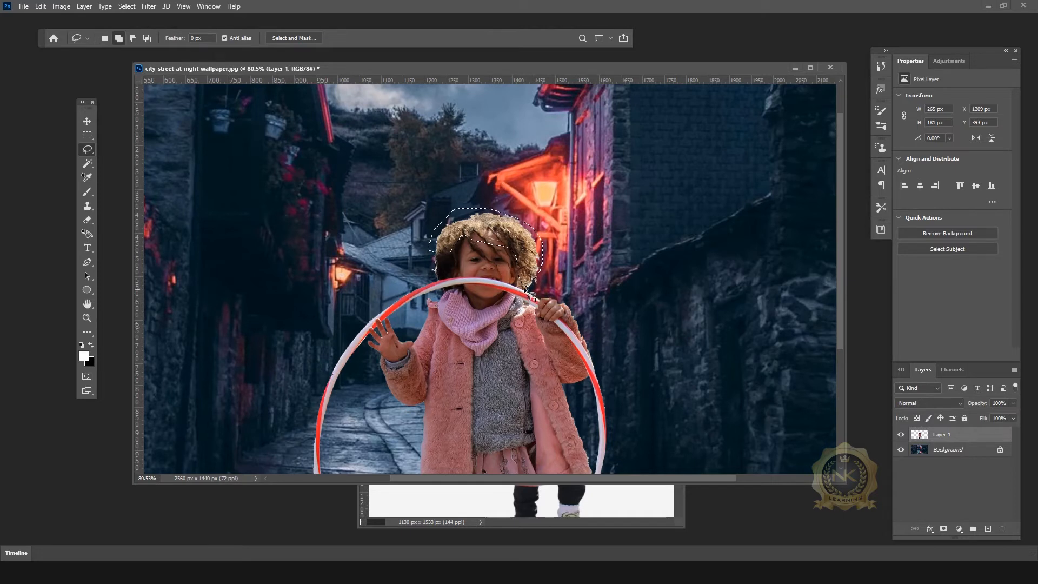
pyautogui.keyDown('shift'); pyautogui.click(517, 271); pyautogui.keyUp('shift')
pyautogui.doubleClick(546, 307)
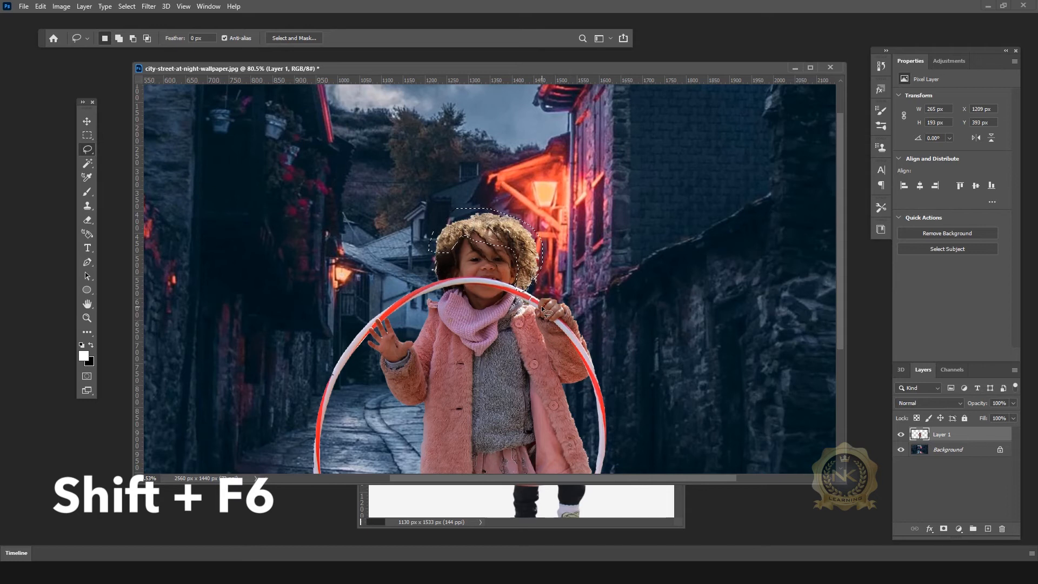
pyautogui.hotkey('shift', 'F6')
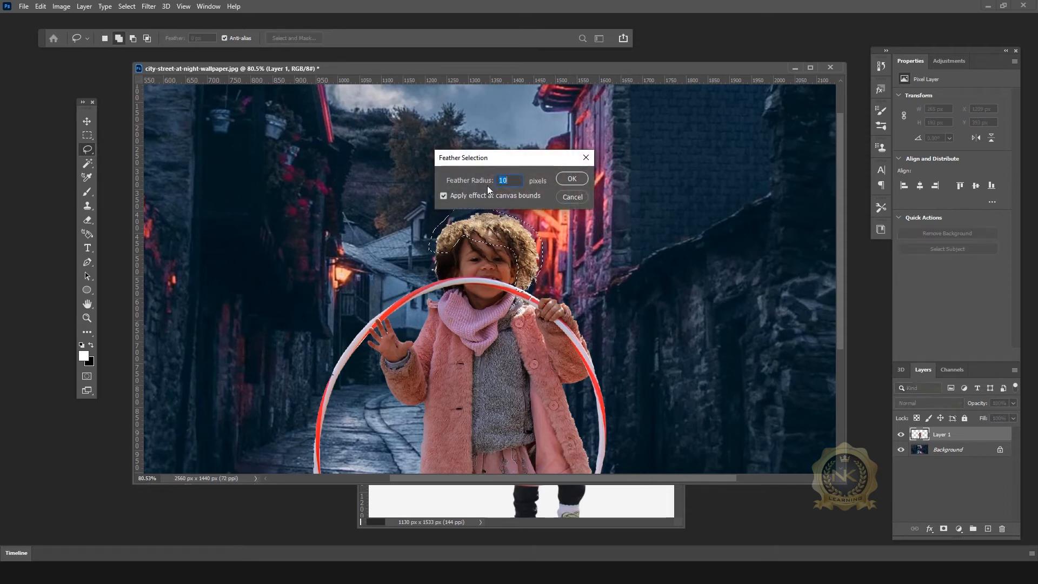
pyautogui.click(572, 178)
# Darken the selected hair with Levels, setting the midtone input to 0.45, and clear the selection
pyautogui.hotkey('ctrl', 'l')
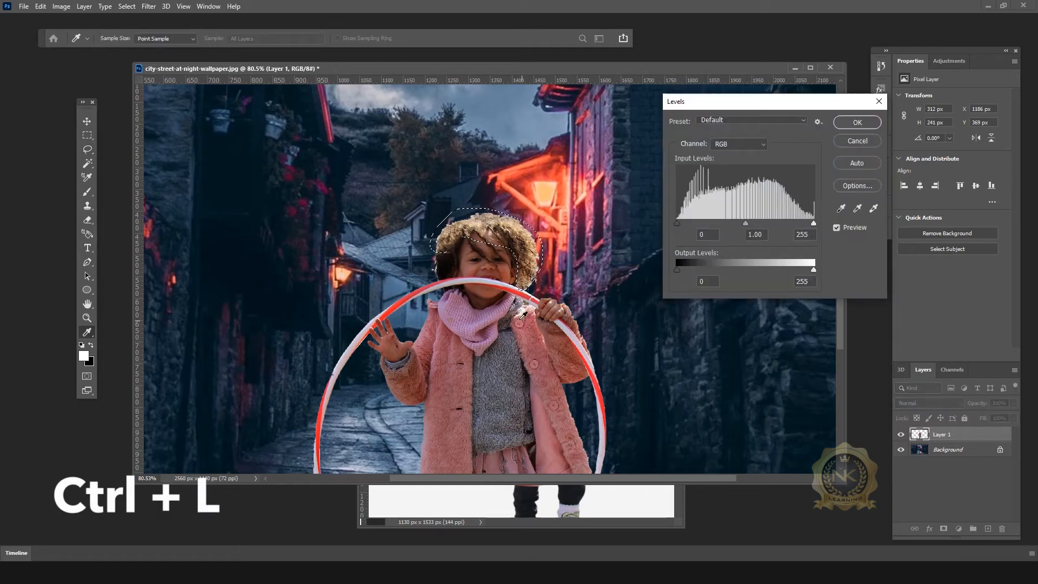
pyautogui.moveTo(744, 223); pyautogui.dragTo(782, 227)
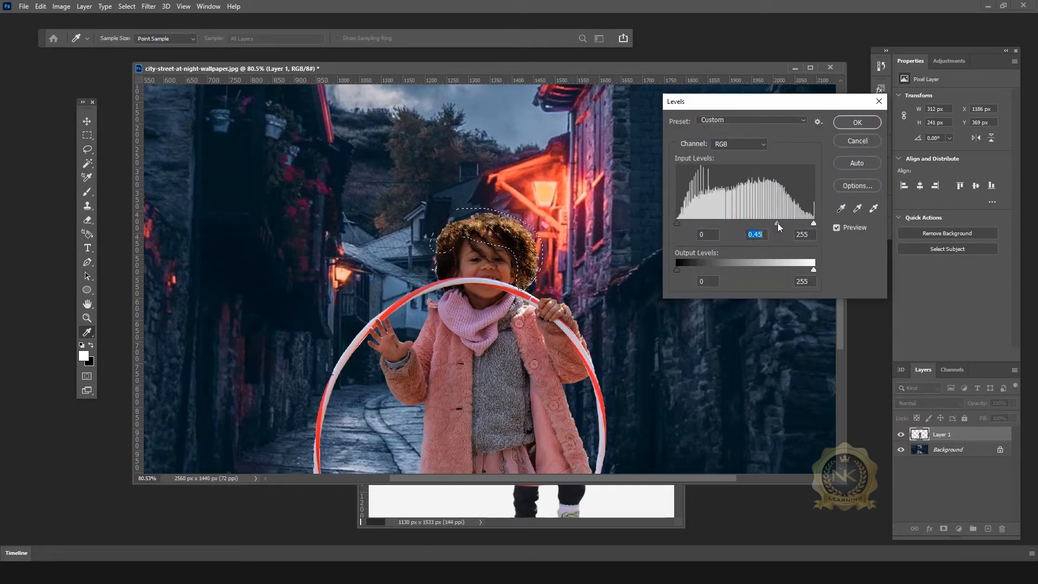
pyautogui.click(857, 122)
pyautogui.scroll(-2, 598, 261)
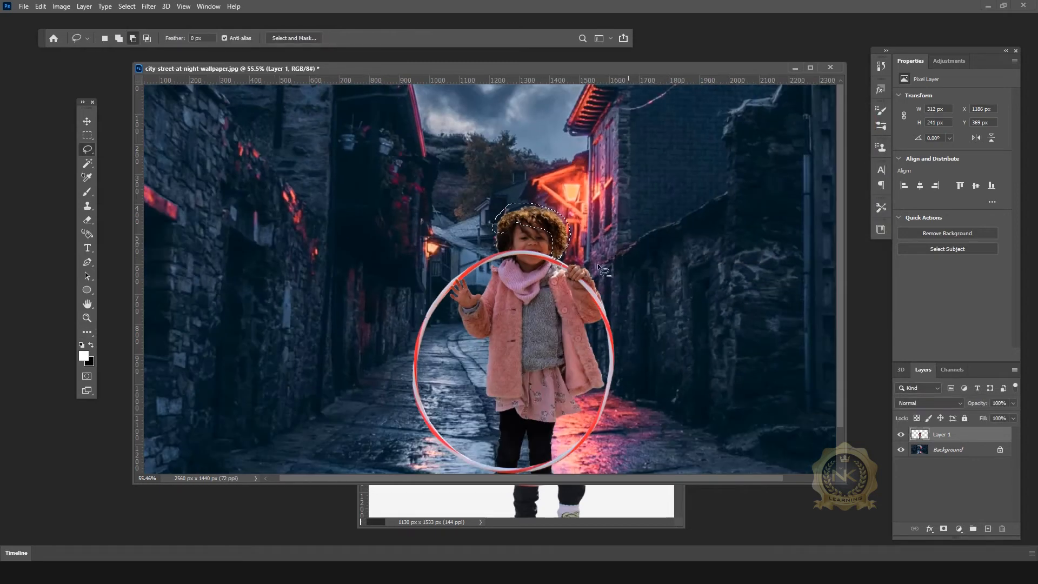
pyautogui.hotkey('ctrl', 'd')
# Maximize the street image's window so the composite fills the workspace
pyautogui.press('m')
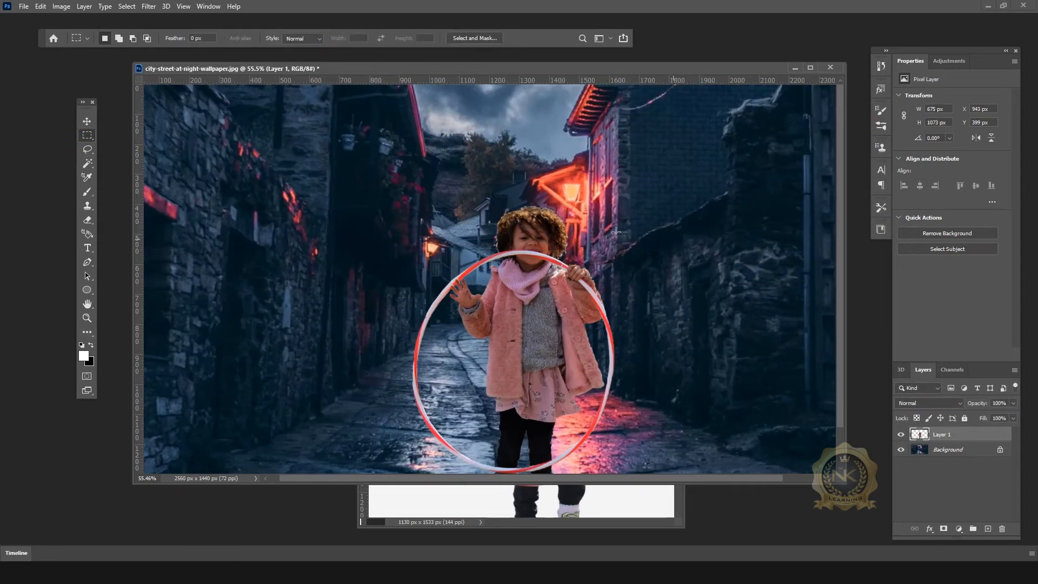
pyautogui.scroll(-2, 593, 266)
pyautogui.scroll(2, 511, 312)
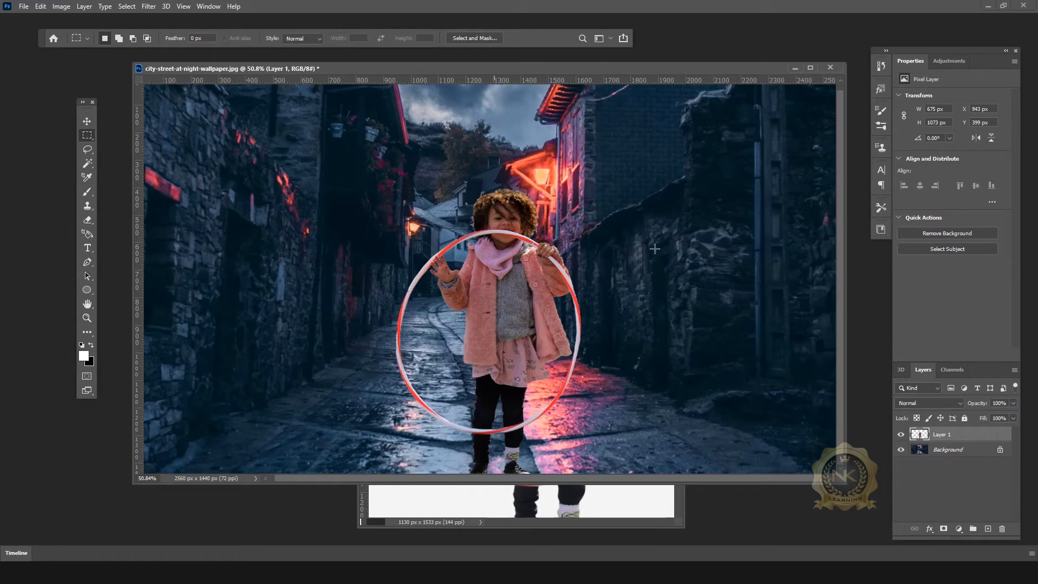
pyautogui.scroll(-1, 579, 406)
pyautogui.scroll(1, 540, 386)
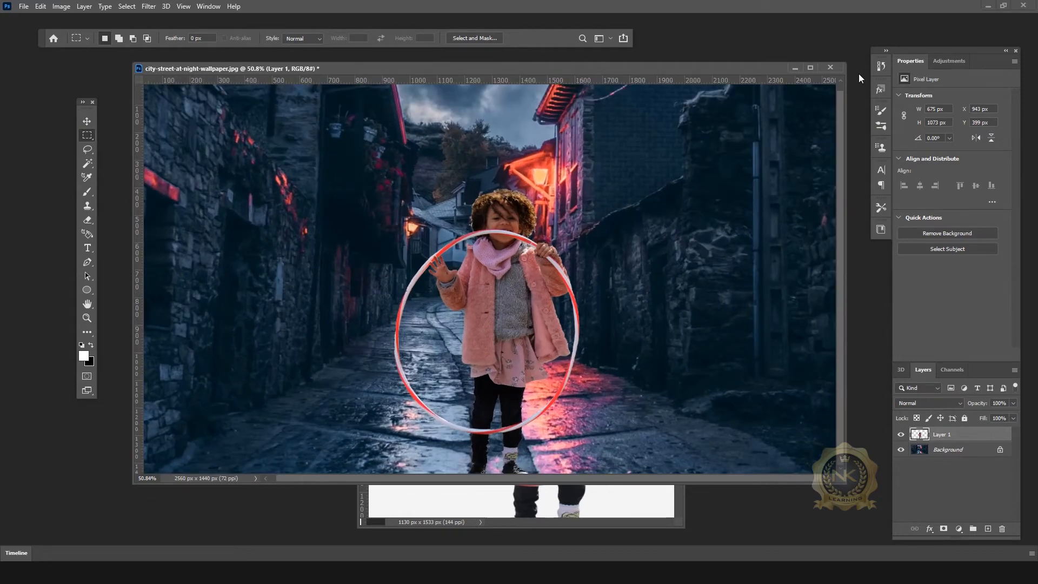
pyautogui.click(810, 68)
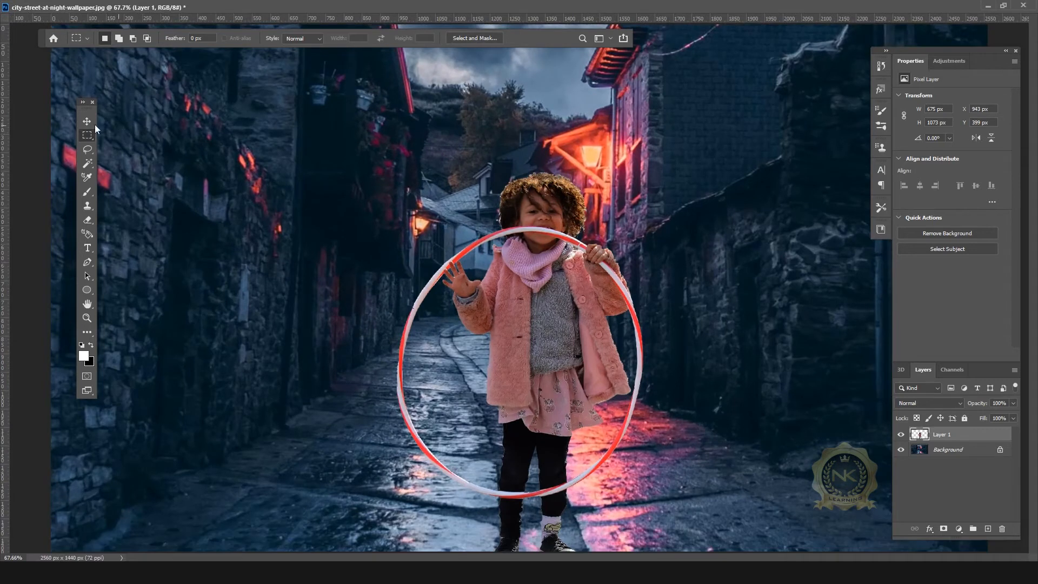
pyautogui.click(88, 122)
pyautogui.scroll(-1, 691, 335)
pyautogui.scroll(1, 633, 368)
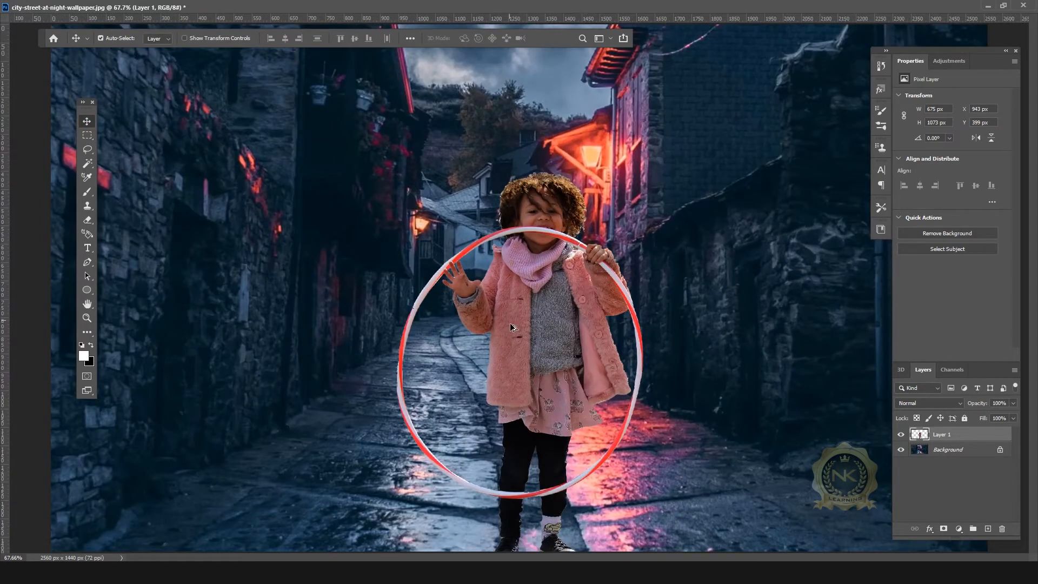
pyautogui.scroll(1, 510, 323)
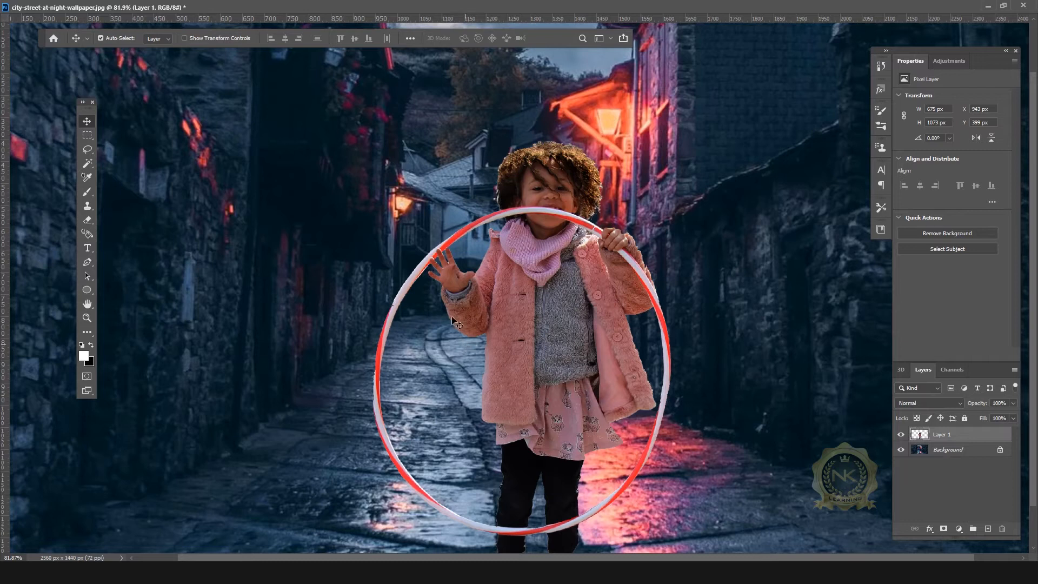
pyautogui.click(88, 161)
pyautogui.click(425, 266)
pyautogui.hotkey('ctrl', 'd')
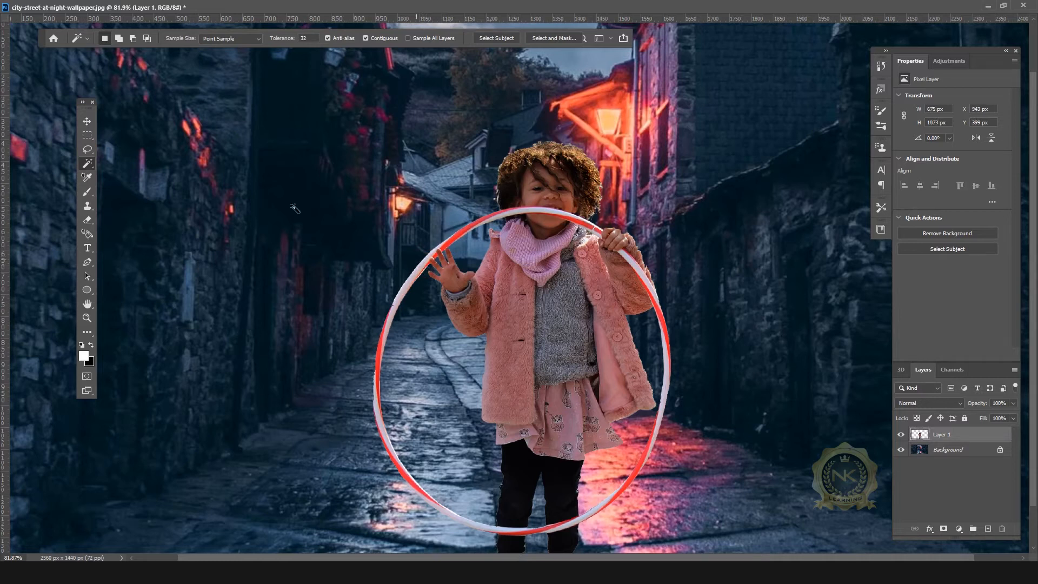
# Select the hula hoop all the way around with the Quick Selection tool, subtracting the clothing it catches
pyautogui.rightClick(89, 165)
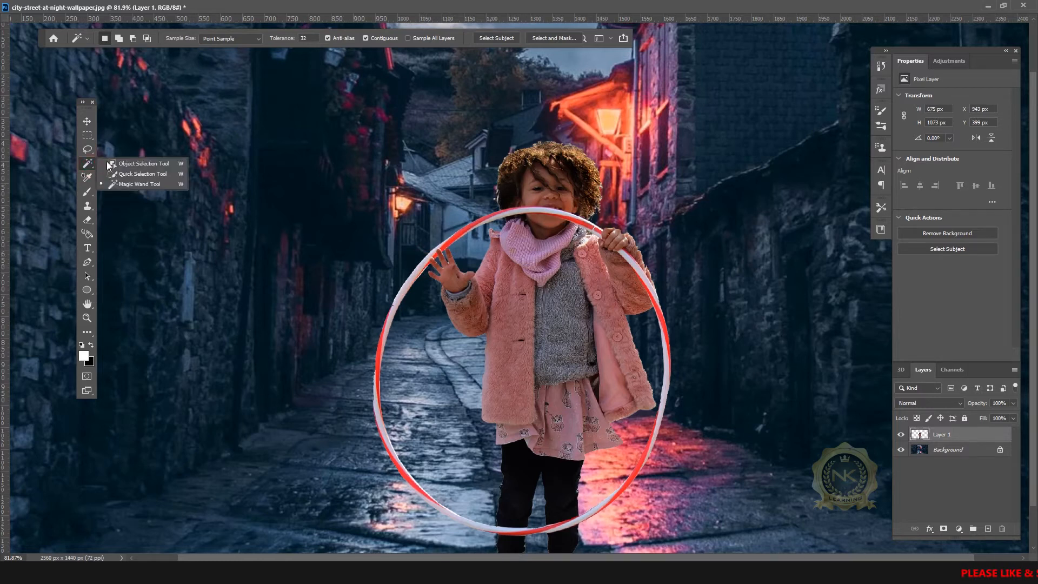
pyautogui.click(127, 173)
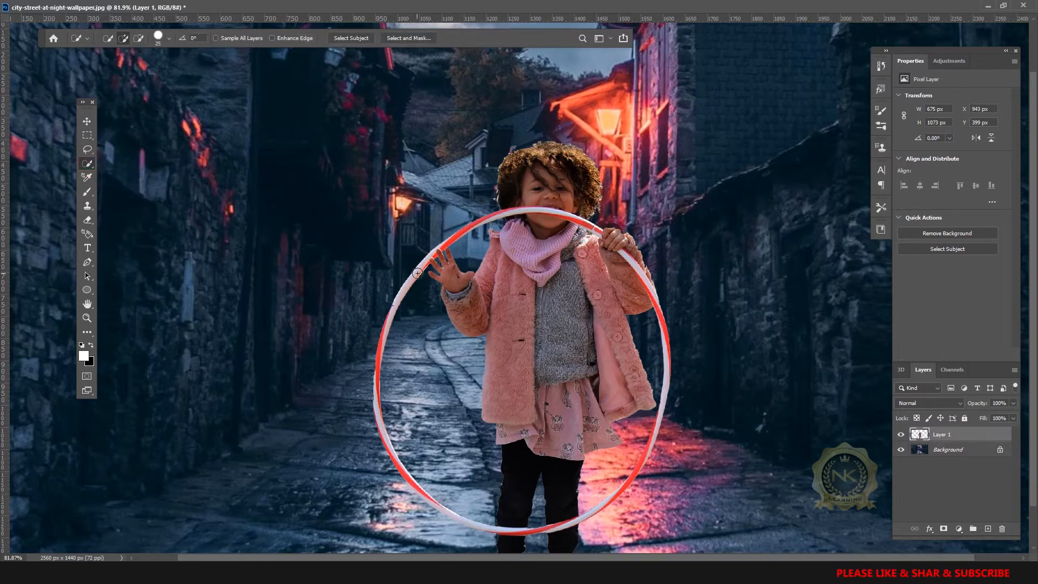
pyautogui.moveTo(413, 276)
pyautogui.mouseDown()
pyautogui.moveTo(404, 297)
pyautogui.moveTo(502, 531)
pyautogui.mouseUp()
pyautogui.moveTo(433, 303)
pyautogui.keyDown('alt'); pyautogui.mouseDown()
pyautogui.moveTo(502, 484)
pyautogui.moveTo(507, 460)
pyautogui.mouseUp(); pyautogui.keyUp('alt')
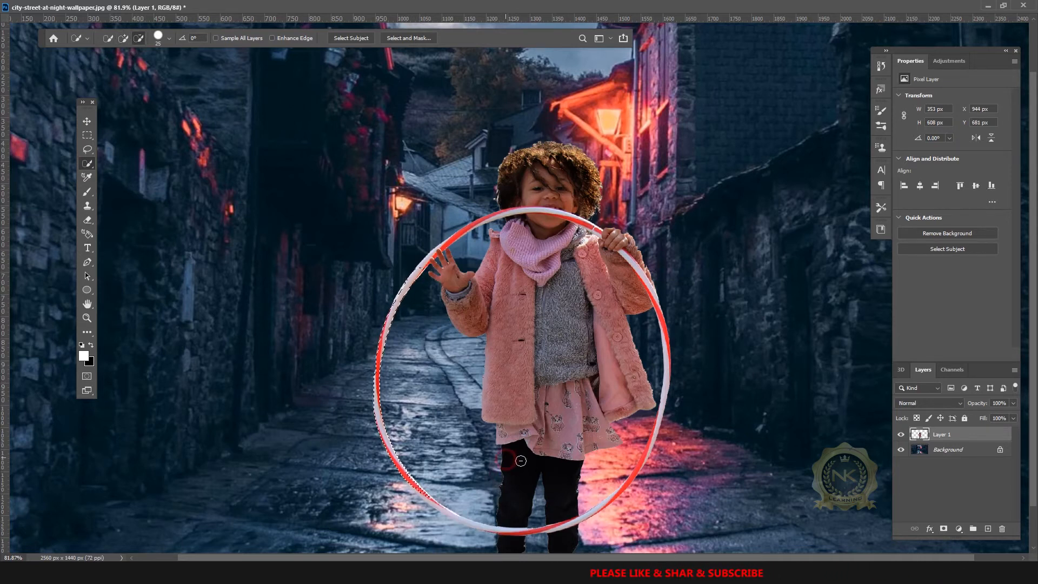
pyautogui.moveTo(491, 528)
pyautogui.mouseDown()
pyautogui.moveTo(571, 530)
pyautogui.moveTo(643, 460)
pyautogui.moveTo(666, 346)
pyautogui.moveTo(615, 241)
pyautogui.mouseUp()
pyautogui.keyDown('alt'); pyautogui.moveTo(571, 372); pyautogui.dragTo(584, 378); pyautogui.keyUp('alt')
# Subtract both of the child's black-clad legs from the hoop selection
pyautogui.scroll(5, 585, 378)
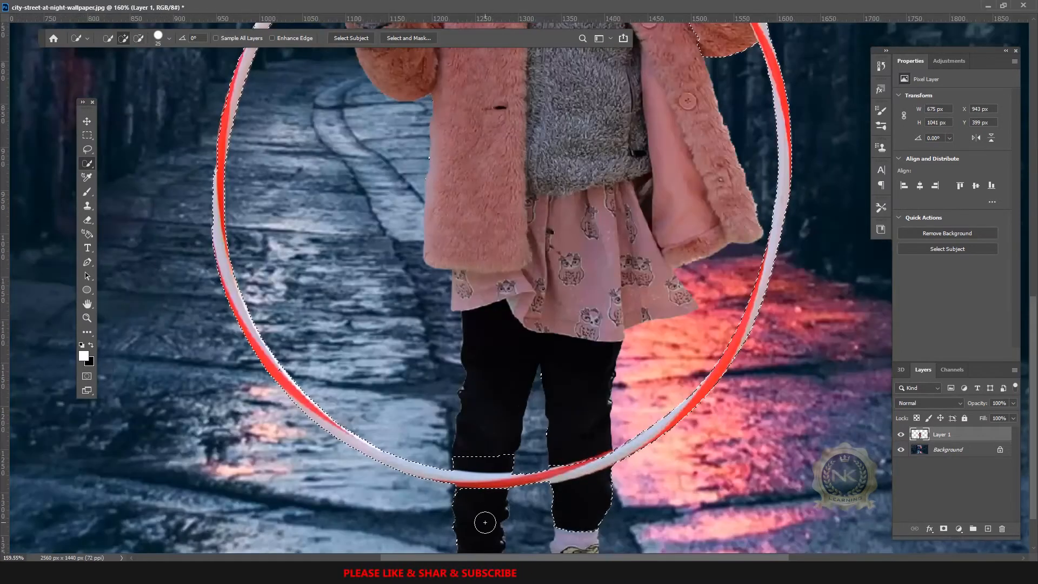
pyautogui.moveTo(609, 511)
pyautogui.keyDown('alt'); pyautogui.mouseDown()
pyautogui.moveTo(600, 476)
pyautogui.moveTo(572, 492)
pyautogui.mouseUp(); pyautogui.keyUp('alt')
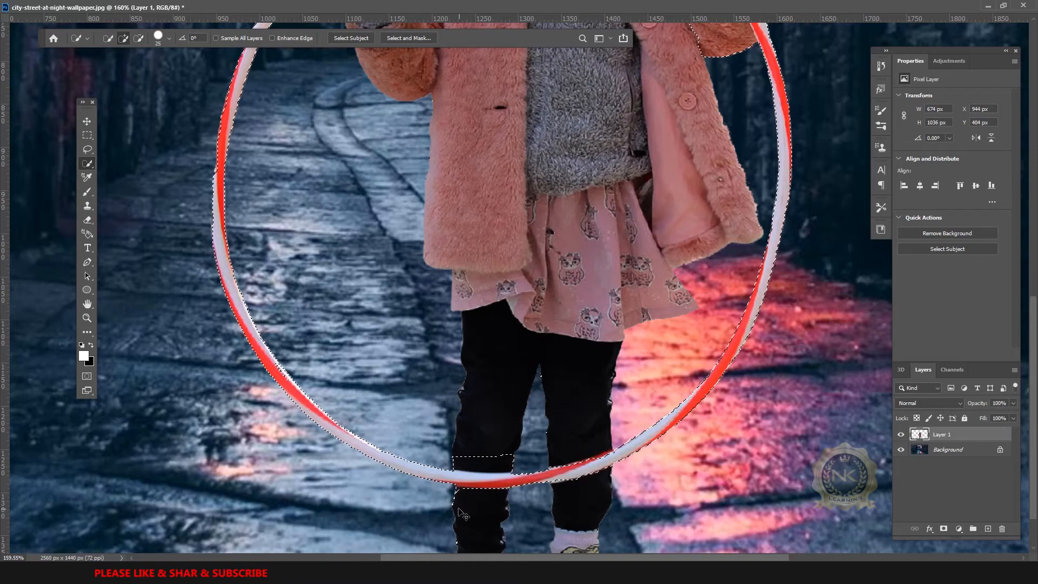
pyautogui.keyDown('alt'); pyautogui.moveTo(459, 502); pyautogui.dragTo(448, 500); pyautogui.keyUp('alt')
pyautogui.moveTo(512, 463)
pyautogui.keyDown('alt'); pyautogui.mouseDown()
pyautogui.moveTo(448, 456)
pyautogui.moveTo(512, 464)
pyautogui.moveTo(484, 461)
pyautogui.mouseUp(); pyautogui.keyUp('alt')
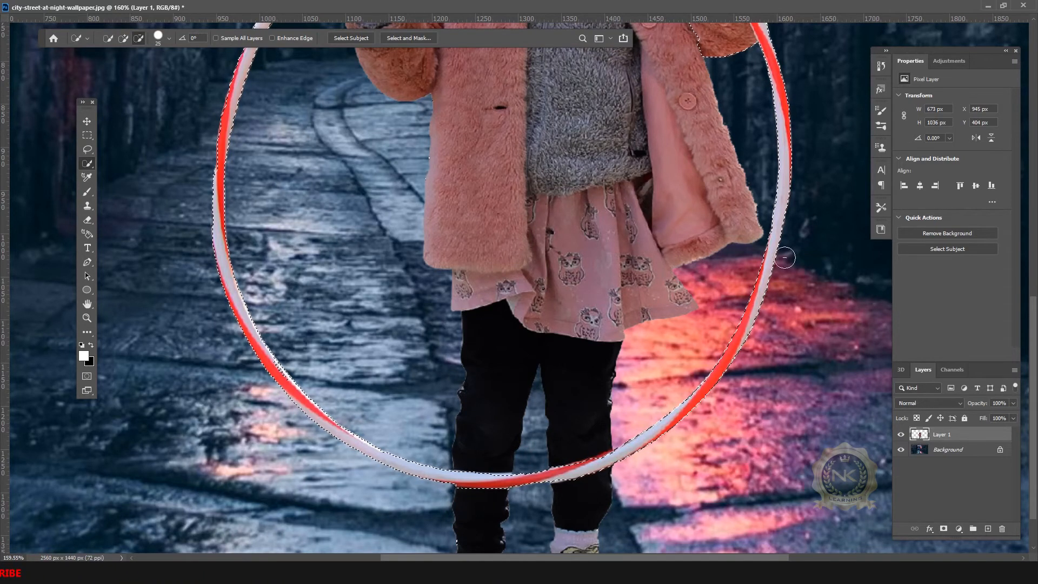
# Subtract the hand gripping the hoop and its coat sleeve from the selection
pyautogui.scroll(-5, 713, 466)
pyautogui.scroll(3, 659, 97)
pyautogui.moveTo(707, 241)
pyautogui.keyDown('alt'); pyautogui.mouseDown()
pyautogui.moveTo(743, 268)
pyautogui.moveTo(732, 243)
pyautogui.moveTo(753, 270)
pyautogui.moveTo(702, 202)
pyautogui.mouseUp(); pyautogui.keyUp('alt')
pyautogui.scroll(4, 703, 202)
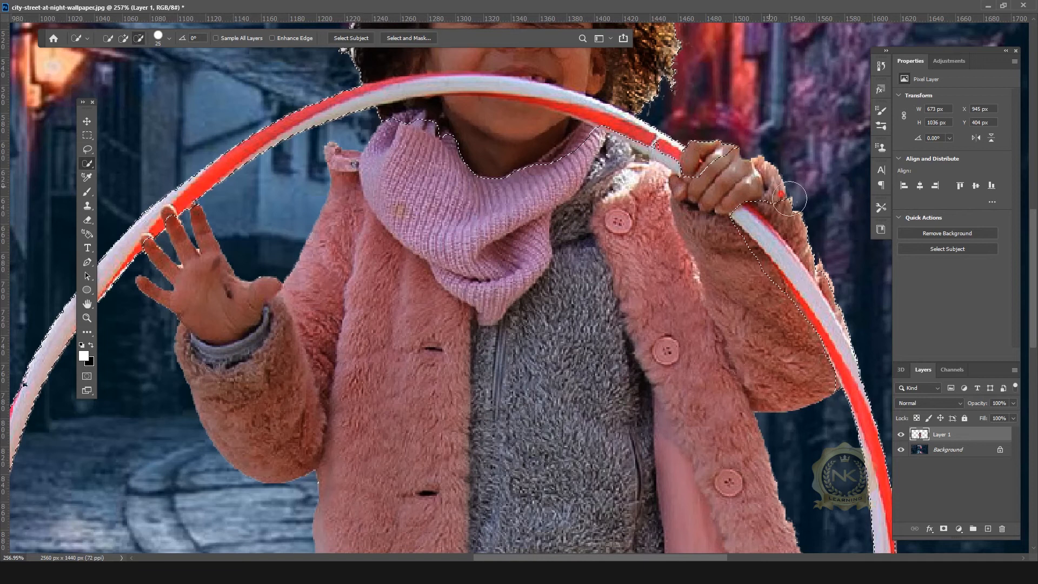
pyautogui.keyDown('alt'); pyautogui.moveTo(841, 280); pyautogui.dragTo(769, 197); pyautogui.keyUp('alt')
pyautogui.moveTo(823, 393)
pyautogui.keyDown('alt'); pyautogui.mouseDown()
pyautogui.moveTo(780, 356)
pyautogui.moveTo(756, 268)
pyautogui.mouseUp(); pyautogui.keyUp('alt')
pyautogui.scroll(-3, 756, 268)
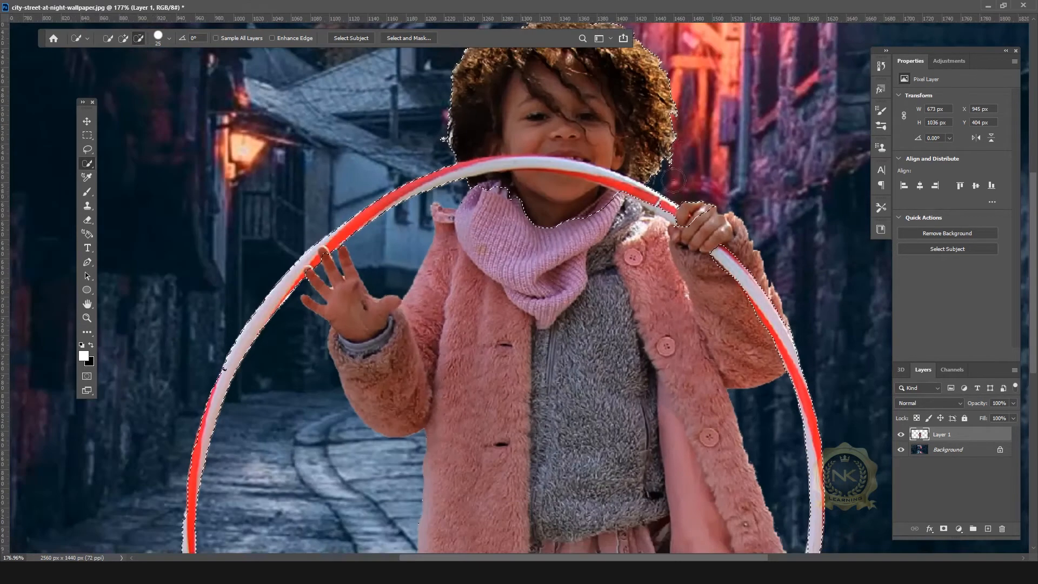
pyautogui.scroll(3, 692, 209)
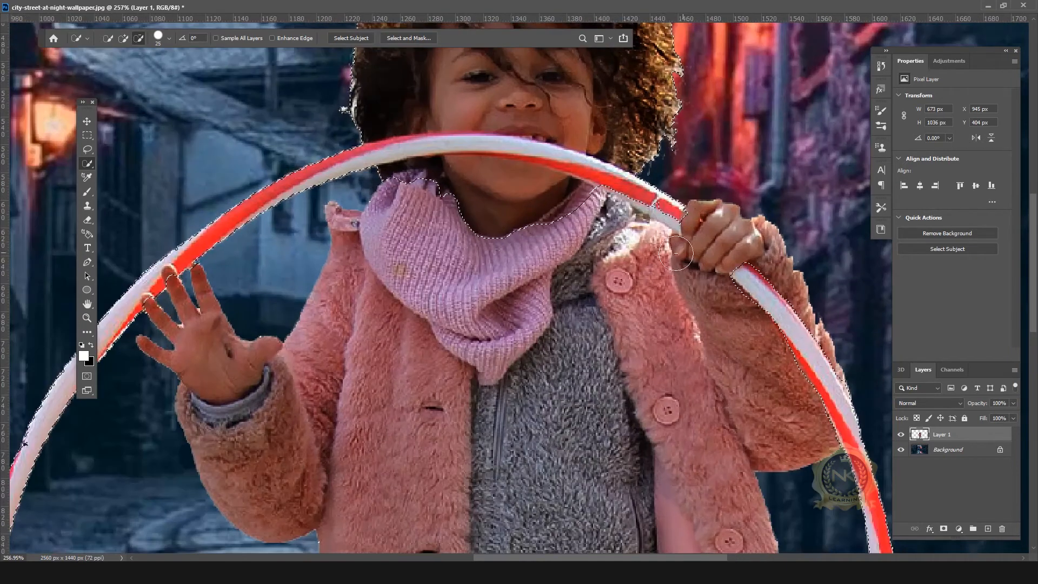
# Refine the hoop selection beside the gripping hand with a smaller Quick Selection brush, undoing the stray strokes
pyautogui.hotkey('ctrl', 'z')
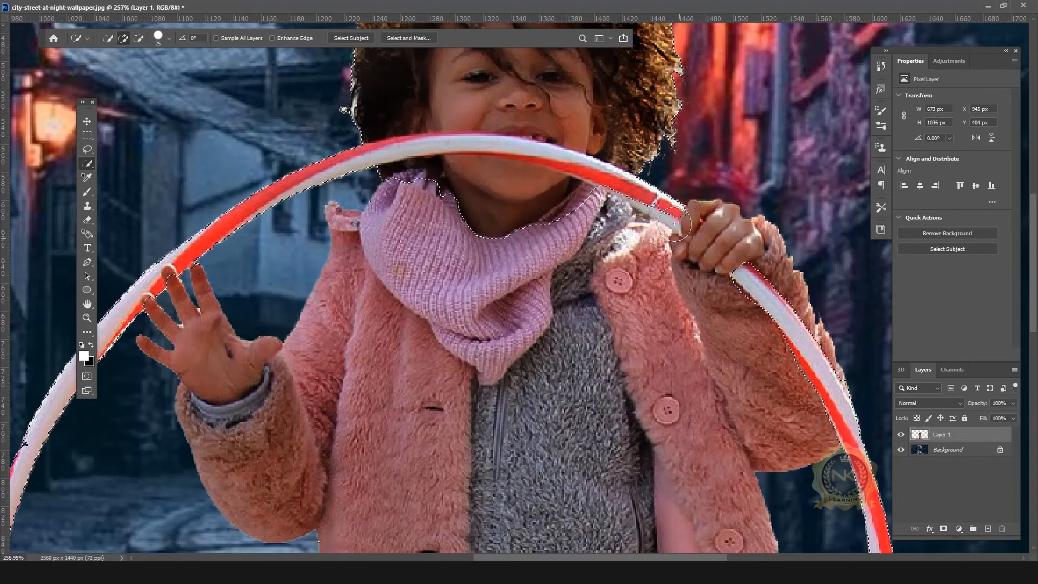
pyautogui.press('[')
pyautogui.press('[')
pyautogui.press('[')
pyautogui.press('[')
pyautogui.press('[')
pyautogui.click(673, 223)
pyautogui.click(654, 209)
pyautogui.hotkey('ctrl', 'z')
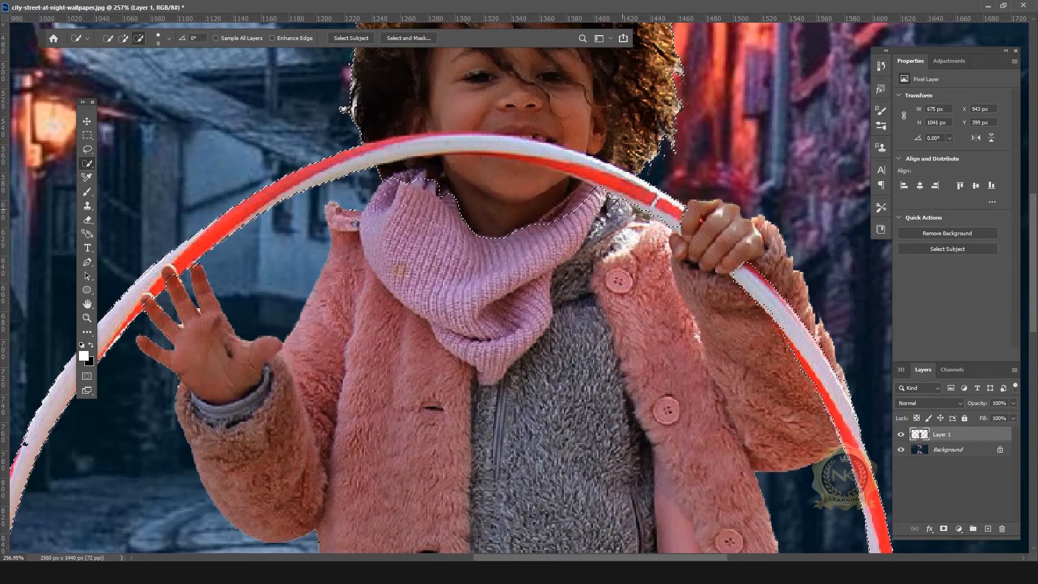
# Enlarge the Quick Selection brush to 40 px and subtract the neck area above the scarf from the hoop selection
pyautogui.scroll(-5, 652, 229)
pyautogui.press(']')
pyautogui.press(']')
pyautogui.press(']')
pyautogui.press(']')
pyautogui.press(']')
pyautogui.press(']')
pyautogui.press(']')
pyautogui.press(']')
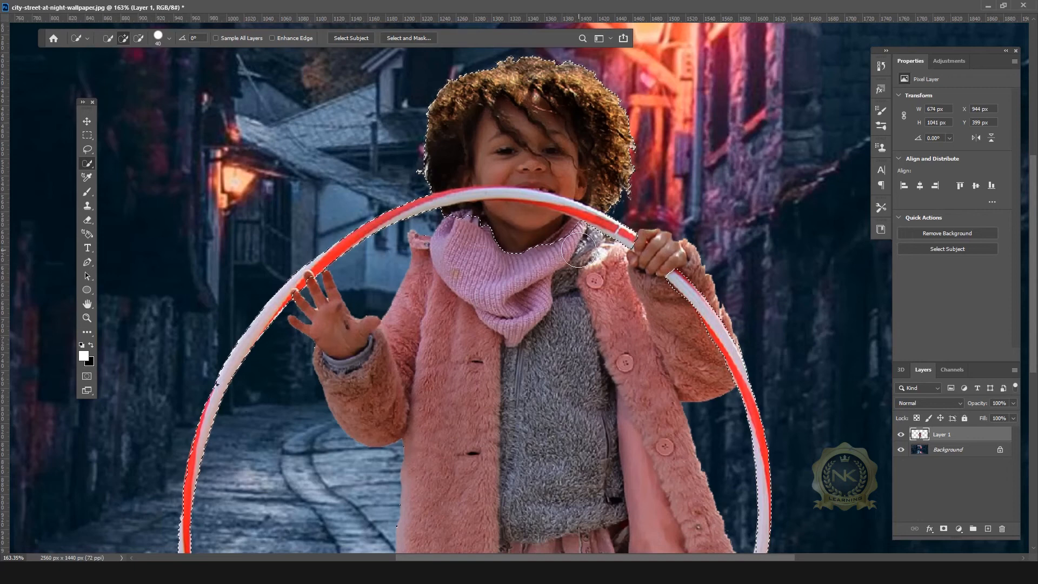
pyautogui.moveTo(545, 230); pyautogui.dragTo(452, 223)
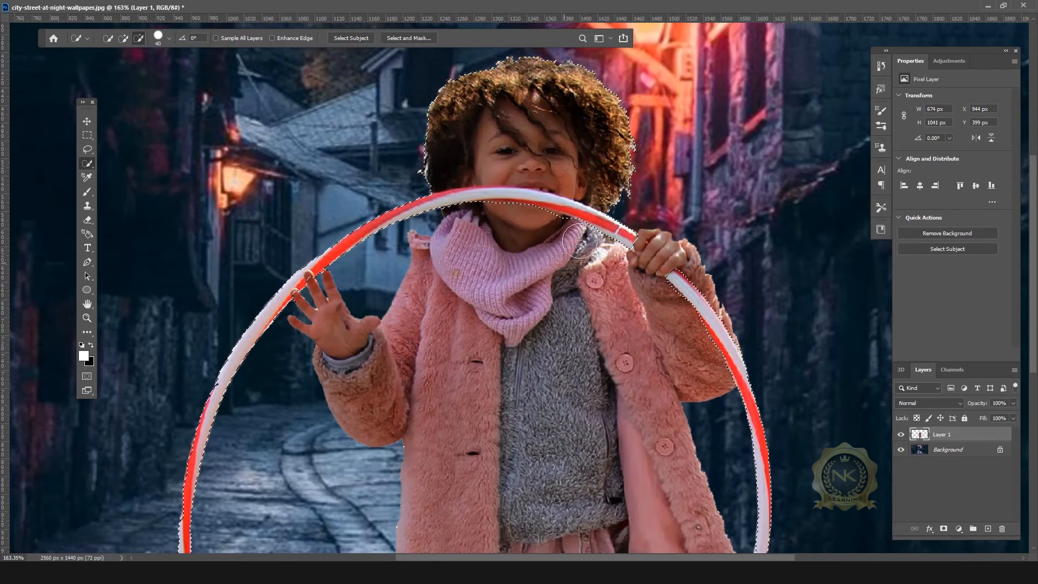
# Subtract the child's face and curly hair from the selection above the hoop
pyautogui.scroll(5, 562, 232)
pyautogui.scroll(-3, 558, 252)
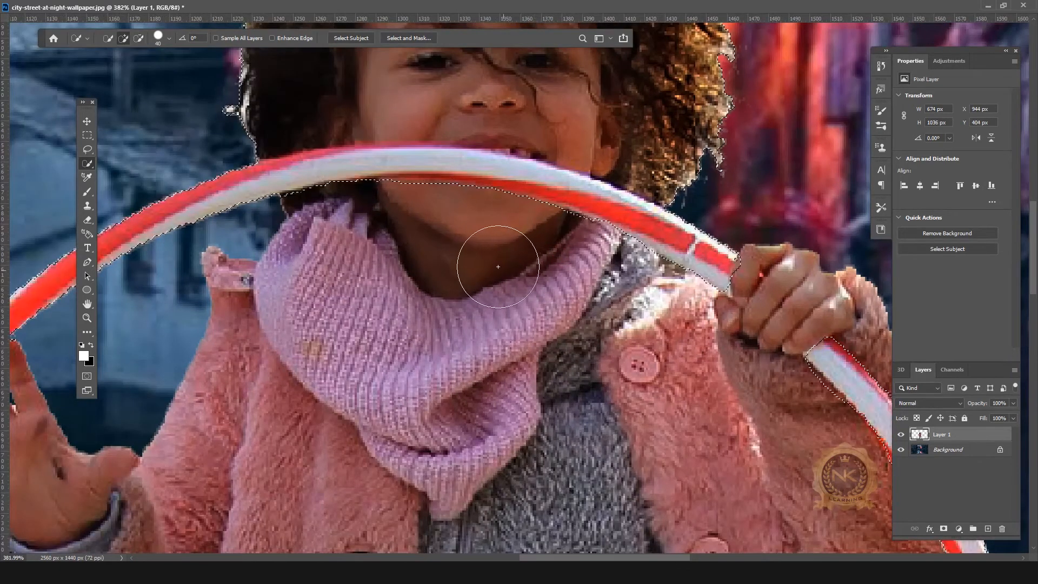
pyautogui.scroll(-3, 526, 260)
pyautogui.moveTo(522, 194); pyautogui.dragTo(558, 252)
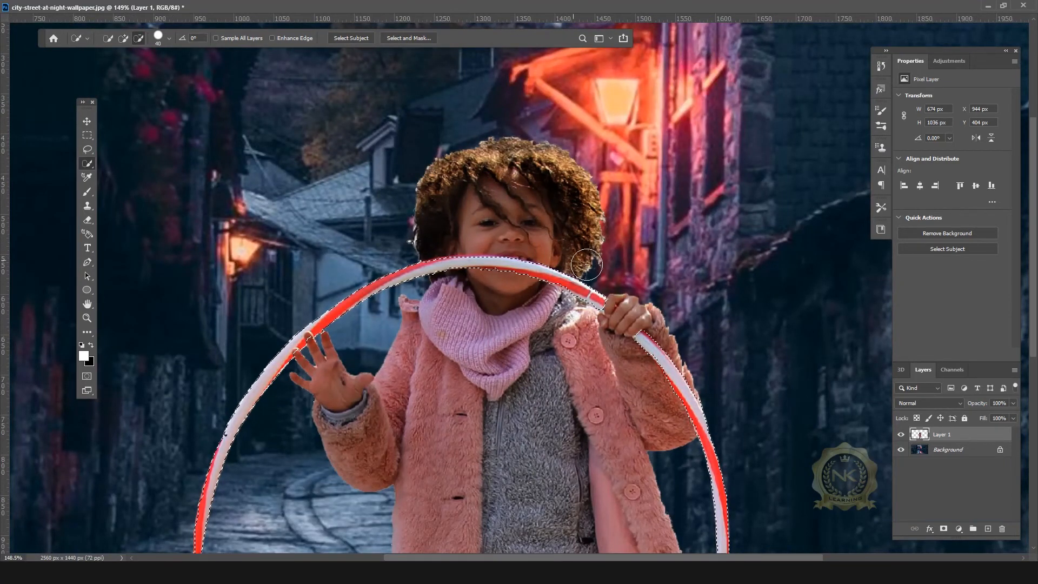
# Subtract the open hand's two fingertips overlapping the hoop from the selection, using a smaller brush
pyautogui.scroll(6, 311, 338)
pyautogui.scroll(3, 346, 324)
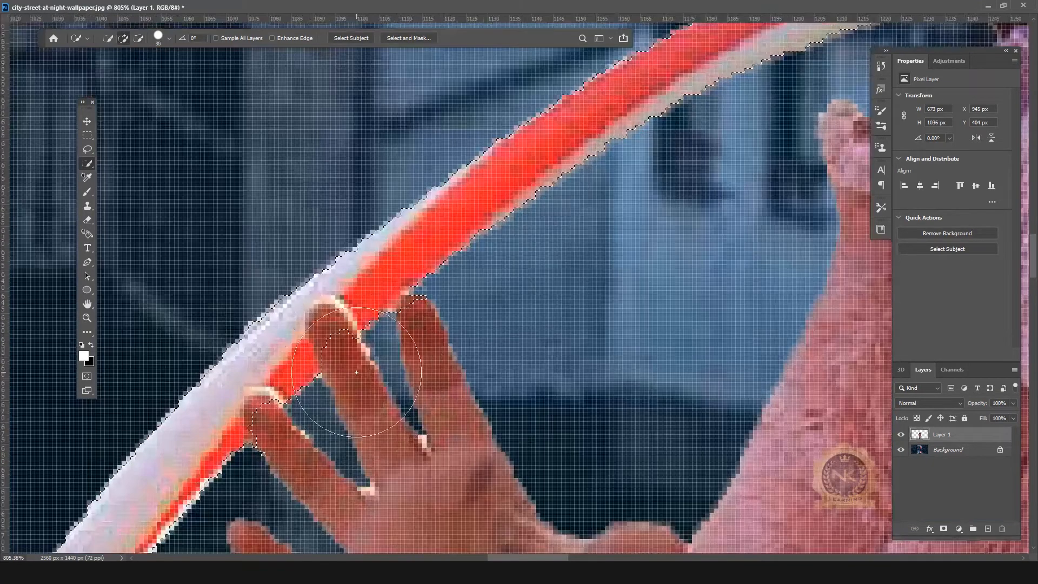
pyautogui.press('[')
pyautogui.press('[')
pyautogui.press('[')
pyautogui.press('[')
pyautogui.press('[')
pyautogui.click(327, 321)
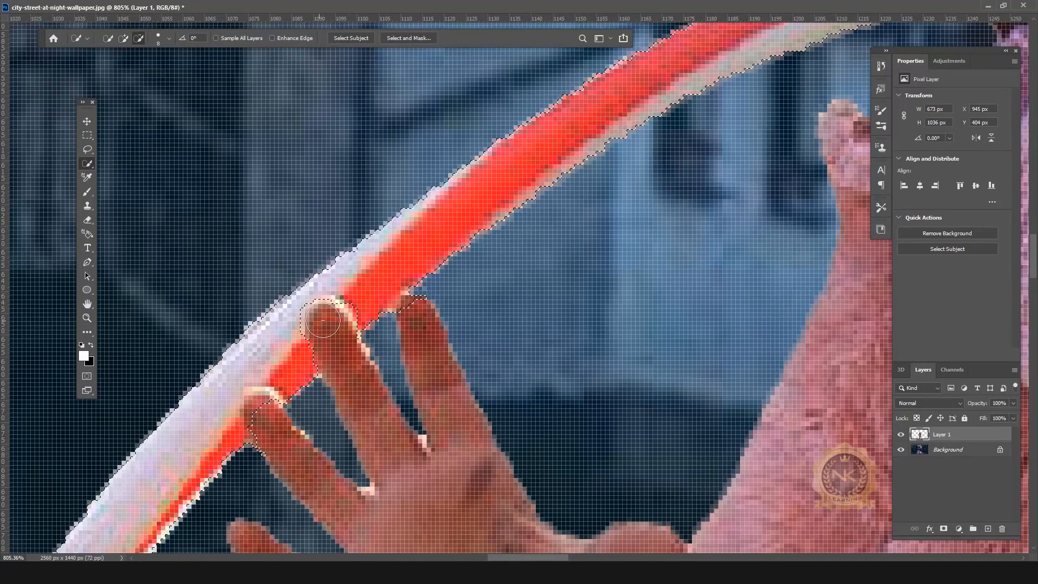
pyautogui.click(266, 411)
# Add the red hoop edge beside the lower overlapping fingertip back to the selection with a finer brush
pyautogui.scroll(-3, 273, 439)
pyautogui.scroll(6, 264, 454)
pyautogui.press('[')
pyautogui.press('[')
pyautogui.press('[')
pyautogui.press('[')
pyautogui.click(292, 363)
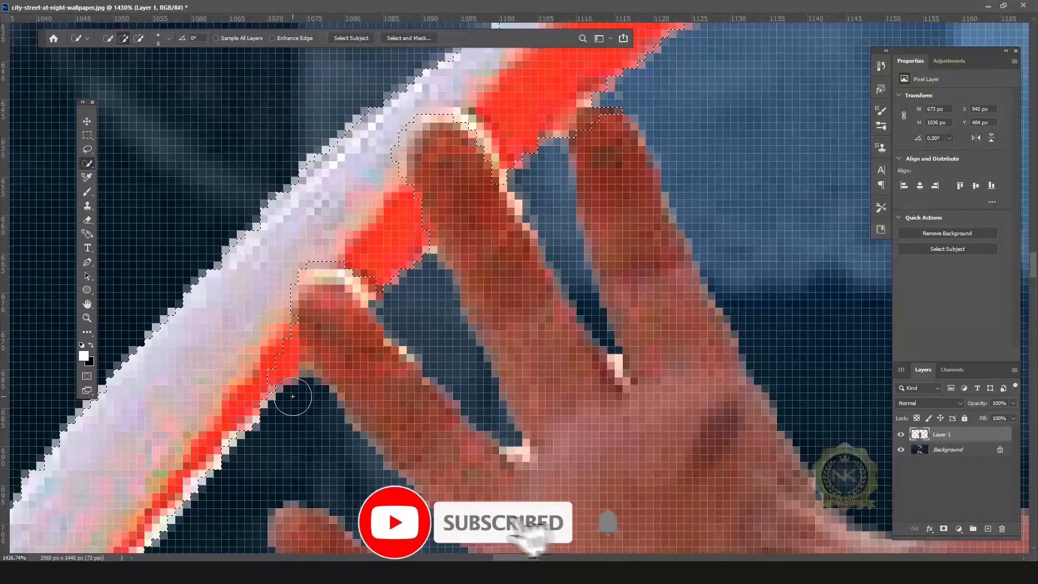
pyautogui.scroll(-2, 315, 415)
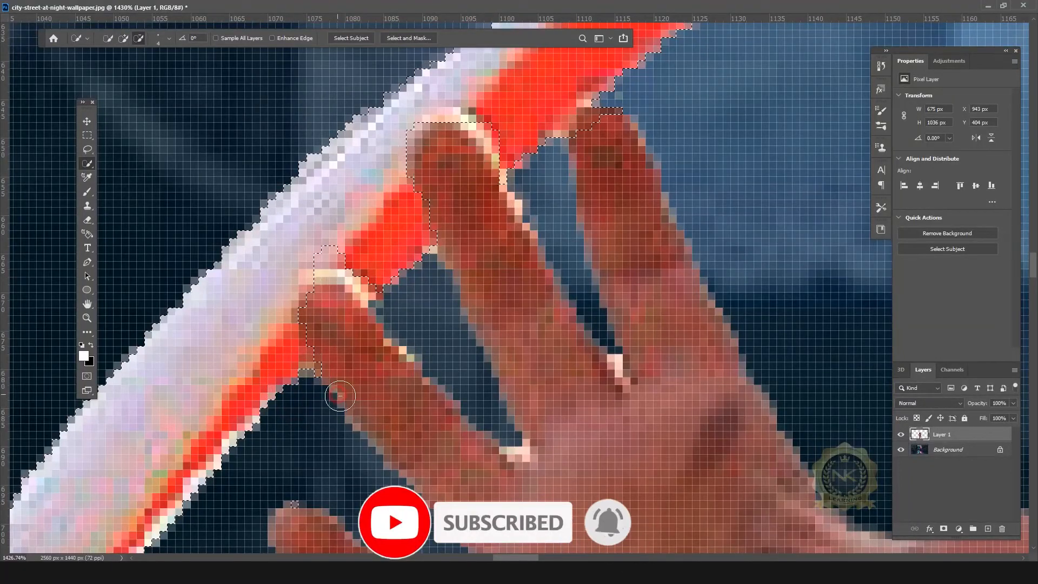
pyautogui.scroll(-15, 440, 361)
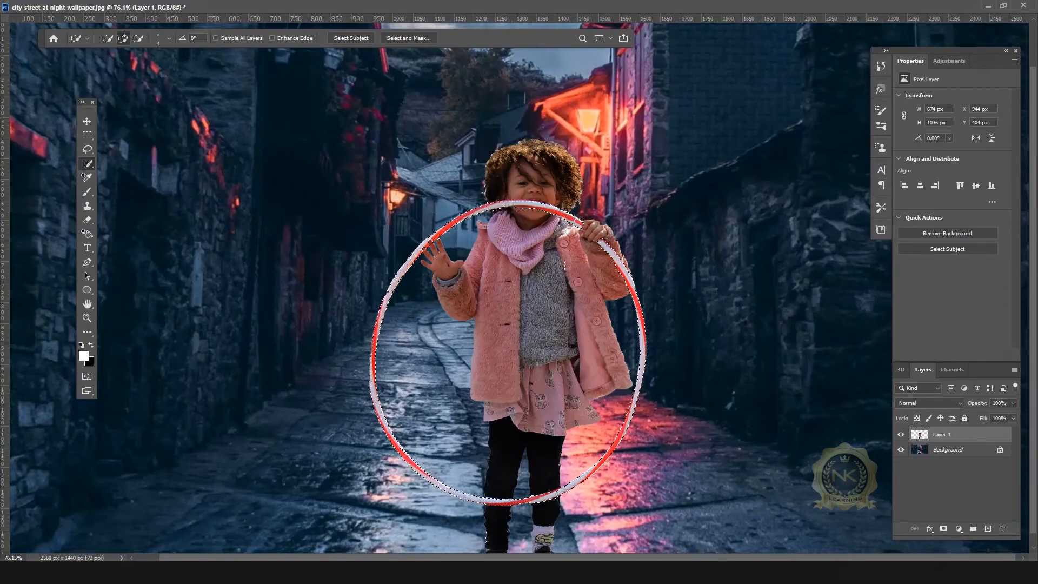
# Copy the selected hoop from Layer 1 onto its own layer and check Layer 1's visibility
pyautogui.scroll(-3, 816, 389)
pyautogui.press('v')
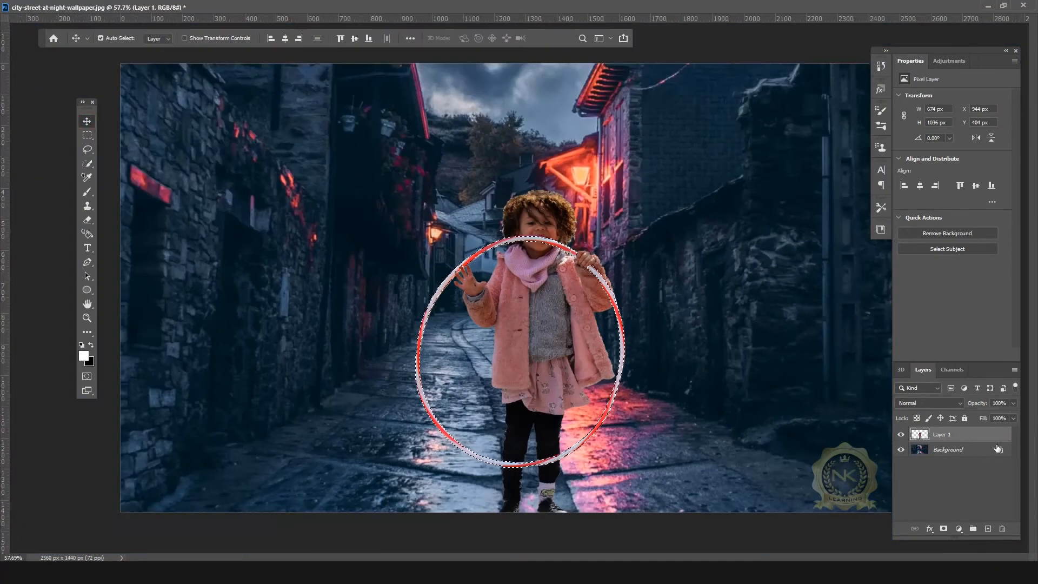
pyautogui.click(969, 437)
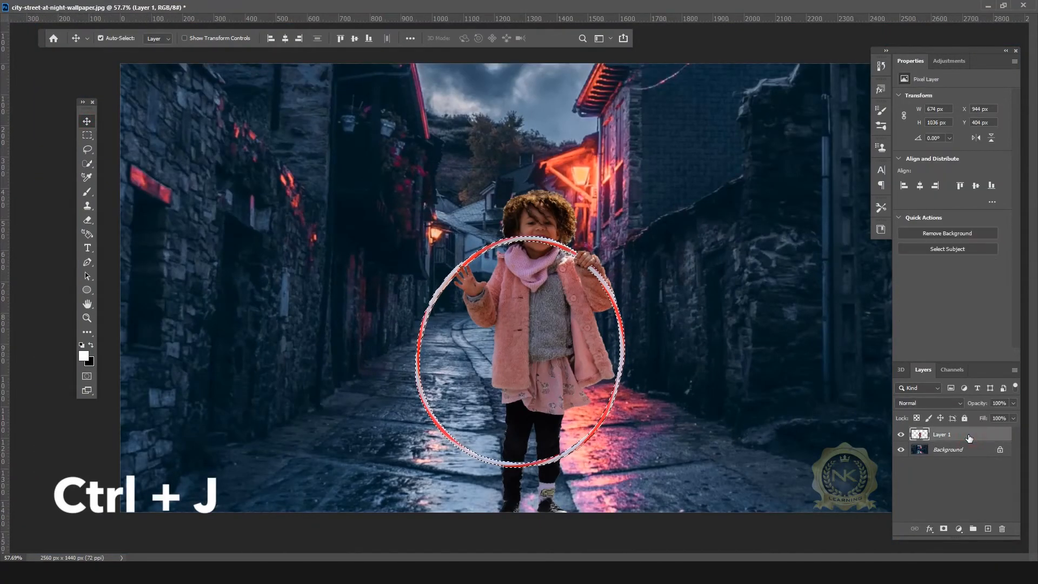
pyautogui.hotkey('ctrl', 'j')
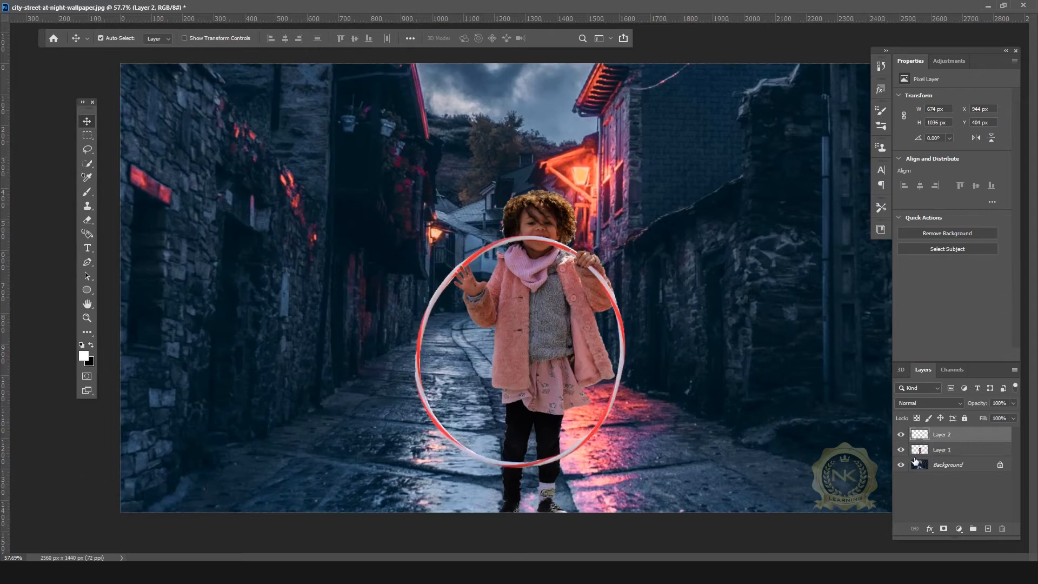
pyautogui.click(899, 449)
pyautogui.click(900, 449)
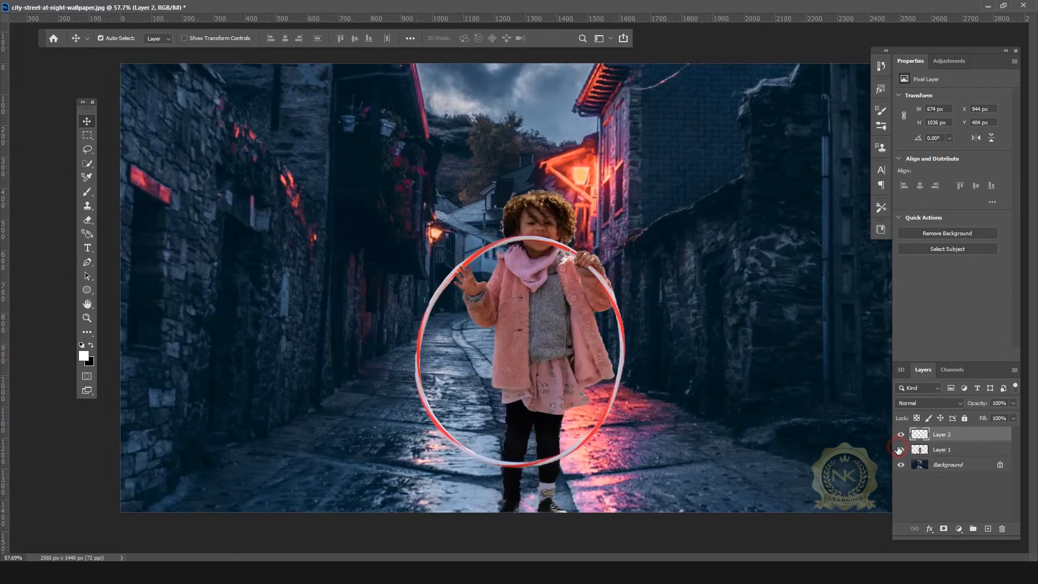
# Merge Layer 1 with the Background, keeping the hoop layer separate, and check the hoop with the merged layer hidden
pyautogui.click(943, 453)
pyautogui.hotkey('ctrl', 'e')
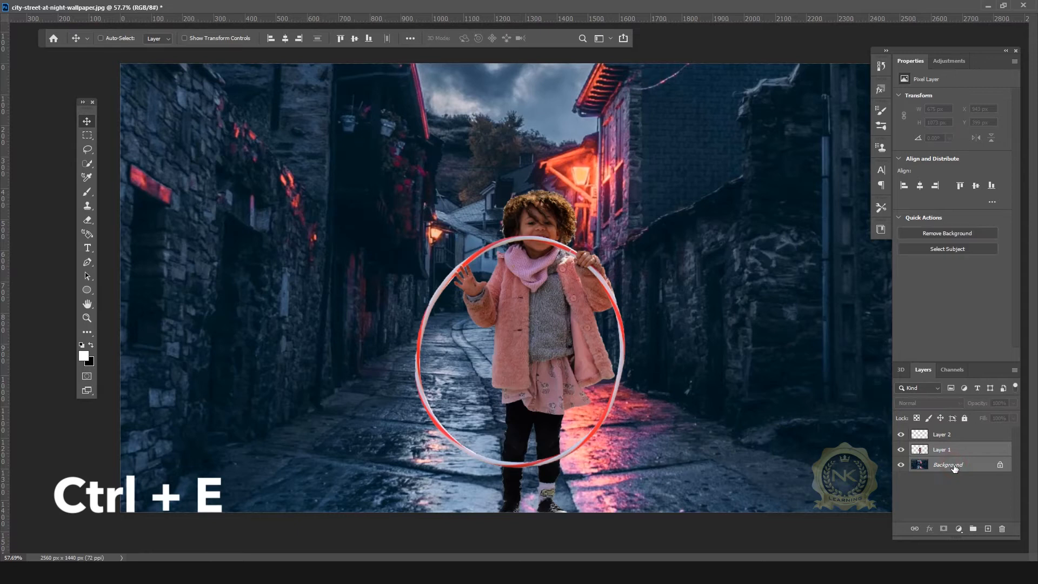
pyautogui.click(901, 450)
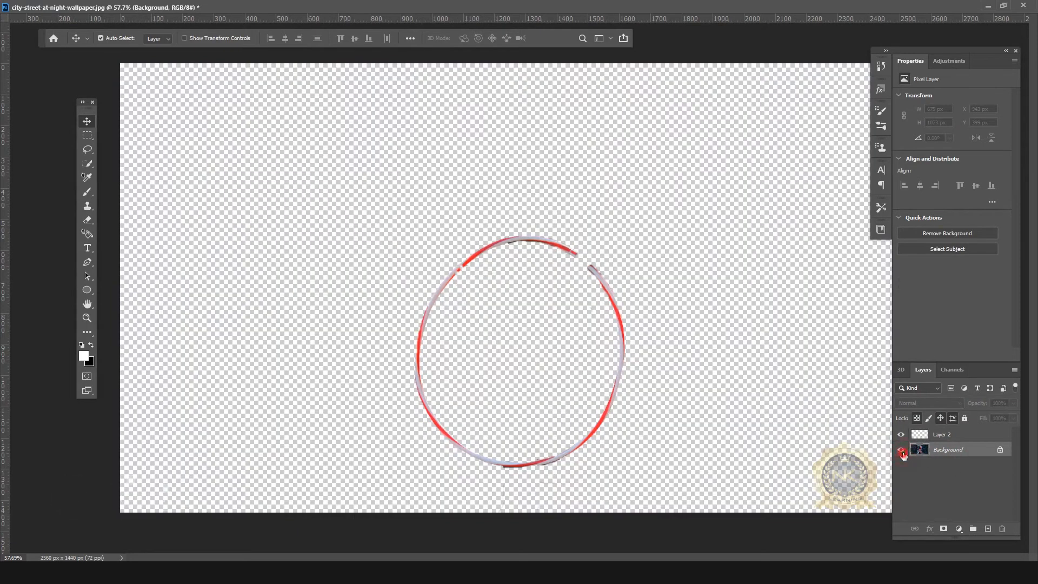
pyautogui.click(901, 450)
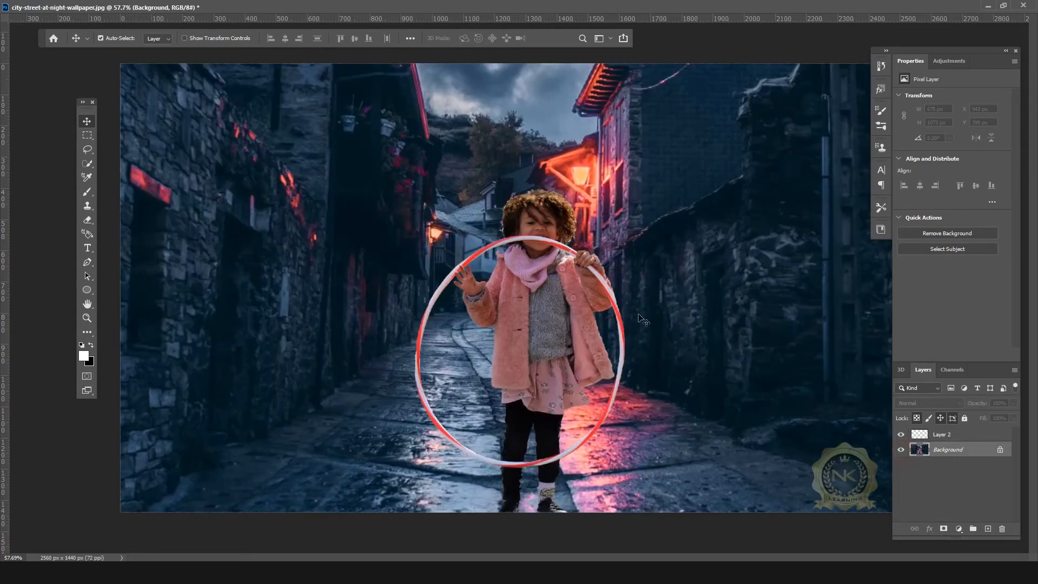
# Convert the hoop layer above the Background to a smart object
pyautogui.click(957, 432)
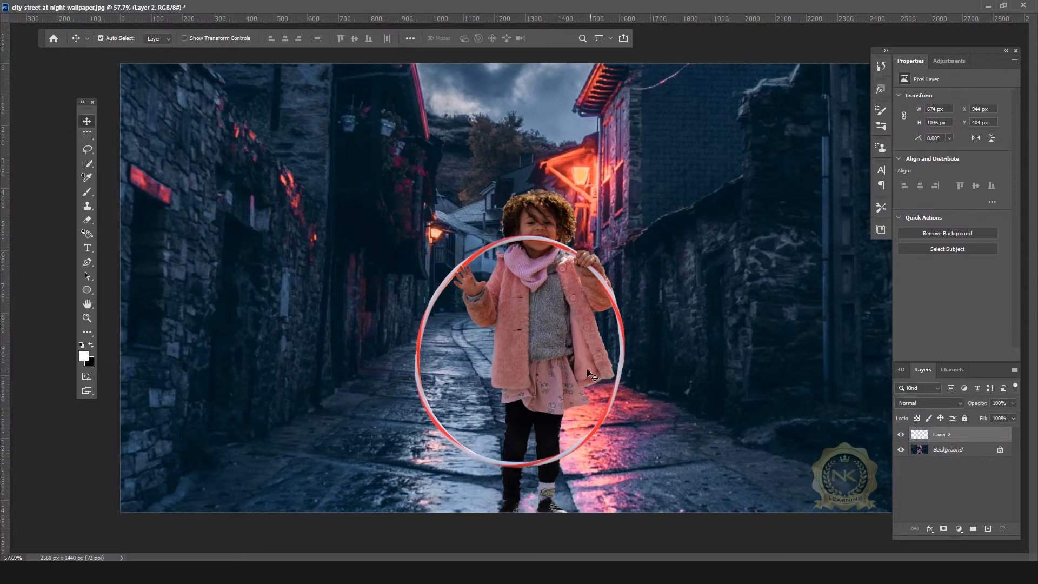
pyautogui.scroll(3, 546, 282)
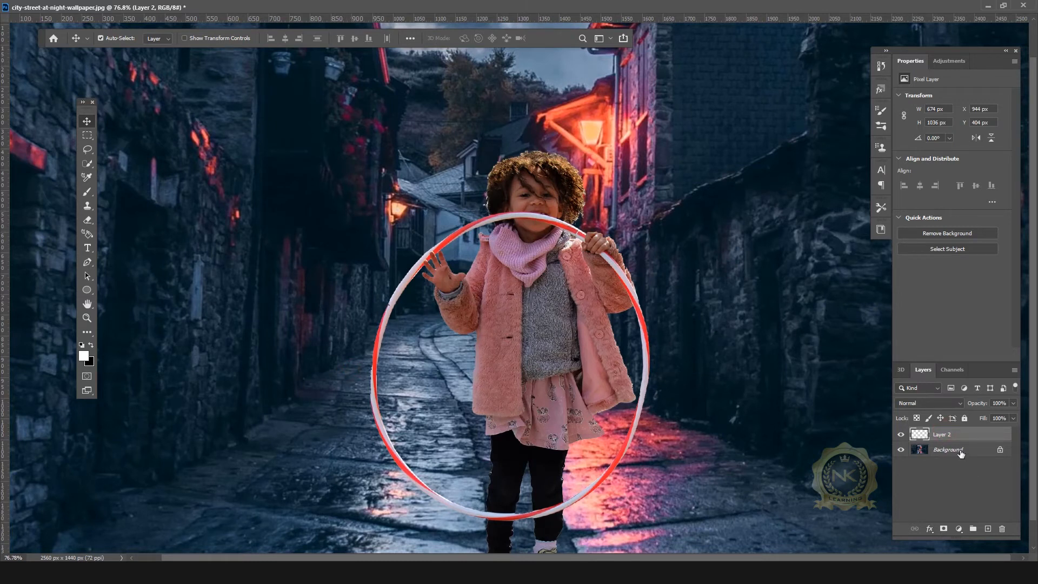
pyautogui.click(956, 434)
pyautogui.click(1004, 6)
pyautogui.moveTo(685, 70); pyautogui.dragTo(689, 18)
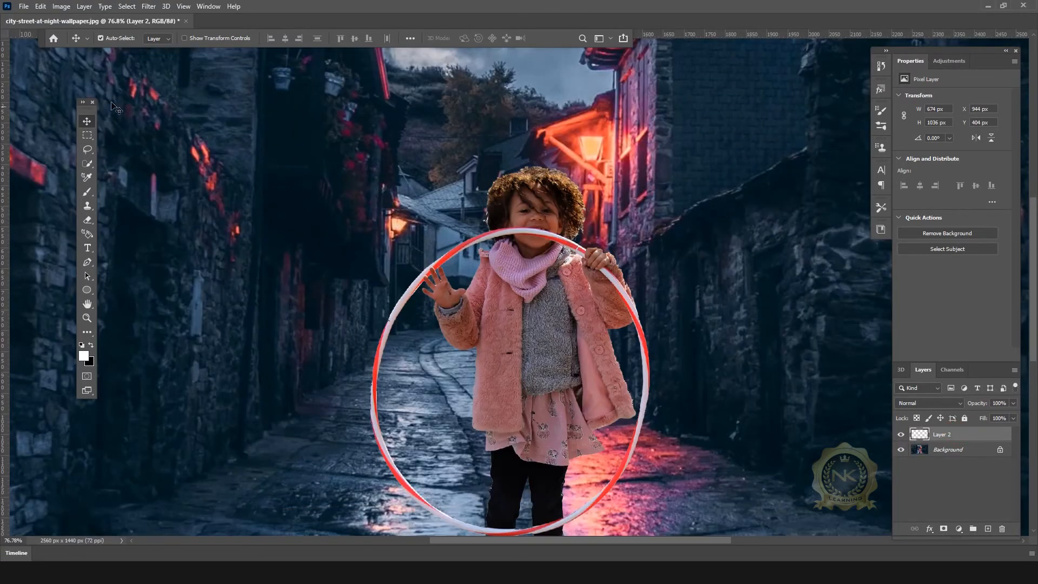
pyautogui.hotkey('ctrl', '0')
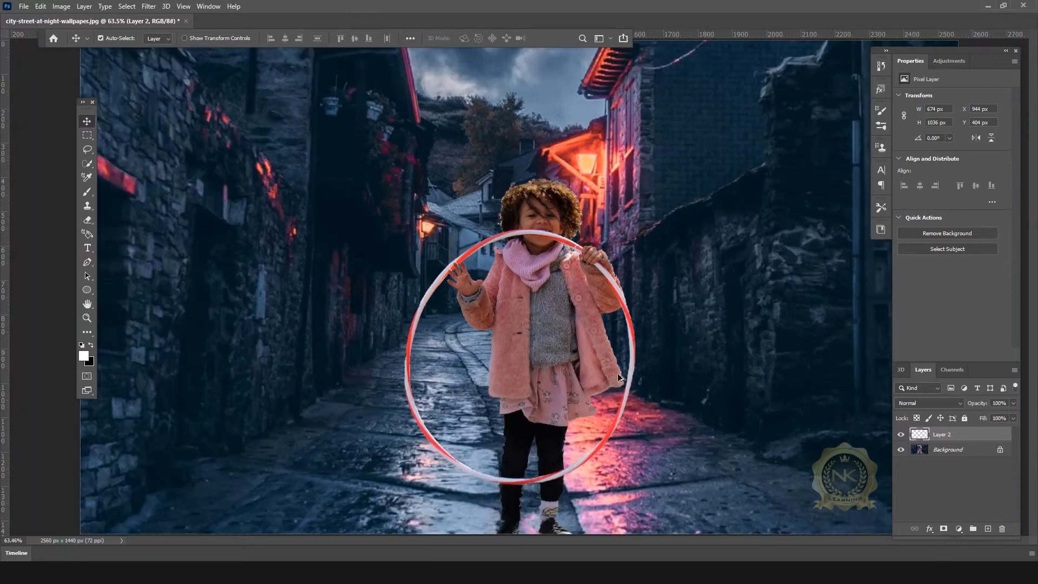
pyautogui.click(949, 450)
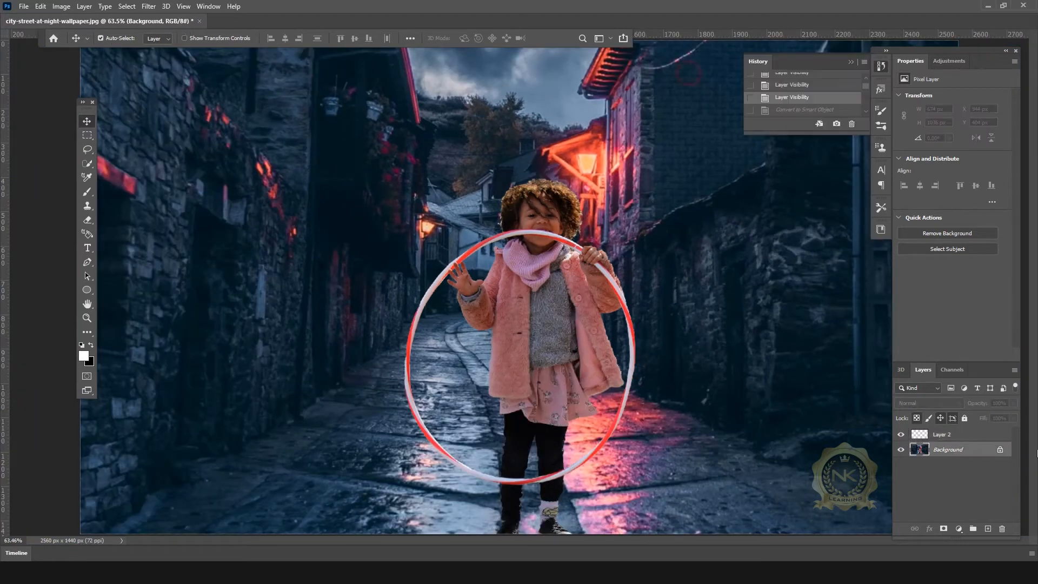
pyautogui.click(948, 436)
pyautogui.rightClick(948, 436)
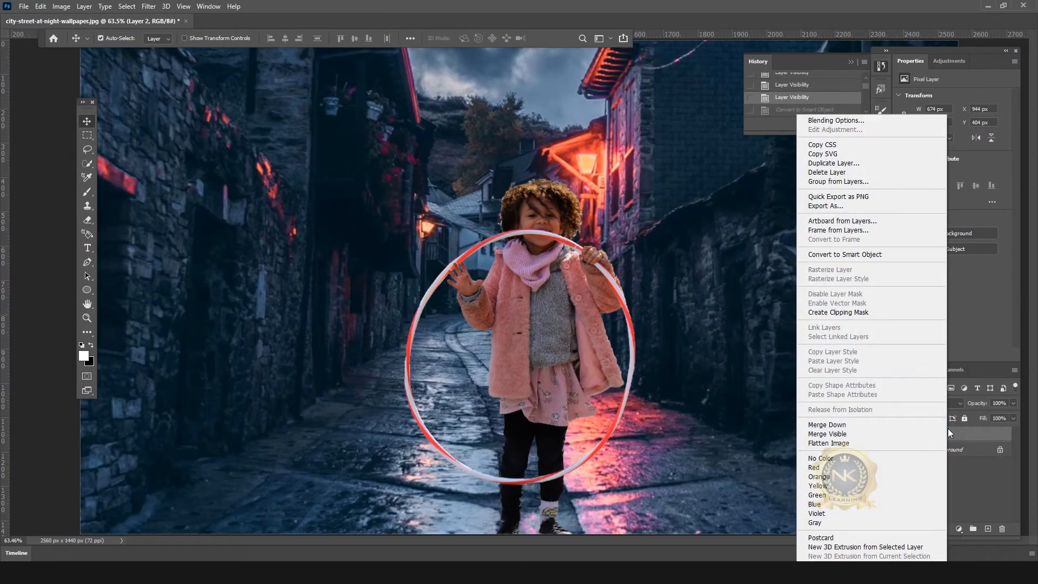
pyautogui.click(866, 252)
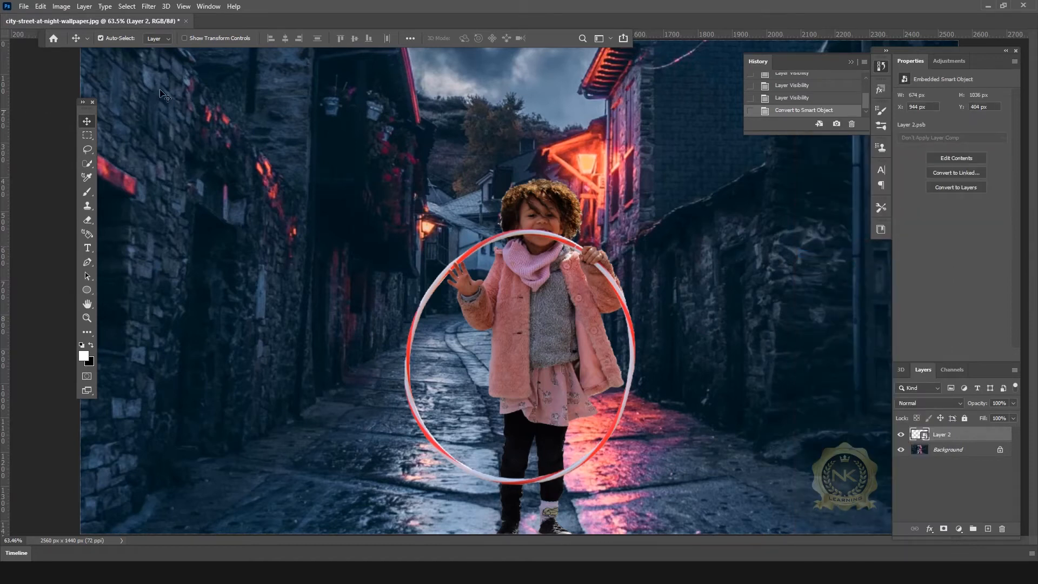
# Apply a Gaussian Blur of 5 pixels to the hoop smart object and set its blend mode to Linear Dodge (Add)
pyautogui.click(147, 7)
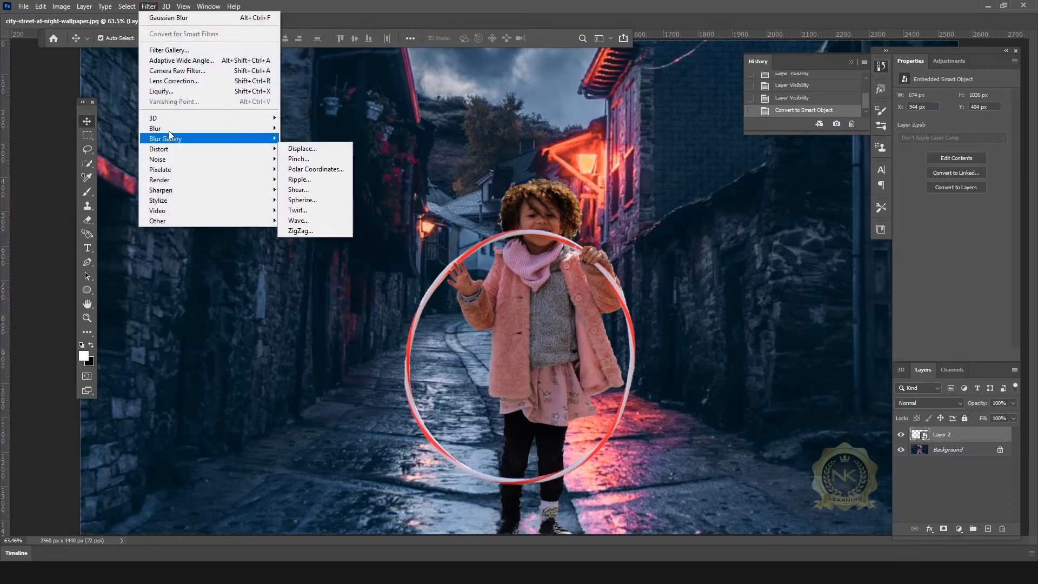
pyautogui.moveTo(164, 130)
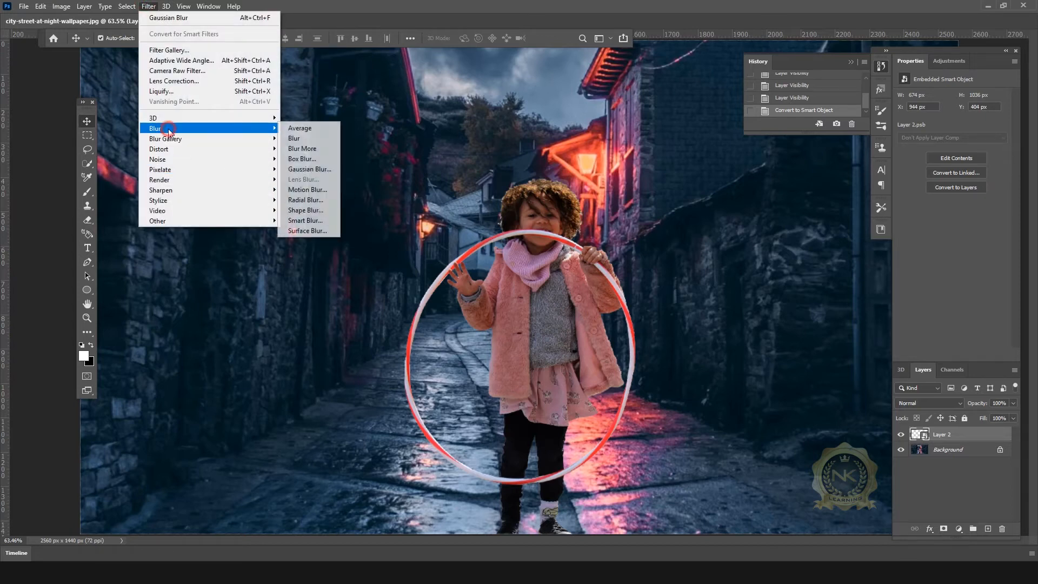
pyautogui.click(308, 169)
pyautogui.write('5')
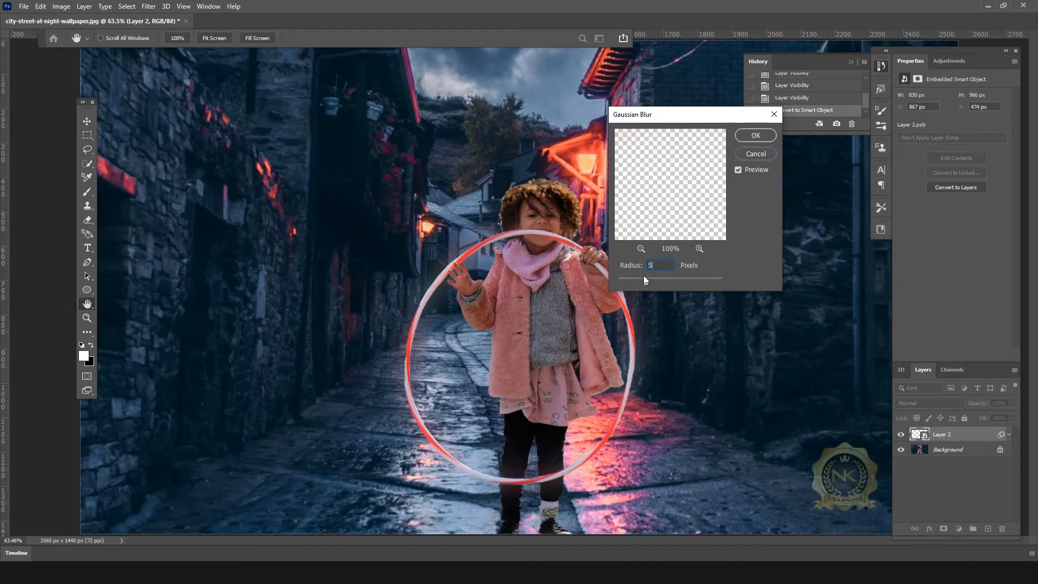
pyautogui.click(757, 137)
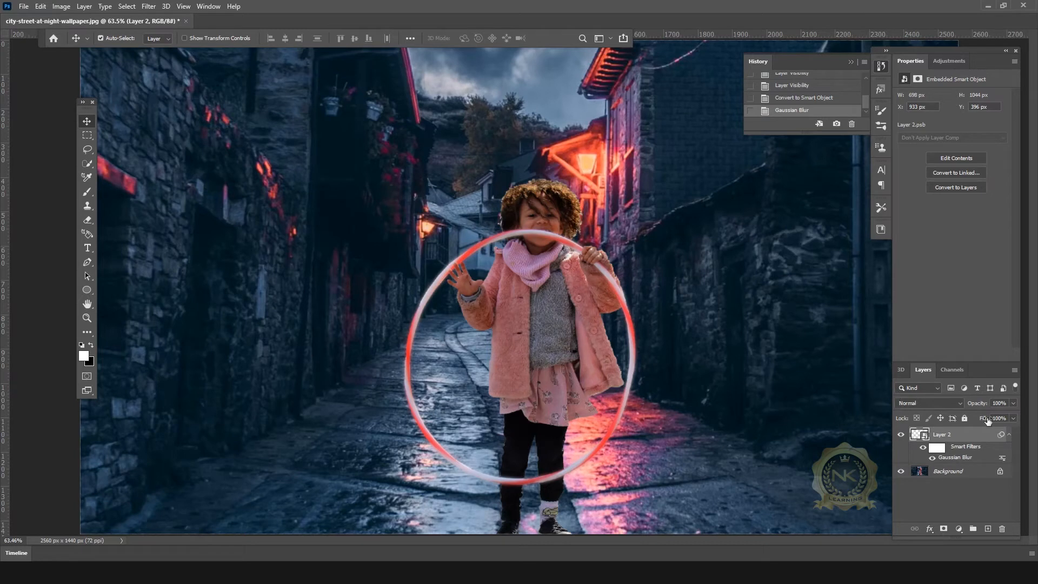
pyautogui.click(950, 404)
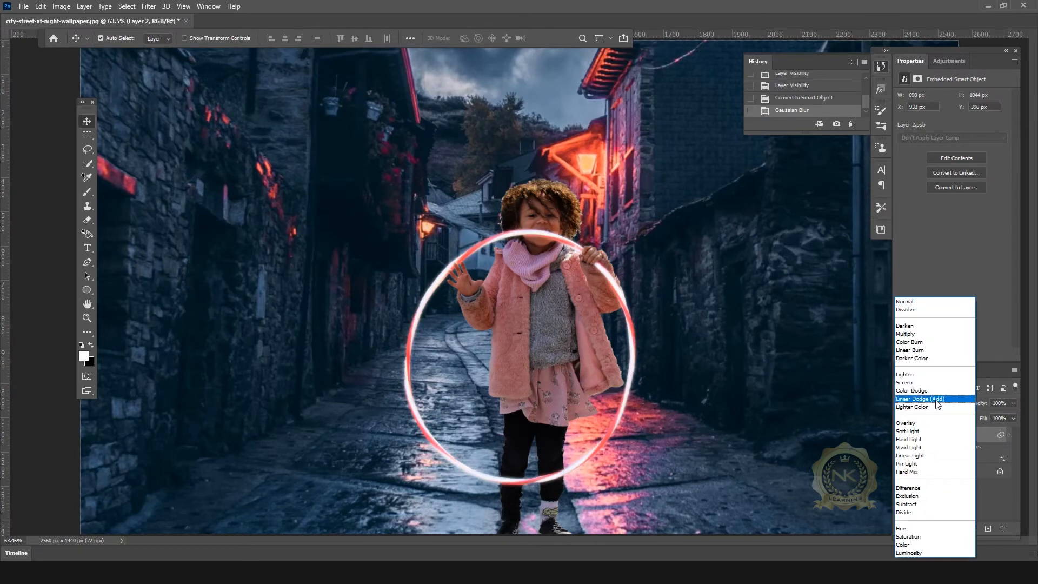
pyautogui.click(934, 400)
# Duplicate the blurred hoop layer and set the copy's Gaussian Blur radius to 10 pixels
pyautogui.hotkey('ctrl', 'j')
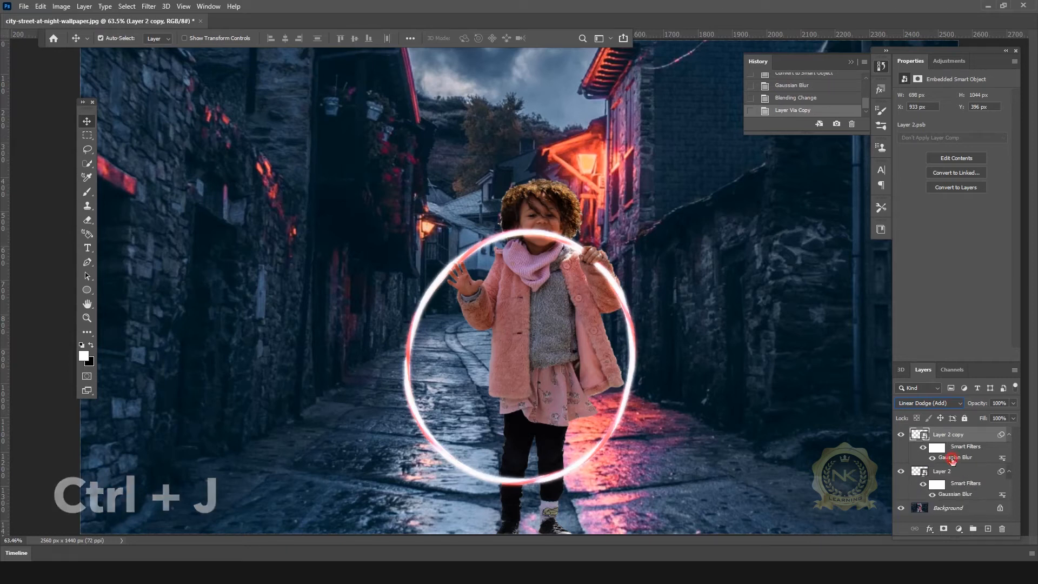
pyautogui.doubleClick(954, 458)
pyautogui.write('10')
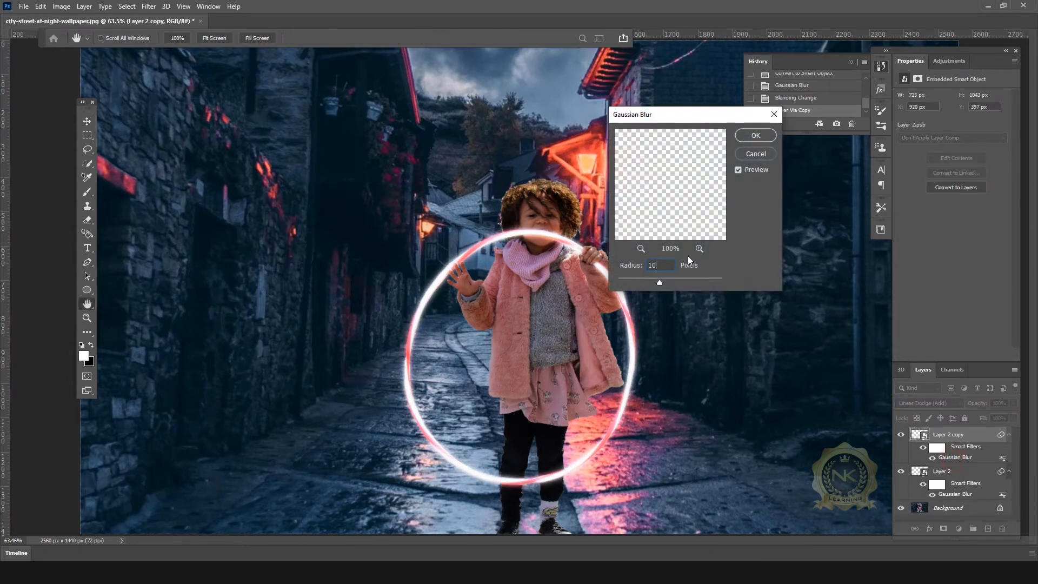
pyautogui.click(756, 136)
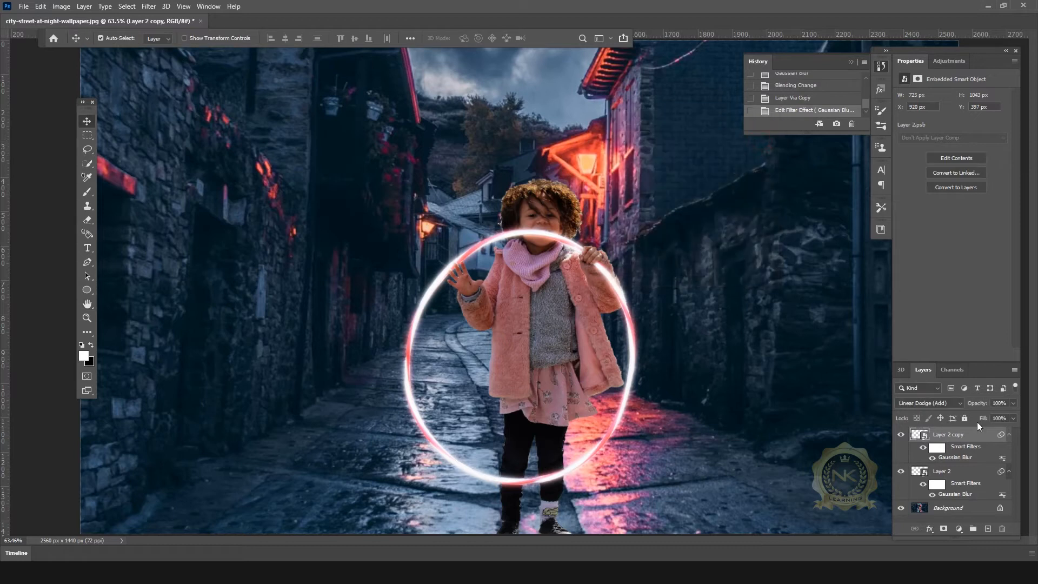
# Duplicate the uppermost hoop copy, set the new copy's Gaussian Blur radius to 30 pixels, and inspect the glow
pyautogui.hotkey('ctrl', 'j')
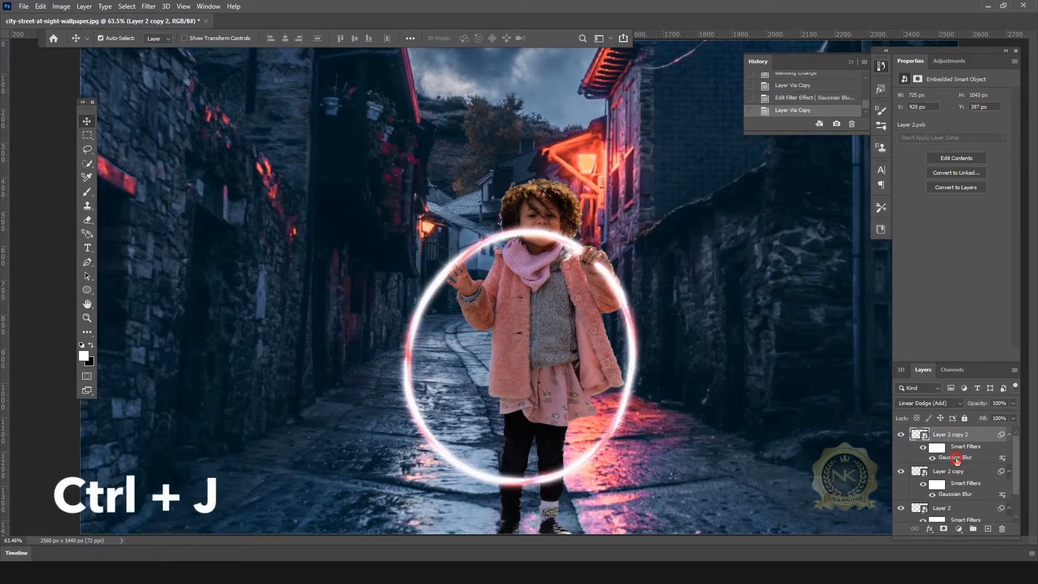
pyautogui.doubleClick(957, 458)
pyautogui.write('30')
pyautogui.click(756, 136)
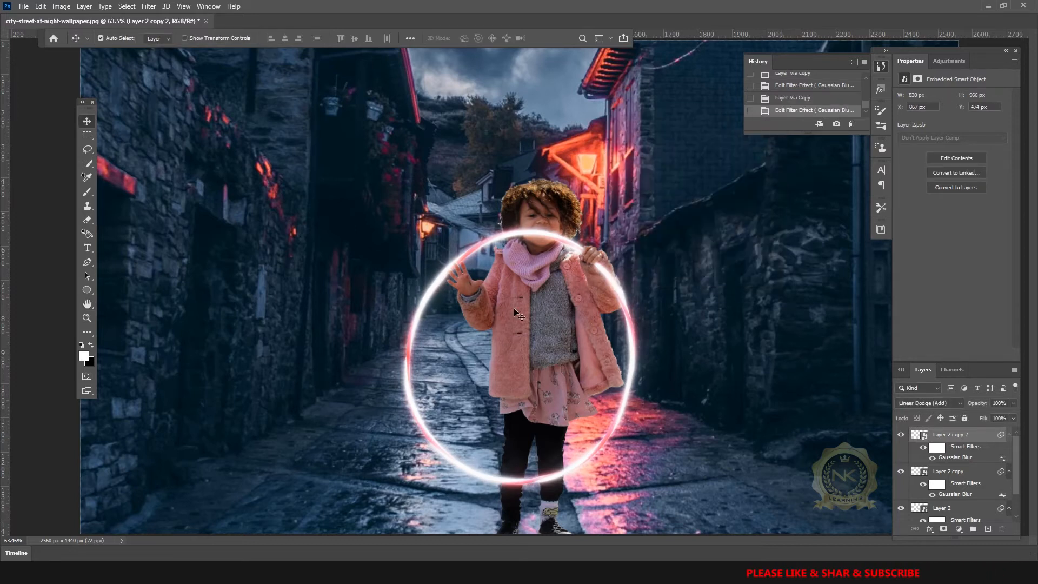
pyautogui.press('Tab')
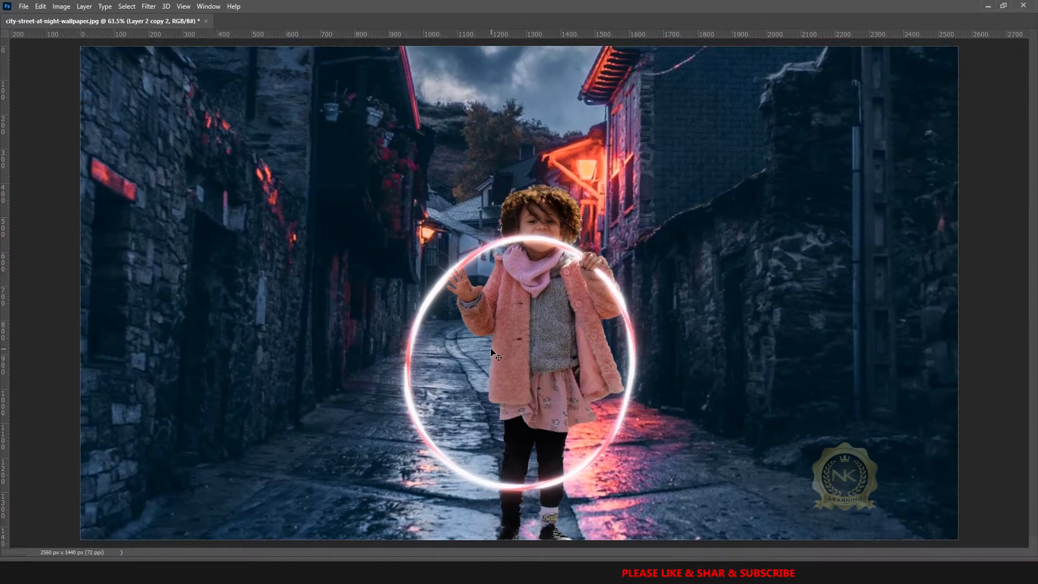
pyautogui.scroll(1, 492, 352)
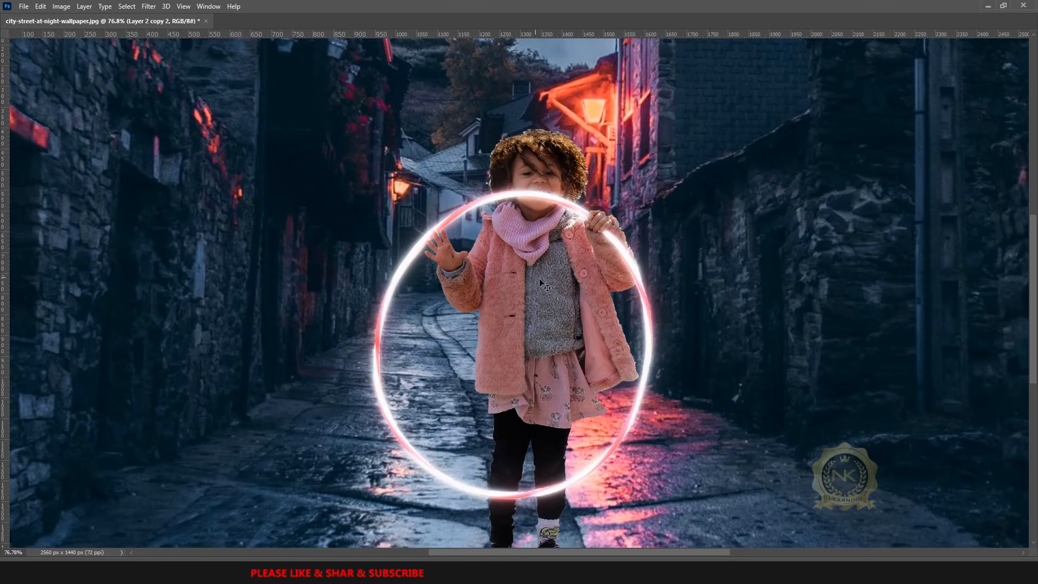
pyautogui.scroll(-1, 541, 282)
pyautogui.press('Tab')
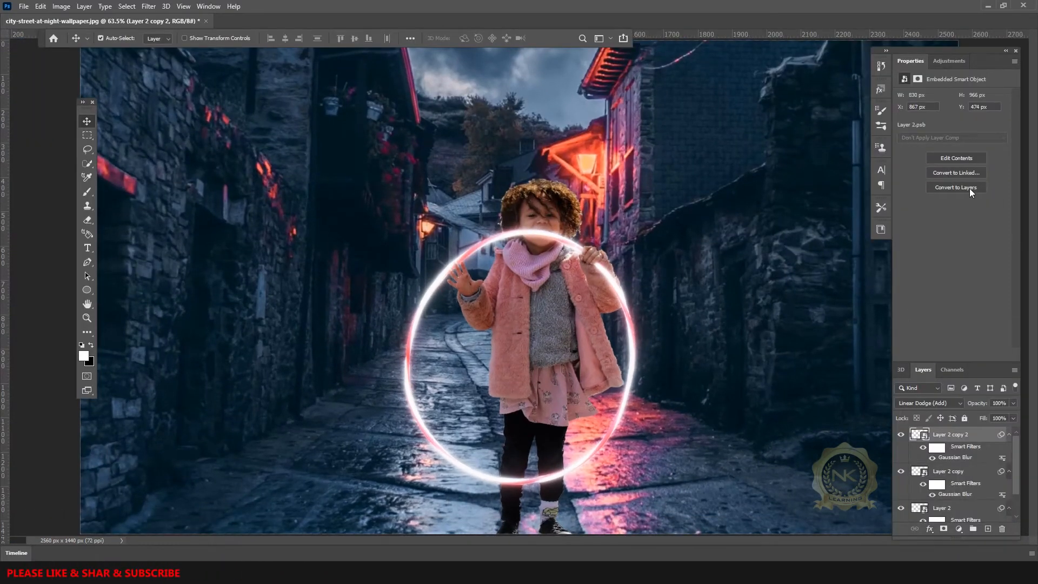
# Group the three blurred hoop layers and compare the image with the group hidden and shown
pyautogui.moveTo(972, 361); pyautogui.dragTo(978, 221)
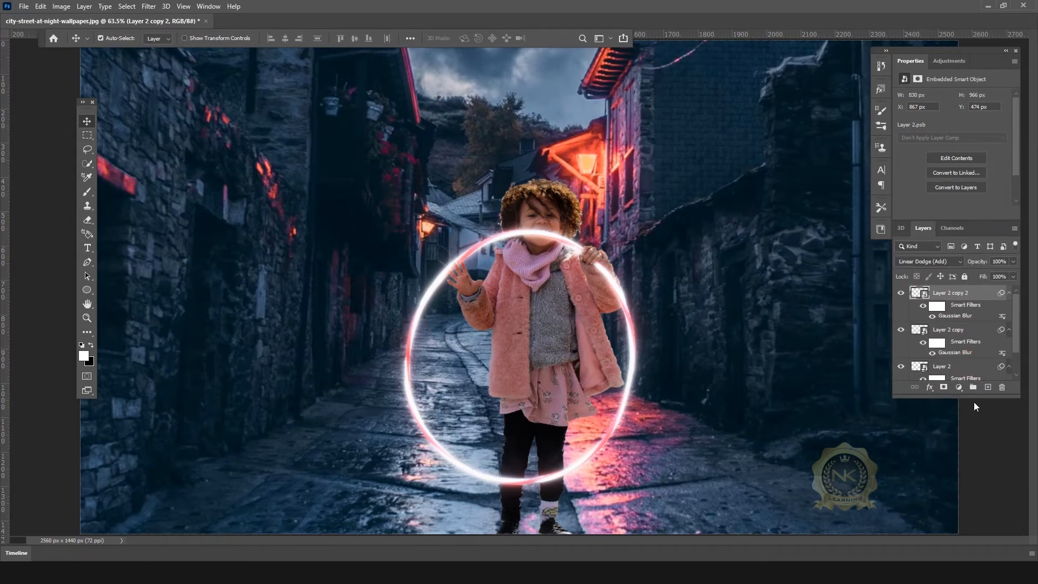
pyautogui.moveTo(969, 474); pyautogui.dragTo(959, 493)
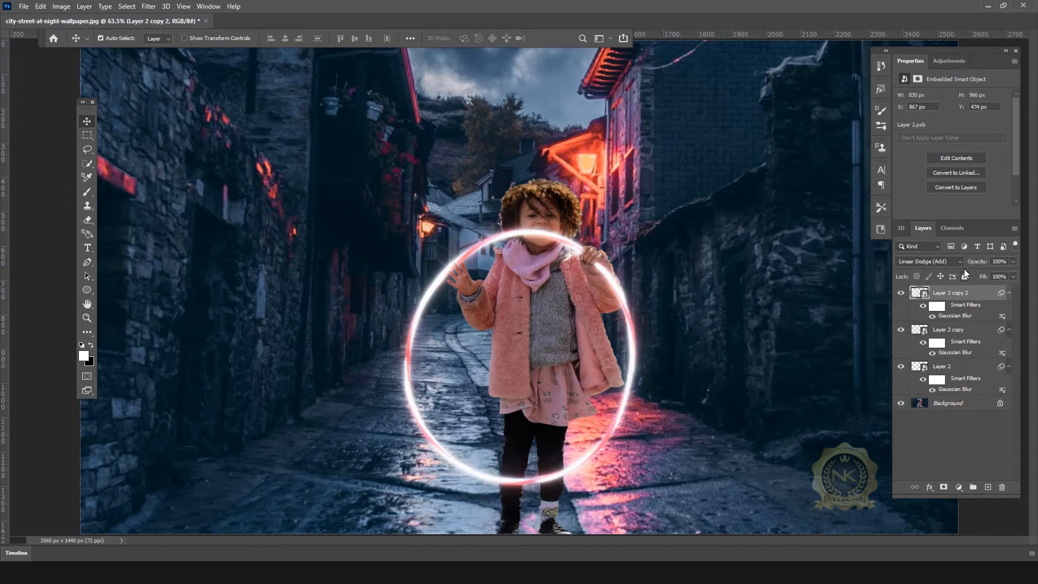
pyautogui.keyDown('shift'); pyautogui.click(966, 331); pyautogui.keyUp('shift')
pyautogui.keyDown('shift'); pyautogui.click(954, 368); pyautogui.keyUp('shift')
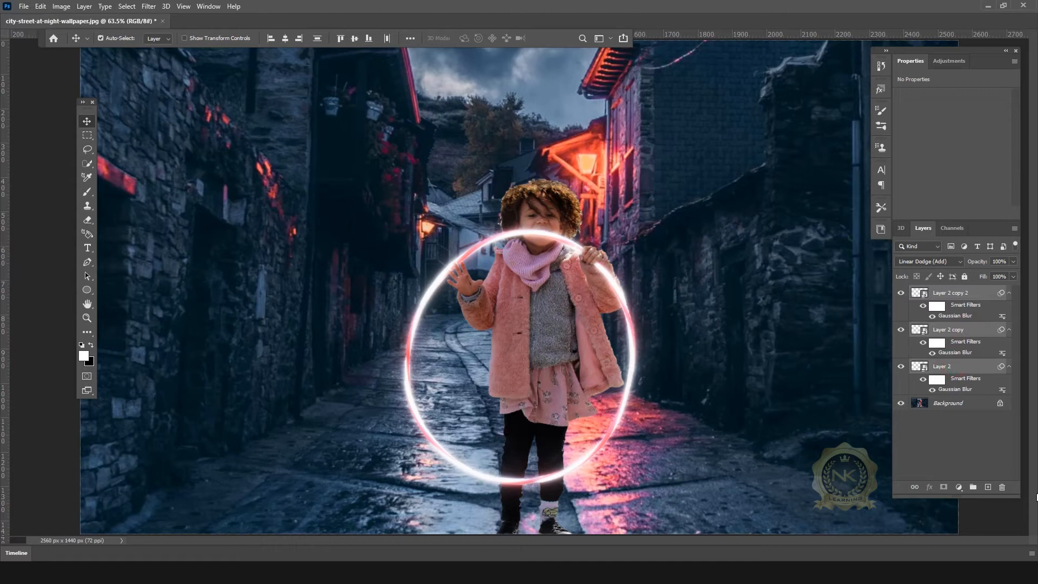
pyautogui.click(972, 488)
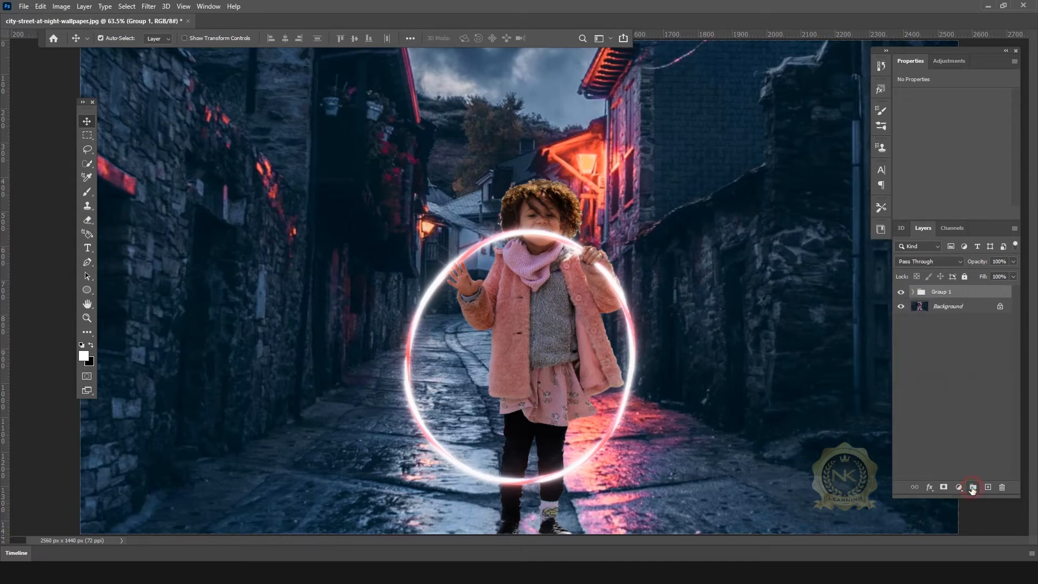
pyautogui.click(906, 292)
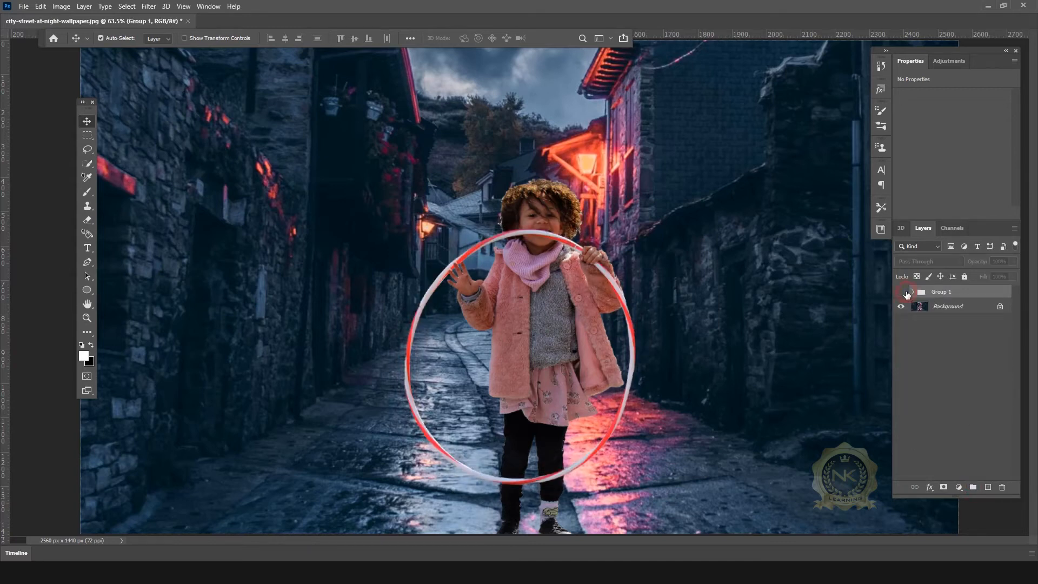
pyautogui.click(906, 292)
pyautogui.click(906, 293)
pyautogui.click(906, 293)
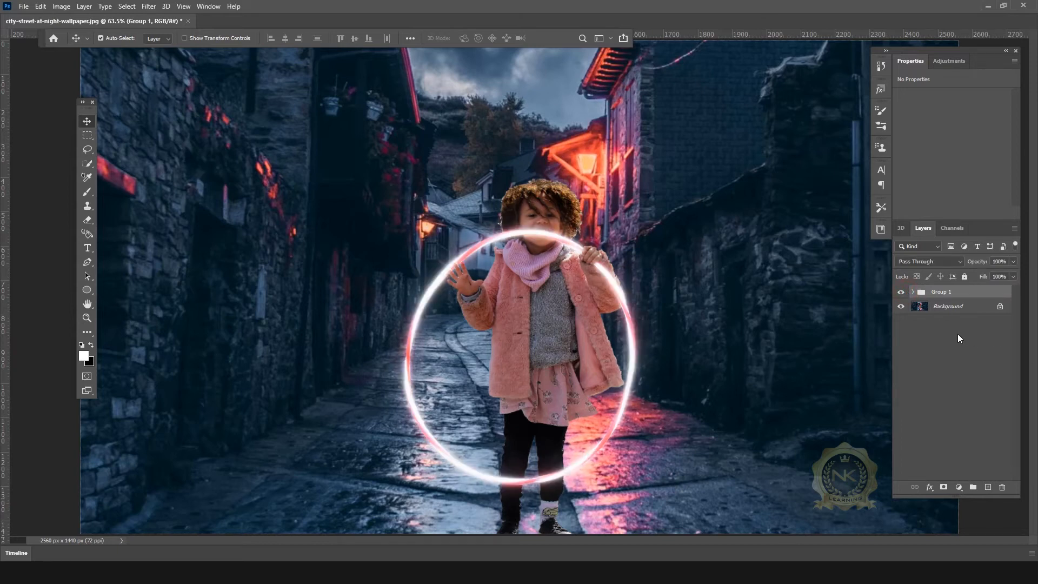
# Add a Color Lookup adjustment layer directly above the Background and load the NightFromDay.CUBE 3DLUT file
pyautogui.click(955, 307)
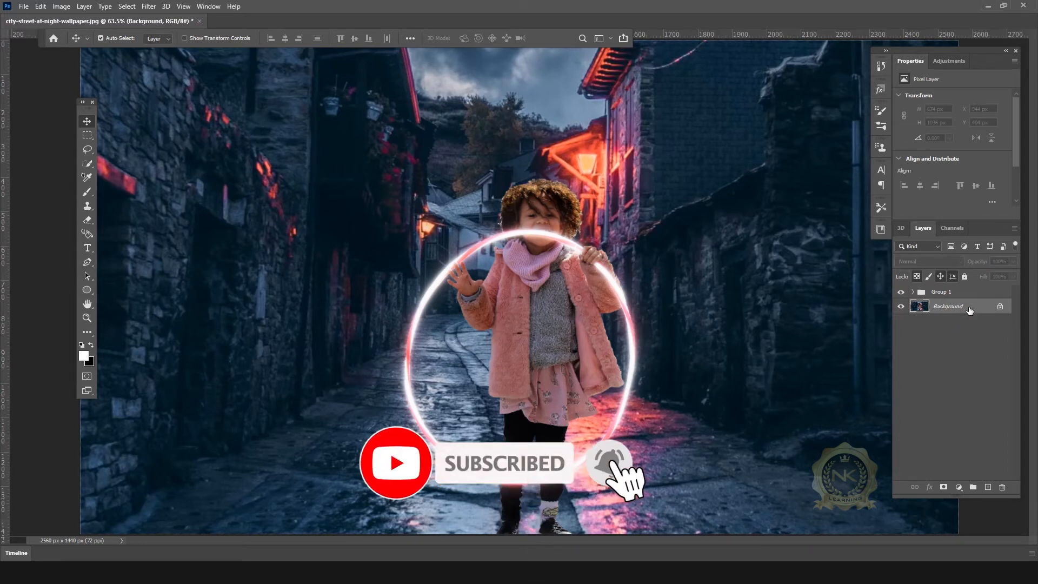
pyautogui.click(960, 486)
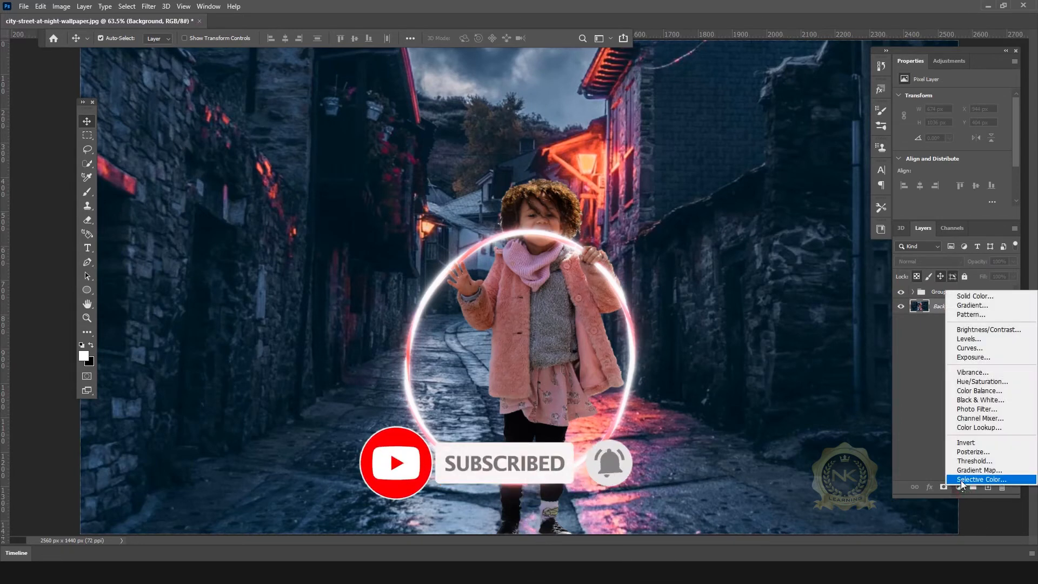
pyautogui.click(980, 428)
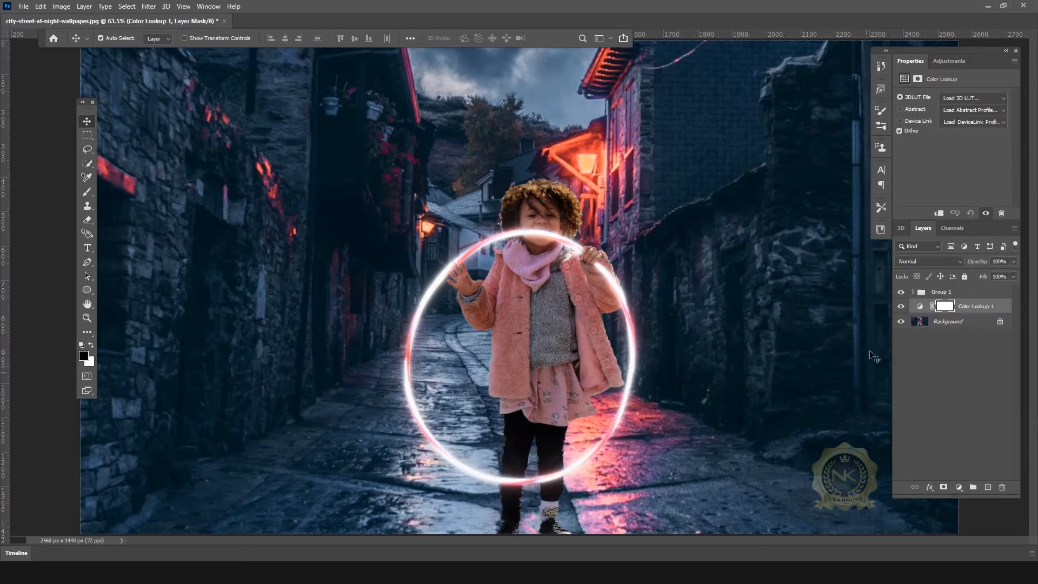
pyautogui.click(974, 98)
pyautogui.click(936, 377)
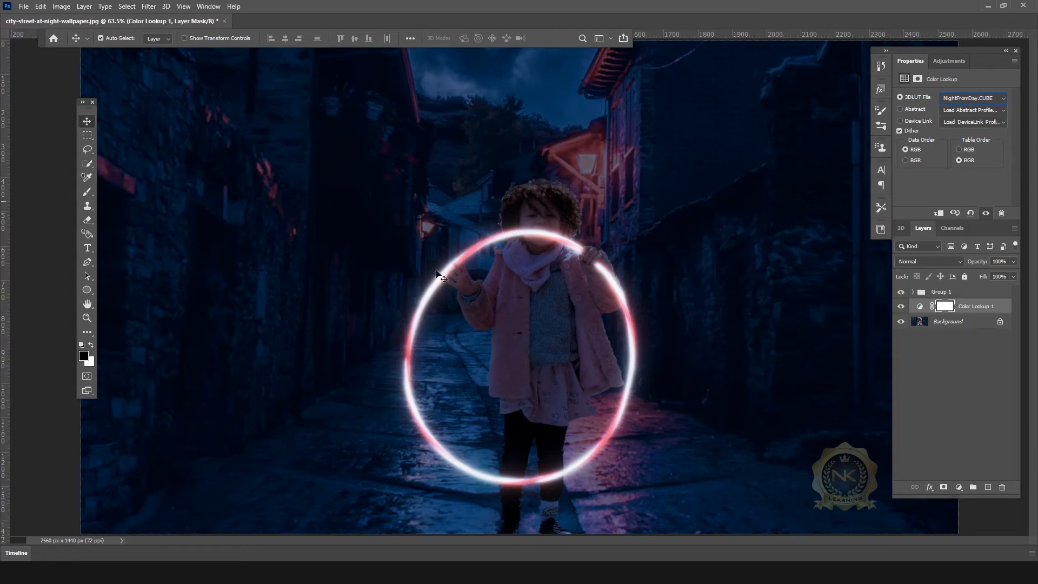
# Paint black with a 50 px soft brush on the Color Lookup mask from the child's face toward the raised open hand
pyautogui.click(976, 324)
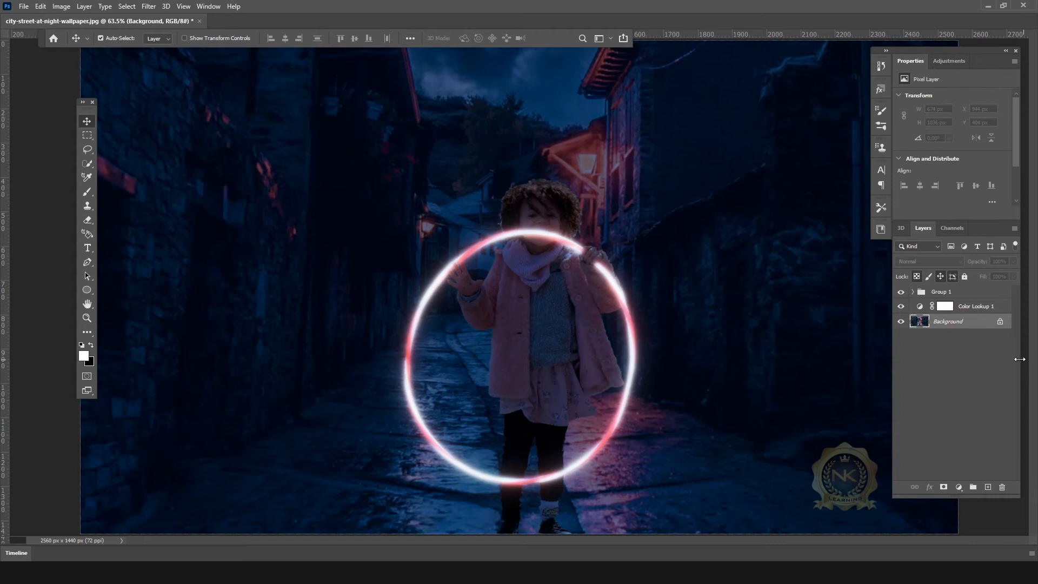
pyautogui.click(976, 307)
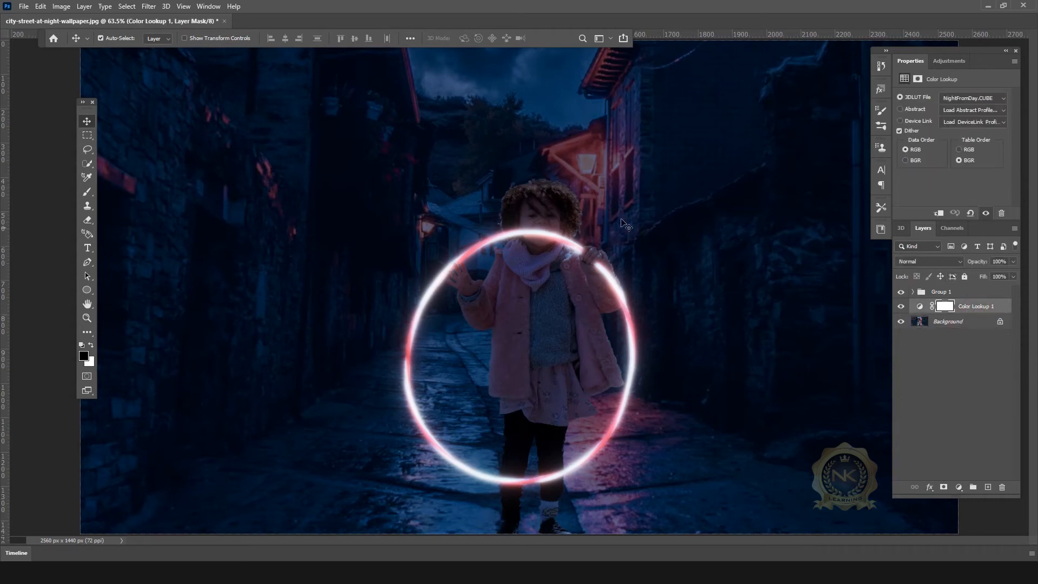
pyautogui.scroll(3, 622, 223)
pyautogui.scroll(-1, 529, 231)
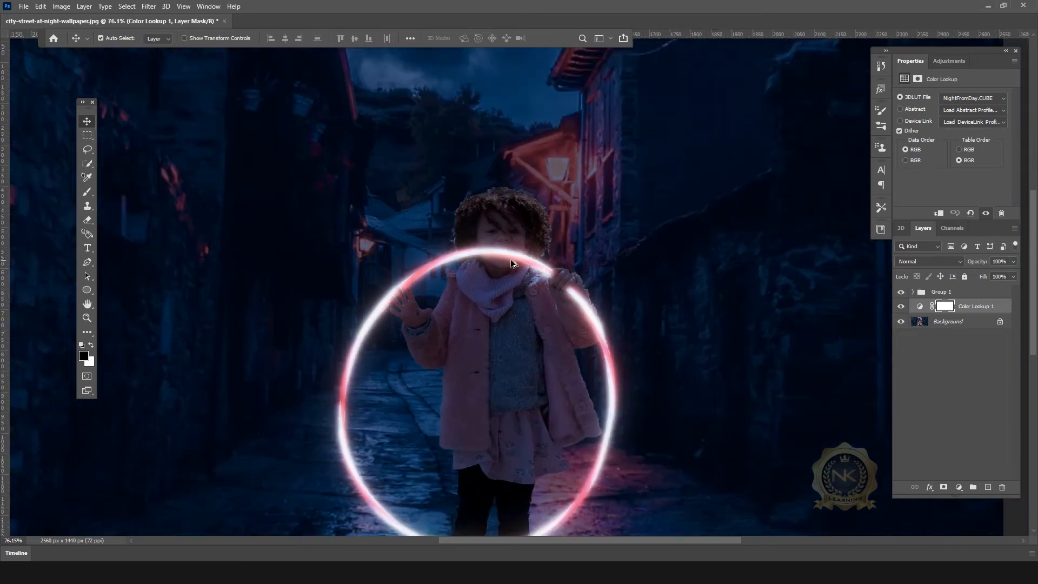
pyautogui.click(86, 192)
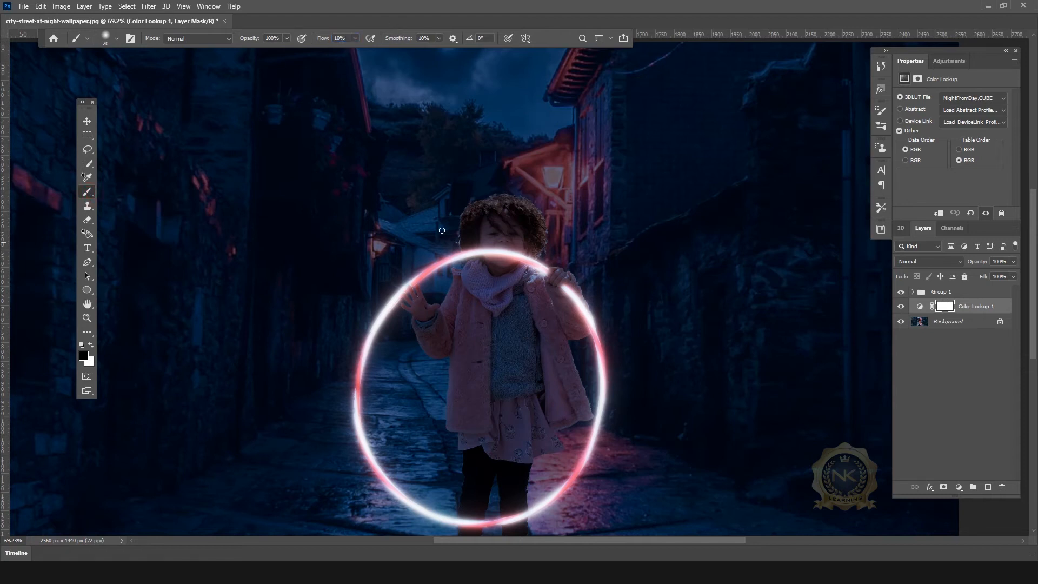
pyautogui.scroll(2, 495, 231)
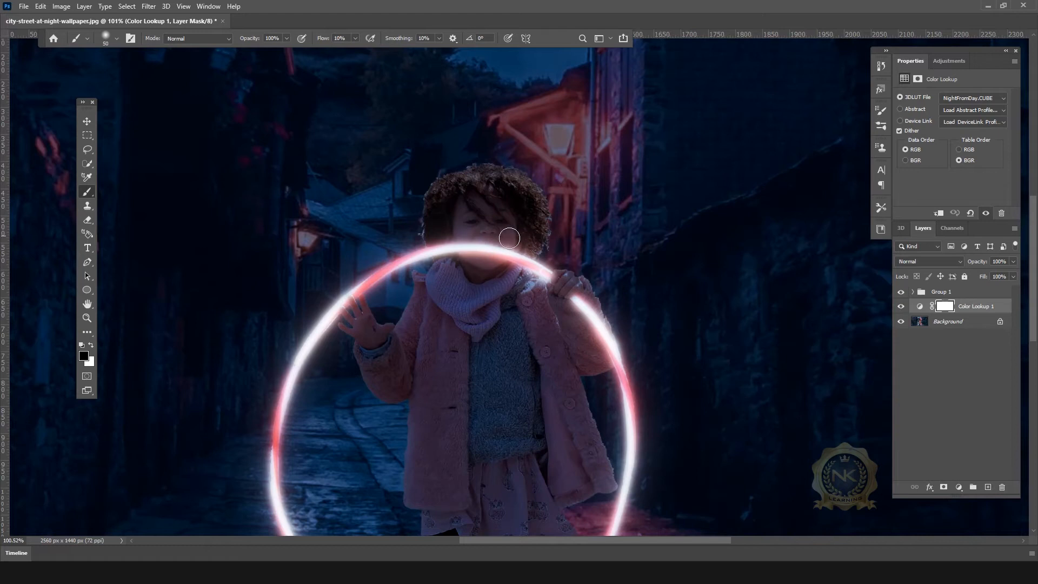
pyautogui.click(86, 358)
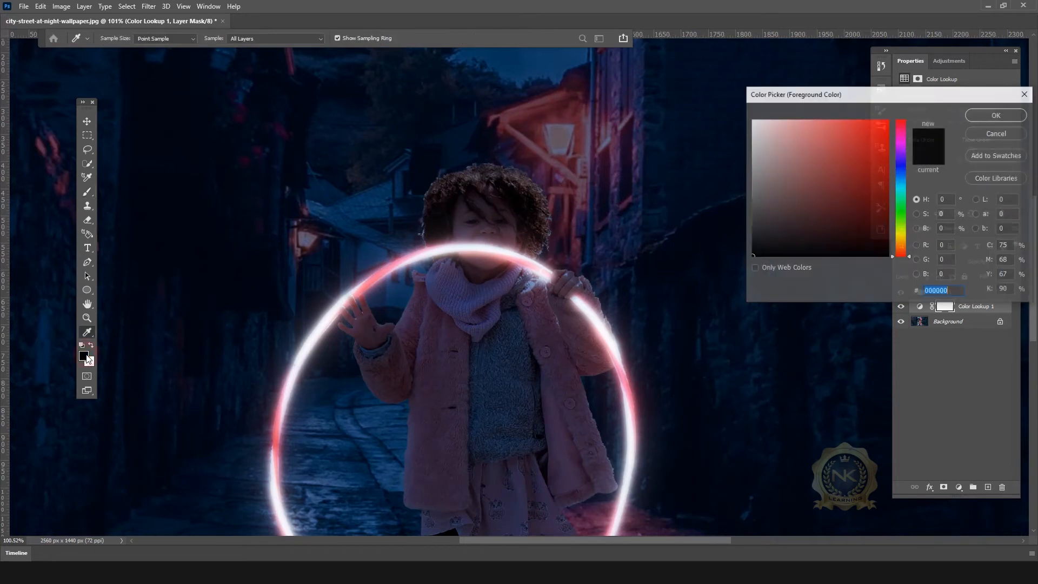
pyautogui.click(1002, 104)
pyautogui.moveTo(468, 233)
pyautogui.mouseDown()
pyautogui.moveTo(503, 236)
pyautogui.moveTo(452, 239)
pyautogui.moveTo(521, 247)
pyautogui.moveTo(489, 239)
pyautogui.moveTo(550, 259)
pyautogui.moveTo(577, 286)
pyautogui.moveTo(540, 286)
pyautogui.moveTo(557, 299)
pyautogui.moveTo(516, 273)
pyautogui.moveTo(449, 262)
pyautogui.moveTo(537, 270)
pyautogui.moveTo(462, 256)
pyautogui.moveTo(522, 275)
pyautogui.moveTo(432, 266)
pyautogui.moveTo(465, 261)
pyautogui.moveTo(434, 255)
pyautogui.moveTo(392, 273)
pyautogui.moveTo(408, 243)
pyautogui.moveTo(463, 235)
pyautogui.moveTo(427, 239)
pyautogui.moveTo(438, 244)
pyautogui.moveTo(416, 246)
pyautogui.moveTo(459, 246)
pyautogui.moveTo(387, 265)
pyautogui.moveTo(445, 247)
pyautogui.moveTo(354, 309)
pyautogui.mouseUp()
# Enlarge the brush to 100 px and mask the darkening off both hands, the sleeve at the hoop and the neckline
pyautogui.press(']')
pyautogui.press(']')
pyautogui.press(']')
pyautogui.press(']')
pyautogui.press(']')
pyautogui.moveTo(560, 290); pyautogui.dragTo(573, 290)
pyautogui.moveTo(621, 372)
pyautogui.mouseDown()
pyautogui.moveTo(605, 328)
pyautogui.moveTo(601, 343)
pyautogui.moveTo(596, 323)
pyautogui.moveTo(604, 370)
pyautogui.moveTo(593, 308)
pyautogui.moveTo(610, 336)
pyautogui.moveTo(575, 326)
pyautogui.mouseUp()
pyautogui.moveTo(363, 335)
pyautogui.mouseDown()
pyautogui.moveTo(338, 303)
pyautogui.moveTo(370, 325)
pyautogui.moveTo(414, 270)
pyautogui.moveTo(424, 281)
pyautogui.moveTo(417, 262)
pyautogui.moveTo(441, 241)
pyautogui.moveTo(393, 252)
pyautogui.moveTo(574, 238)
pyautogui.moveTo(412, 225)
pyautogui.moveTo(459, 276)
pyautogui.mouseUp()
pyautogui.scroll(-4, 458, 286)
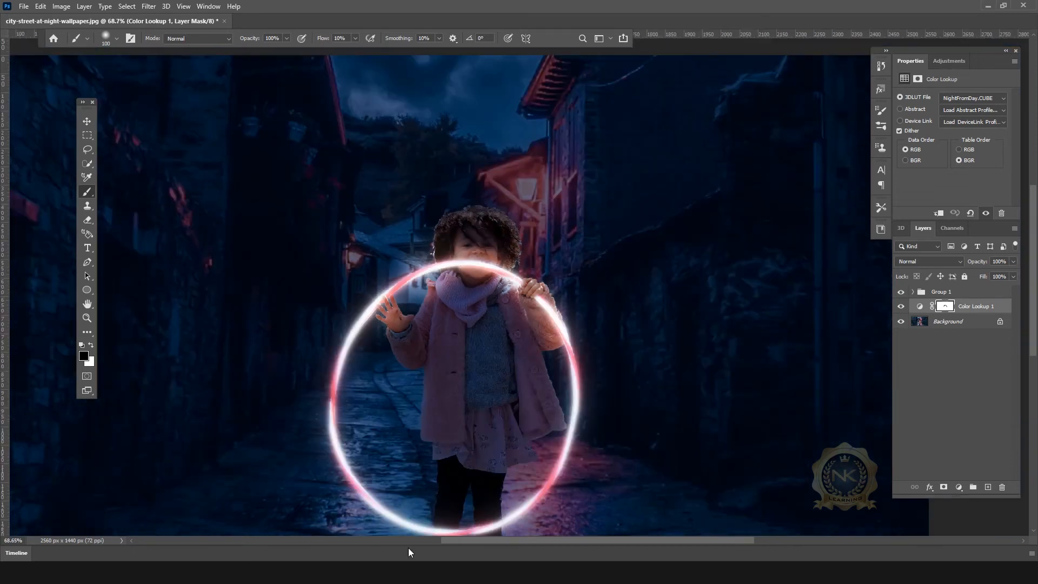
# Paint black on the Color Lookup mask over the legs, coat edge and skirt hem near the hoop's lower half
pyautogui.scroll(-1, 460, 475)
pyautogui.scroll(6, 542, 513)
pyautogui.moveTo(529, 453)
pyautogui.mouseDown()
pyautogui.moveTo(524, 445)
pyautogui.moveTo(563, 431)
pyautogui.moveTo(472, 424)
pyautogui.moveTo(573, 458)
pyautogui.moveTo(420, 473)
pyautogui.moveTo(437, 432)
pyautogui.moveTo(579, 411)
pyautogui.mouseUp()
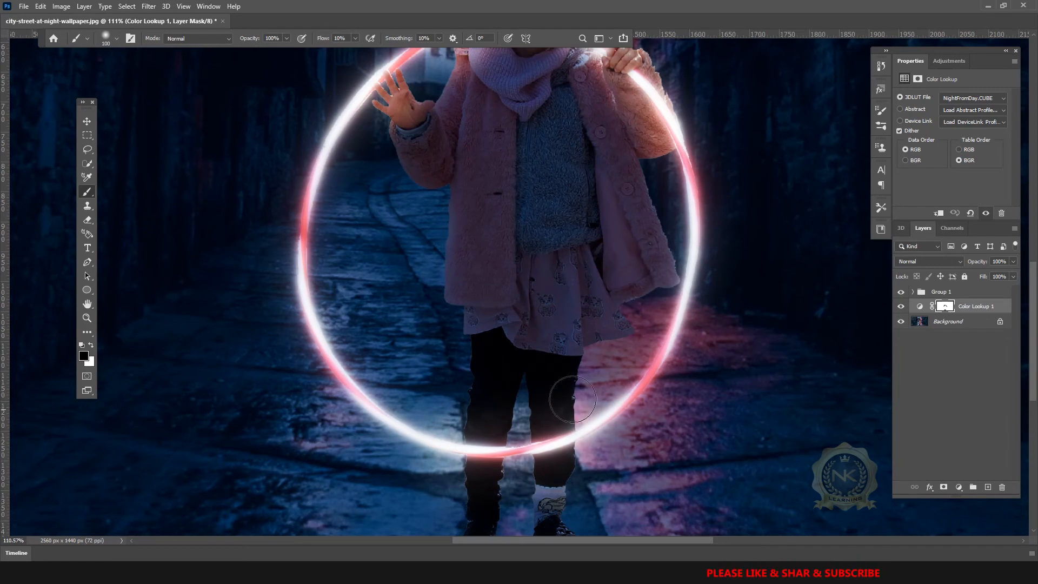
pyautogui.scroll(-3, 623, 408)
pyautogui.moveTo(675, 351)
pyautogui.mouseDown()
pyautogui.moveTo(666, 314)
pyautogui.moveTo(651, 346)
pyautogui.moveTo(663, 221)
pyautogui.moveTo(649, 234)
pyautogui.moveTo(655, 321)
pyautogui.moveTo(651, 257)
pyautogui.mouseUp()
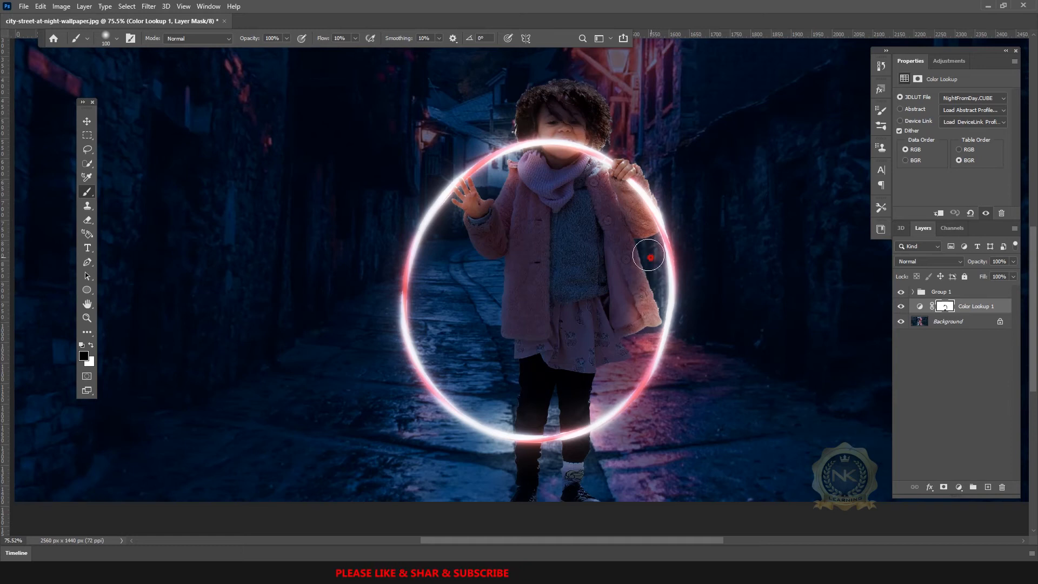
pyautogui.moveTo(612, 353); pyautogui.dragTo(615, 372)
pyautogui.moveTo(545, 380); pyautogui.dragTo(537, 371)
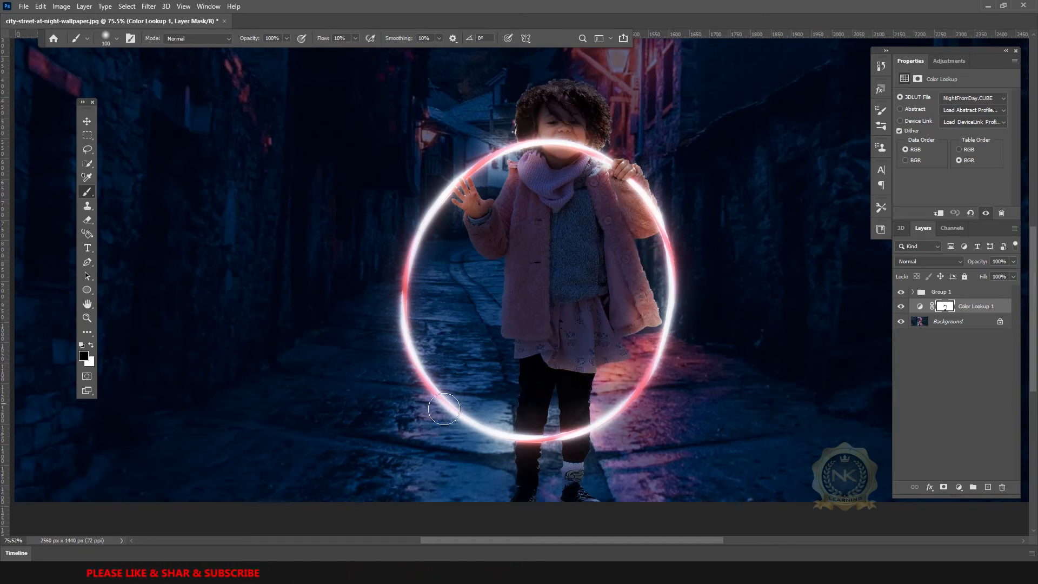
pyautogui.scroll(-2, 615, 390)
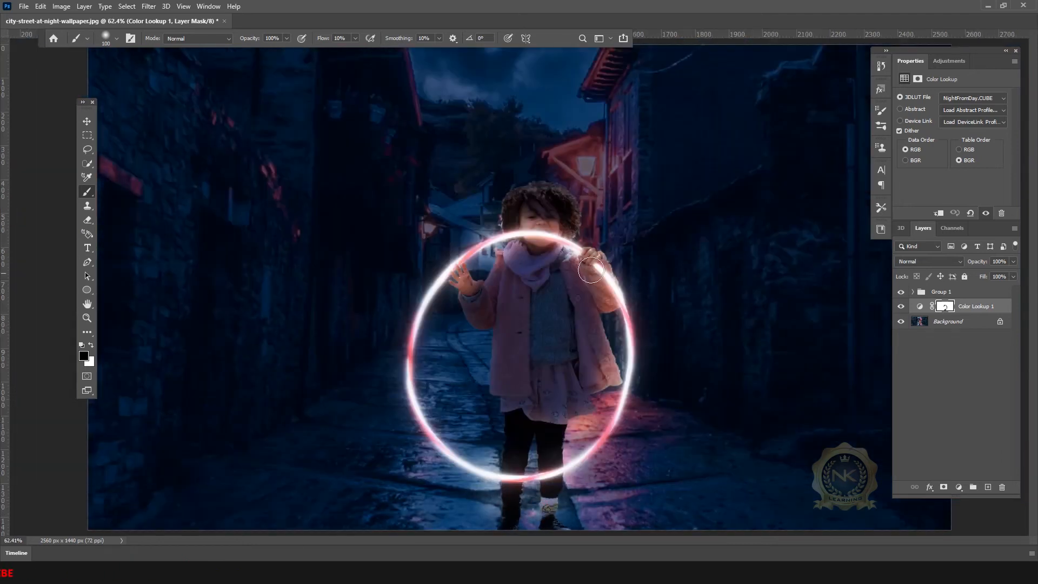
# Brighten the child's hair, face and hands through the mask, undo the last stroke, and paint black across the lower legs
pyautogui.moveTo(472, 286)
pyautogui.mouseDown()
pyautogui.moveTo(489, 269)
pyautogui.moveTo(576, 274)
pyautogui.moveTo(503, 249)
pyautogui.moveTo(575, 233)
pyautogui.mouseUp()
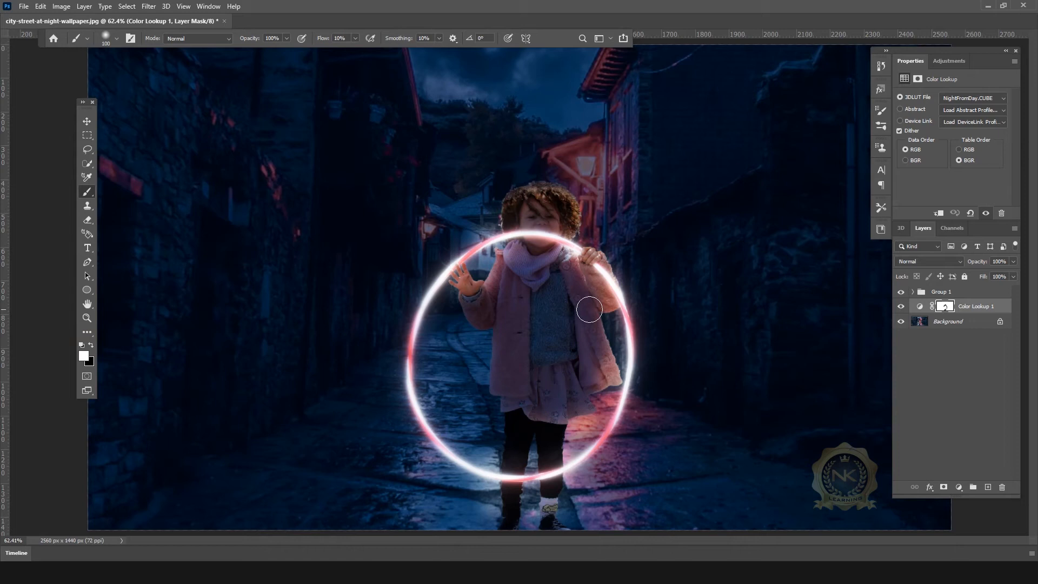
pyautogui.hotkey('ctrl', 'z')
pyautogui.click(91, 346)
pyautogui.moveTo(558, 488); pyautogui.dragTo(488, 478)
pyautogui.scroll(-2, 557, 448)
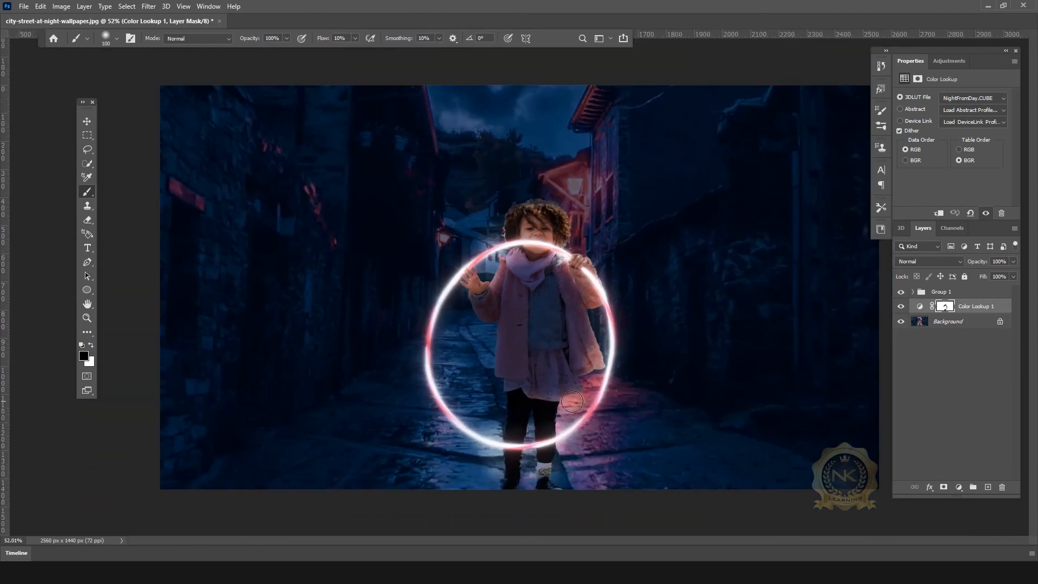
# Hide the interface panels, paint black on the mask around the scarf and shoulders to brighten them, and restore the panels
pyautogui.press('Tab')
pyautogui.scroll(5, 570, 389)
pyautogui.scroll(-1, 575, 381)
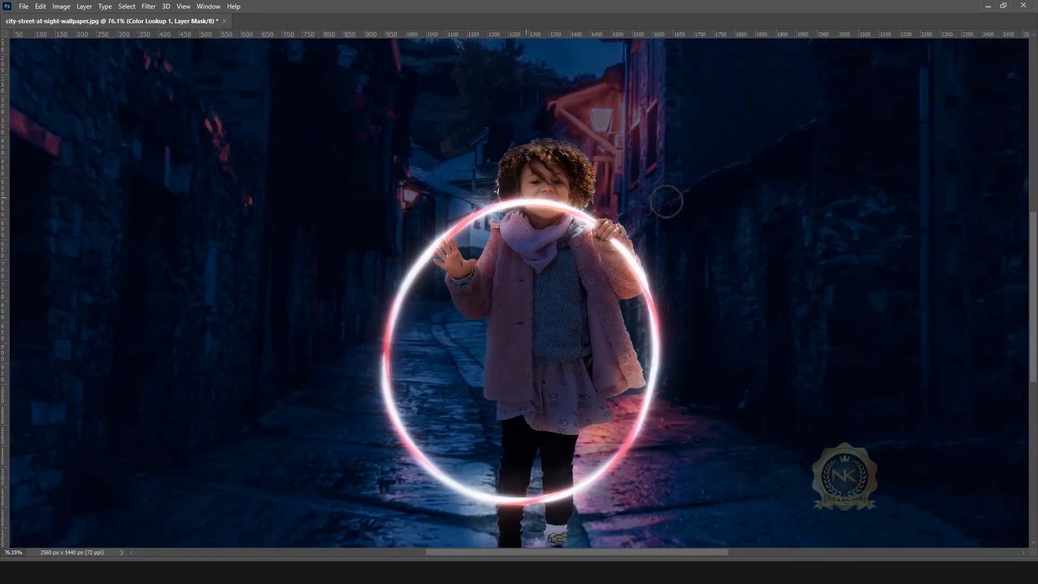
pyautogui.scroll(2, 671, 249)
pyautogui.moveTo(582, 224)
pyautogui.mouseDown()
pyautogui.moveTo(595, 251)
pyautogui.moveTo(579, 230)
pyautogui.mouseUp()
pyautogui.moveTo(498, 222)
pyautogui.mouseDown()
pyautogui.moveTo(546, 227)
pyautogui.moveTo(463, 248)
pyautogui.moveTo(472, 235)
pyautogui.mouseUp()
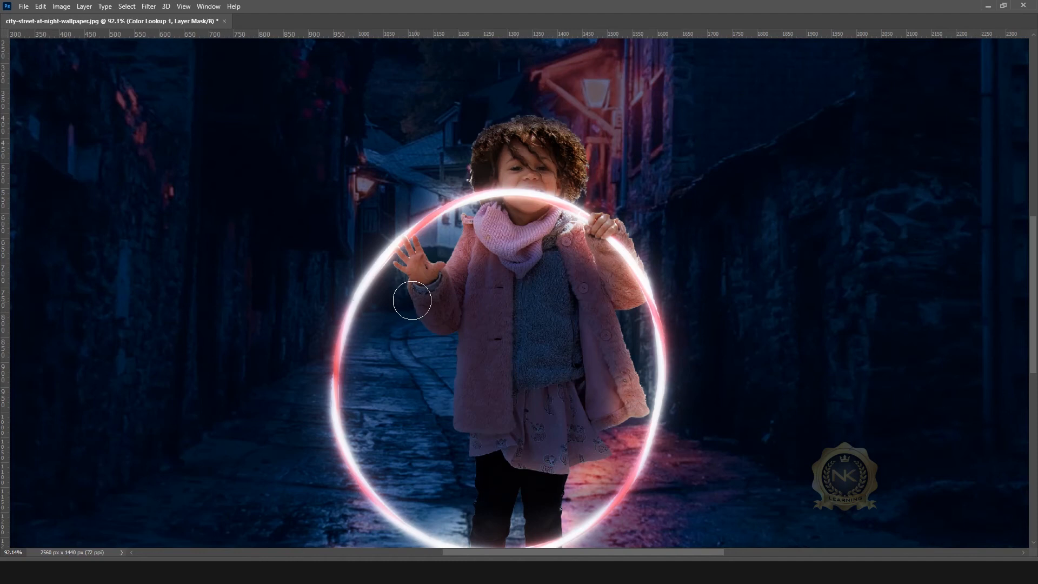
pyautogui.scroll(-3, 540, 330)
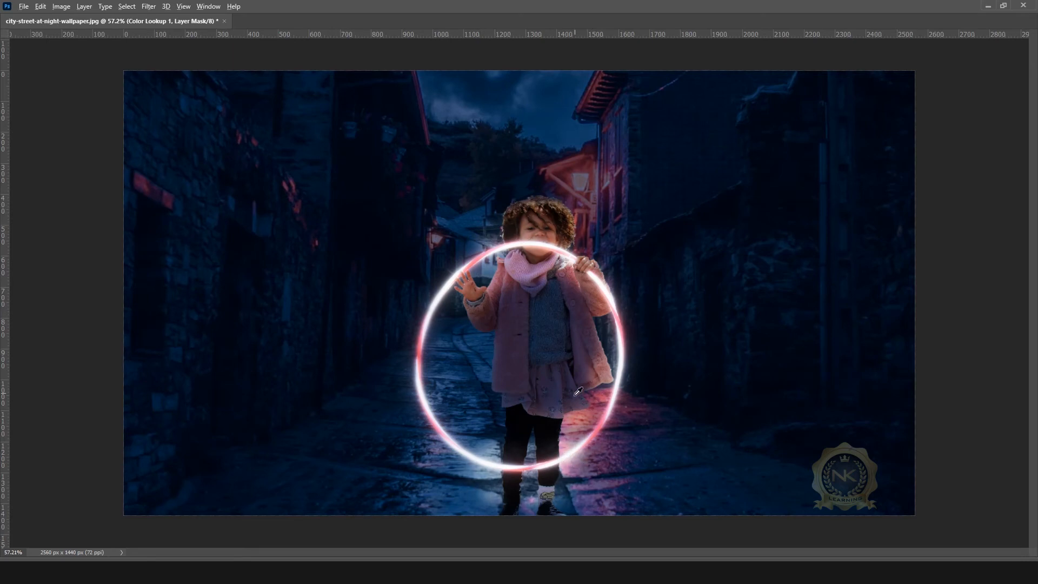
pyautogui.scroll(-1, 547, 382)
pyautogui.press('Tab')
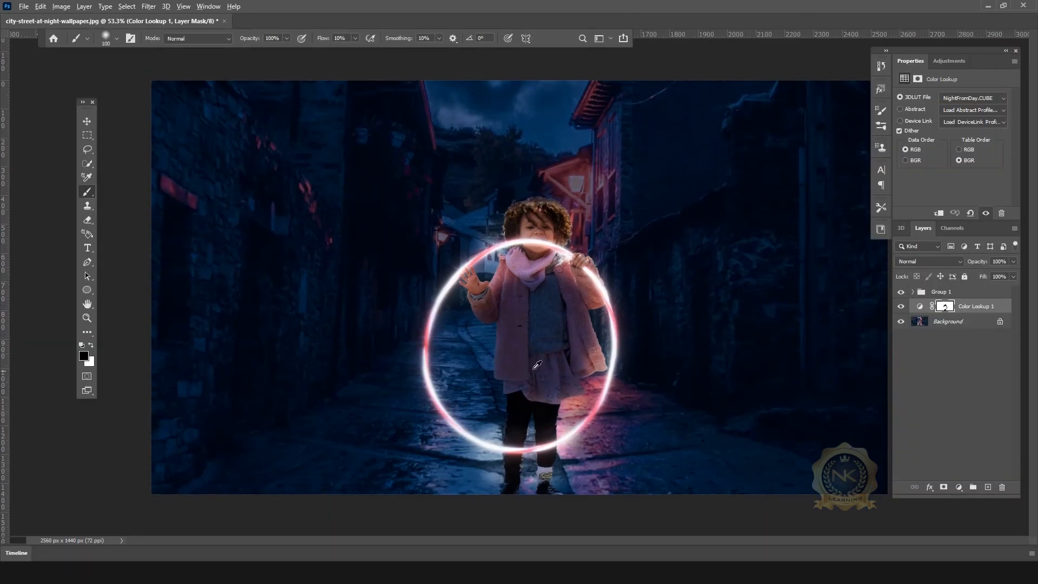
# Examine the darkened composite and the hoop's light on the child at different zoom levels with the interface panels hidden
pyautogui.scroll(2, 537, 365)
pyautogui.click(87, 120)
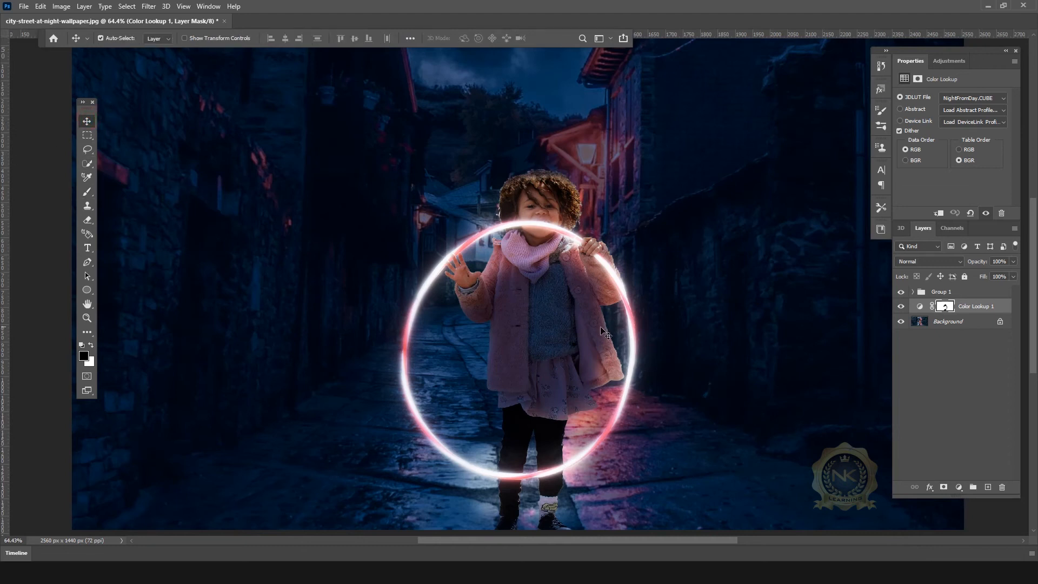
pyautogui.press('Tab')
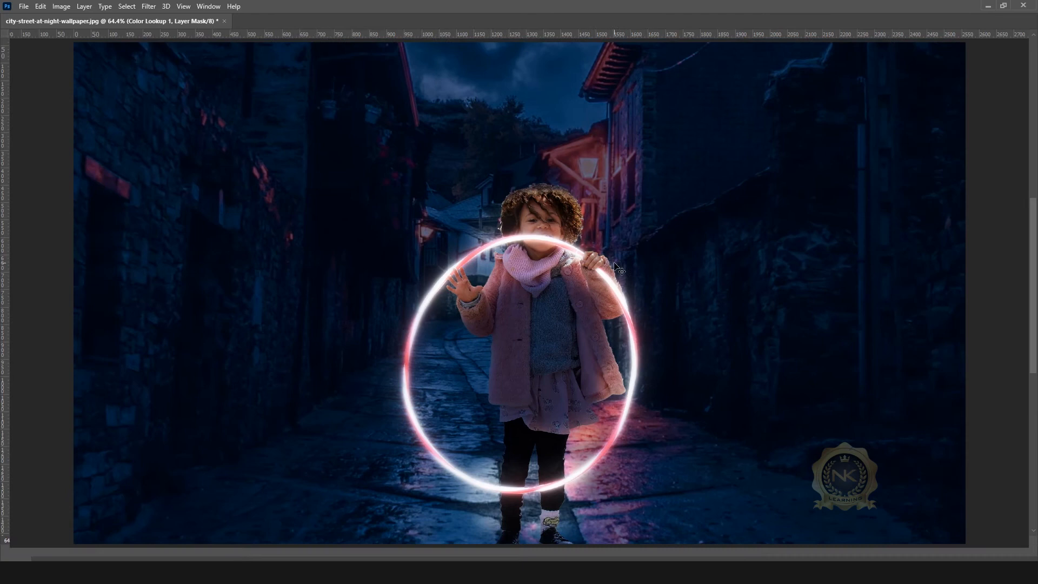
pyautogui.press('Tab')
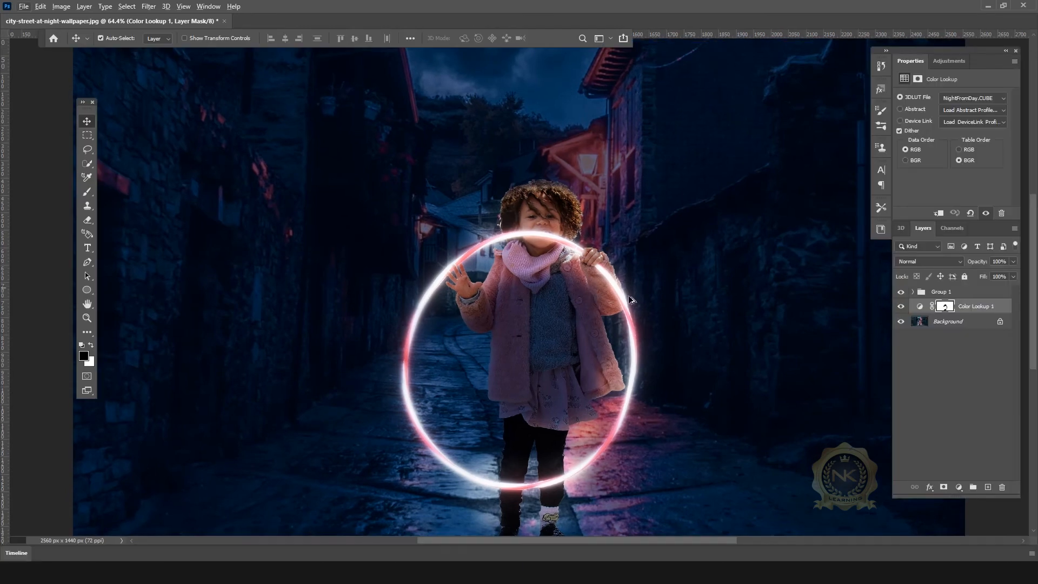
pyautogui.scroll(-2, 629, 295)
pyautogui.press('Tab')
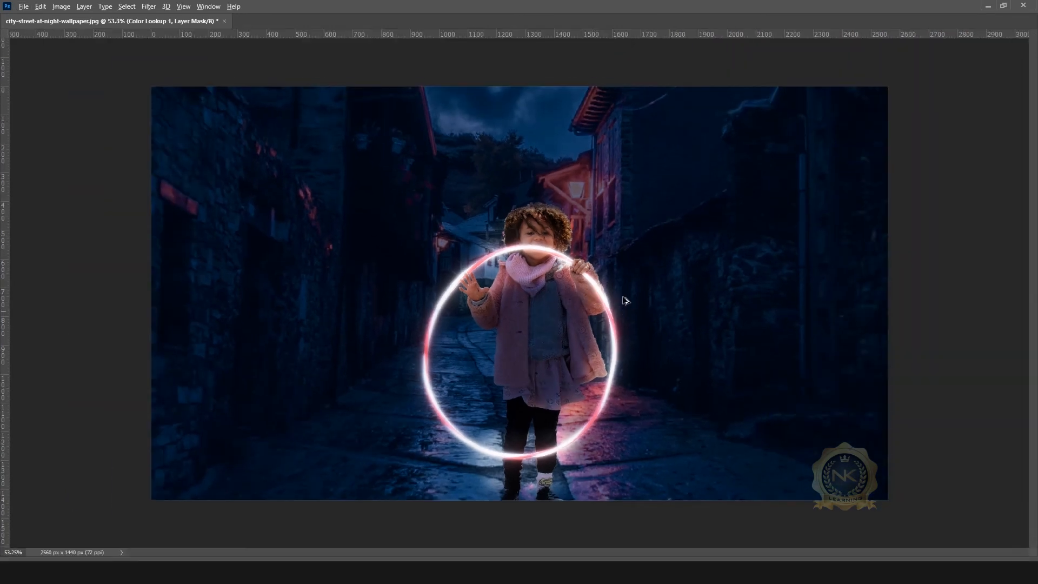
pyautogui.scroll(3, 594, 292)
pyautogui.scroll(-2, 601, 281)
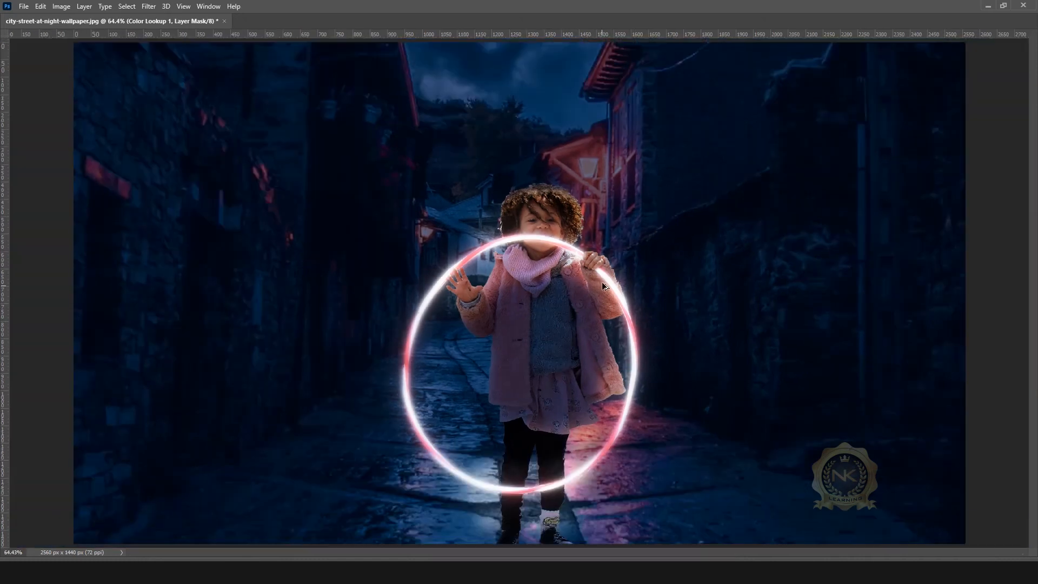
pyautogui.press('Tab')
pyautogui.scroll(-1, 601, 284)
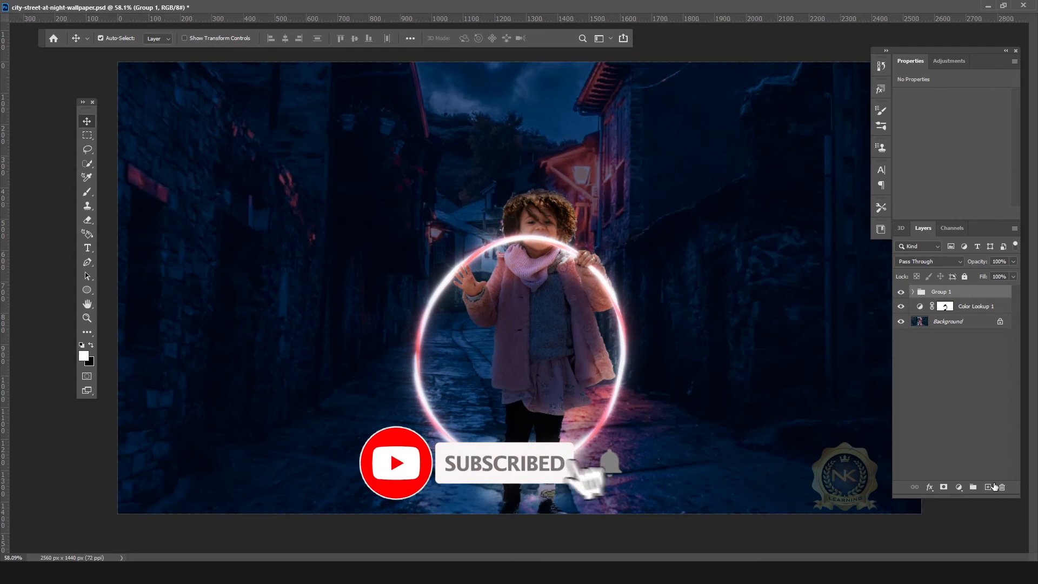
# Create a layer above the hoop group with a Linear Dodge (Add) Outer Glow: 100% opacity, color f90656, size 100 px, range 50%
pyautogui.click(989, 487)
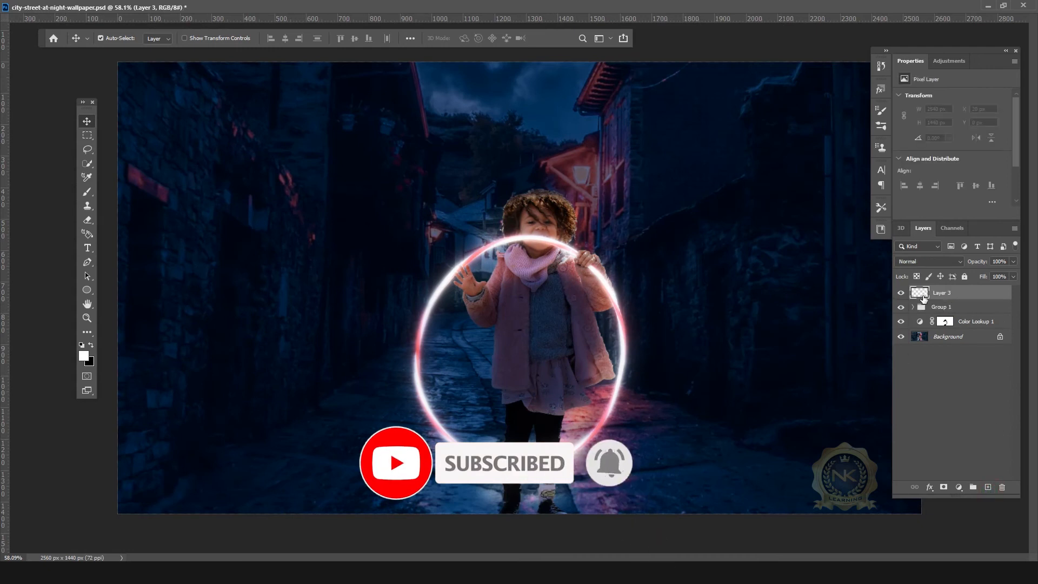
pyautogui.rightClick(959, 300)
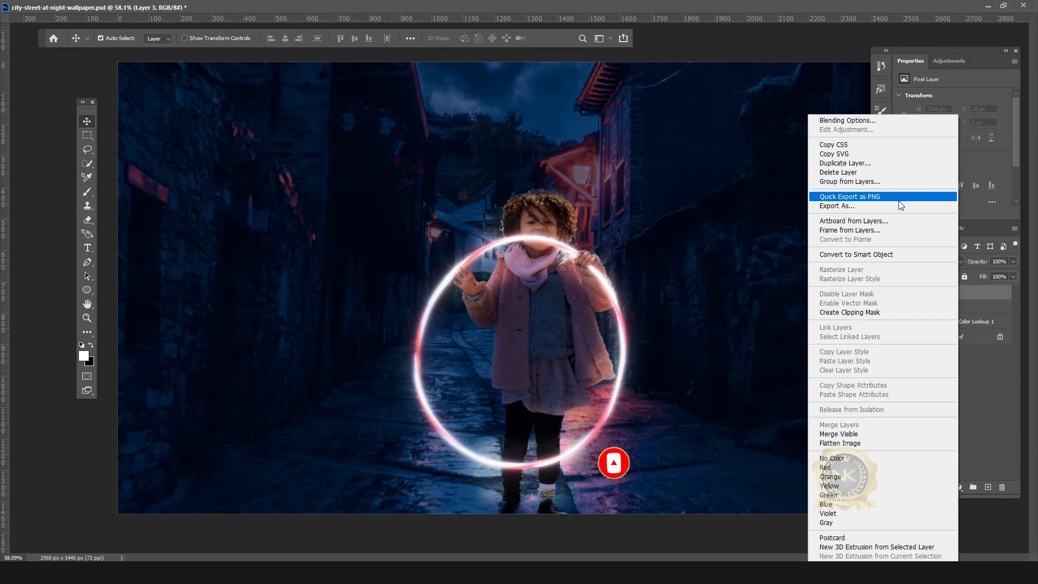
pyautogui.click(832, 120)
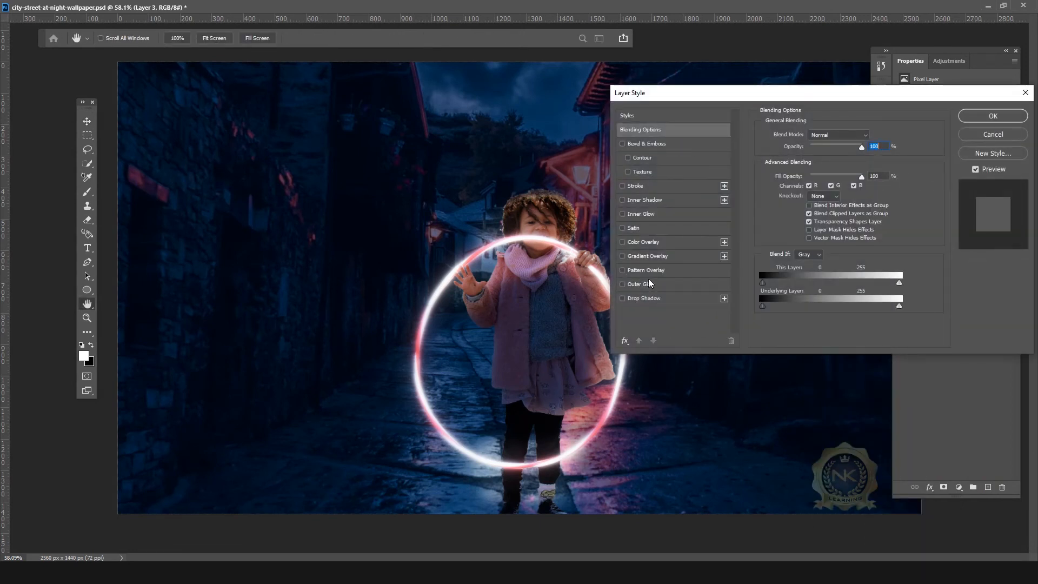
pyautogui.click(656, 286)
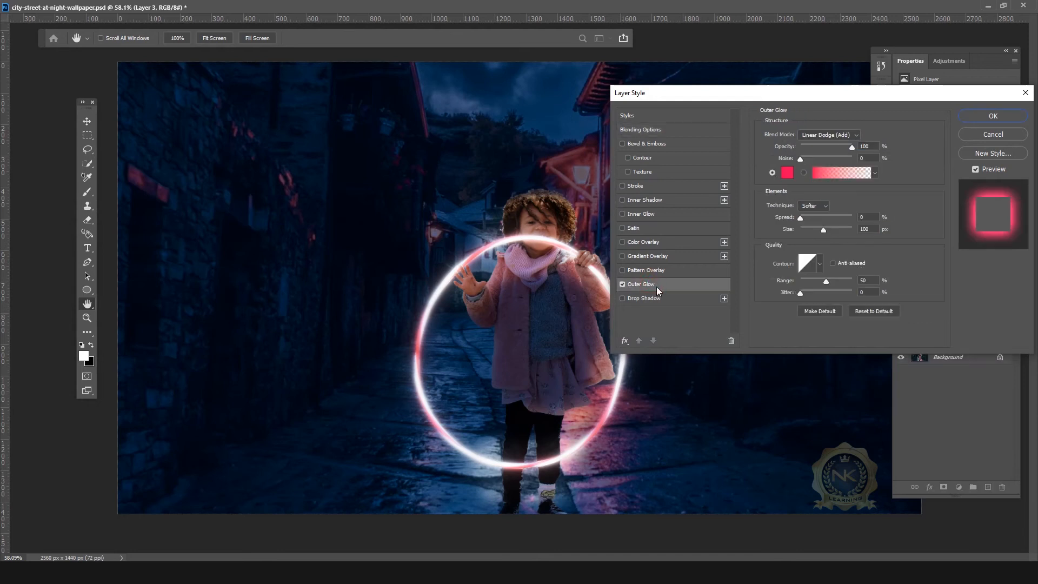
pyautogui.click(855, 147)
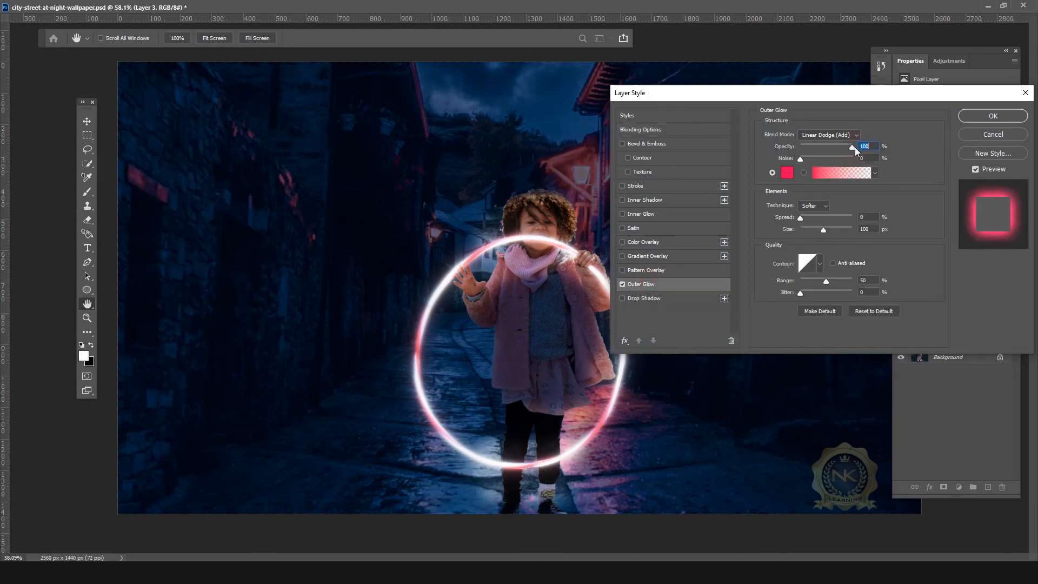
pyautogui.click(788, 173)
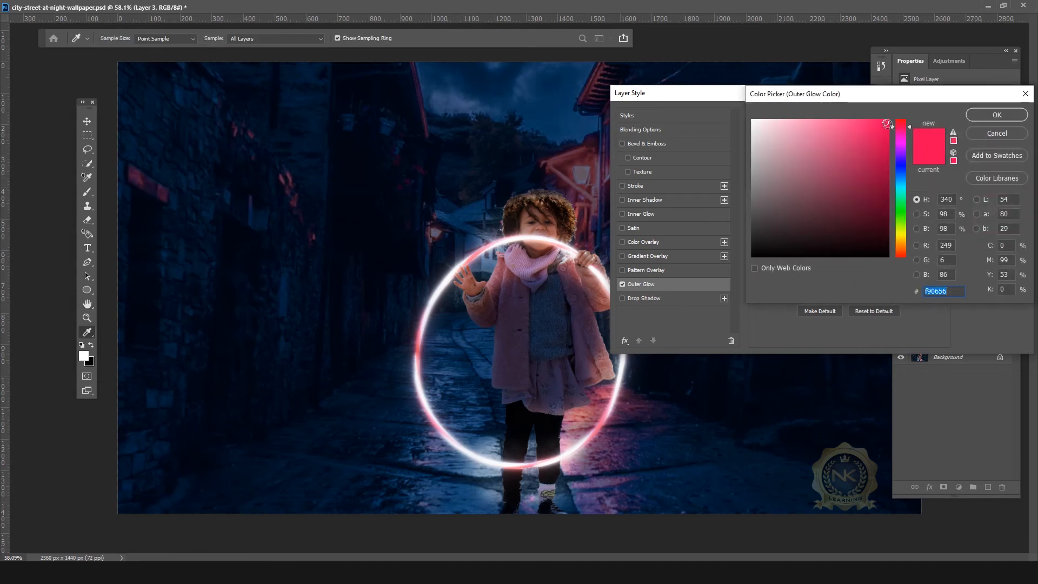
pyautogui.click(987, 118)
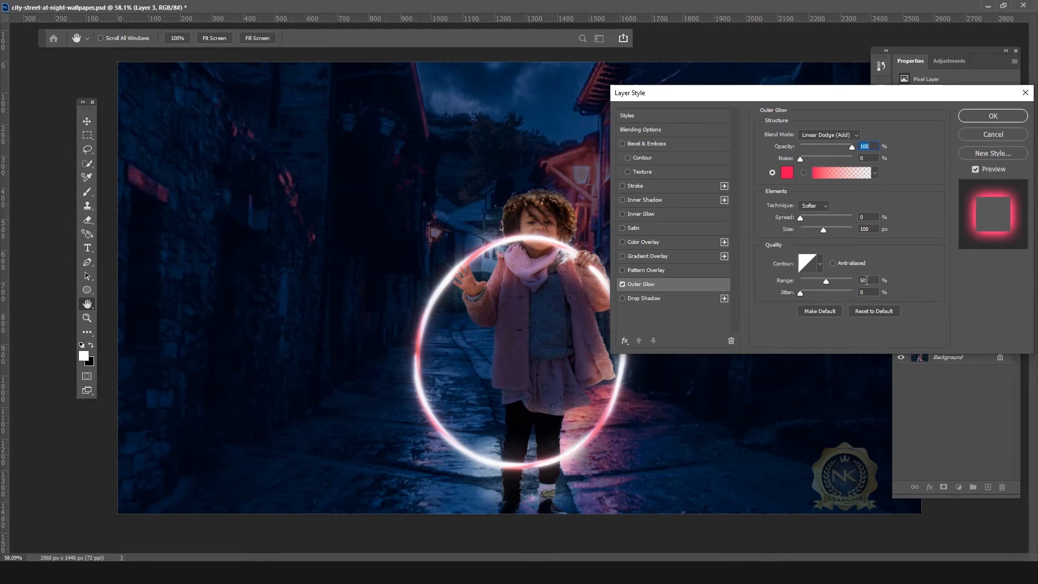
pyautogui.click(985, 118)
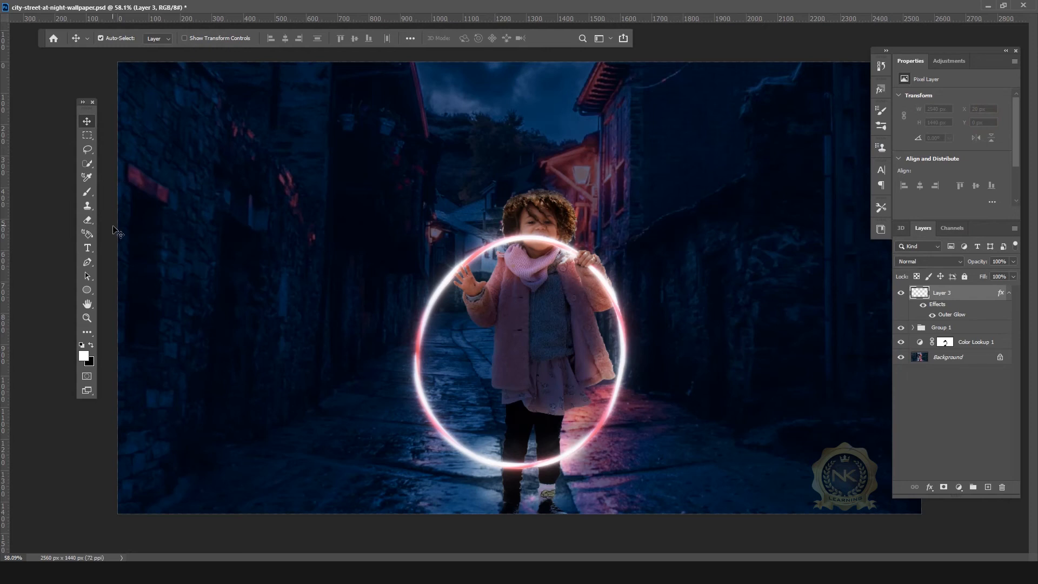
# Set the brush size to 10 px and paint a straight white vertical line down the pipe on the right-hand building
pyautogui.click(88, 192)
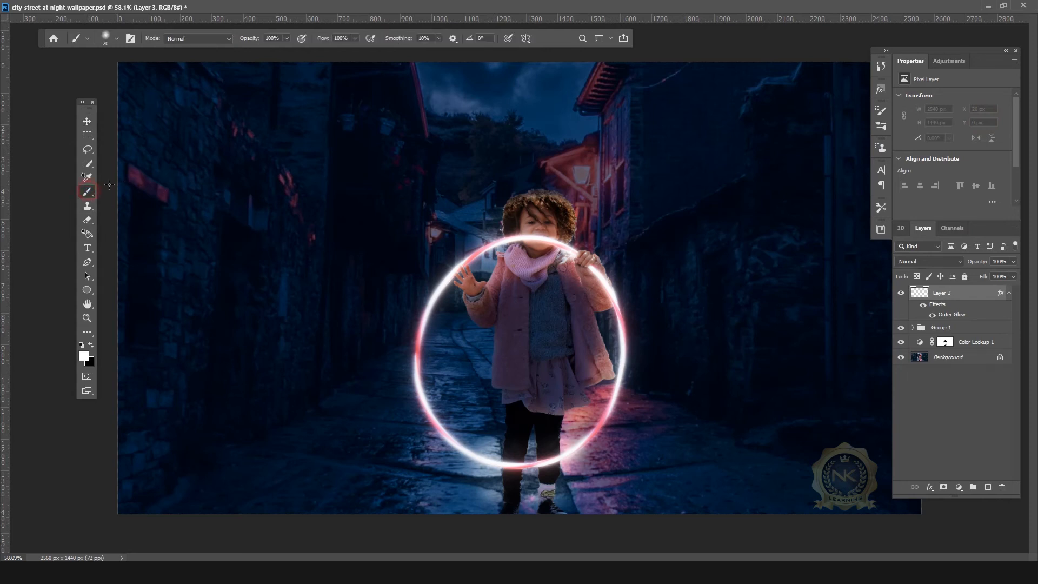
pyautogui.click(114, 39)
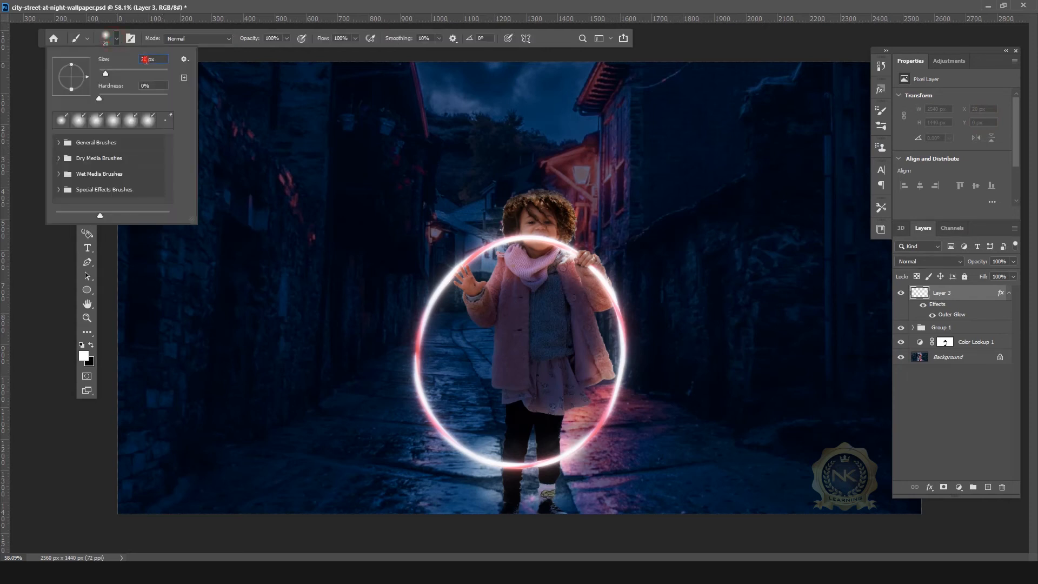
pyautogui.write('10')
pyautogui.press('Return')
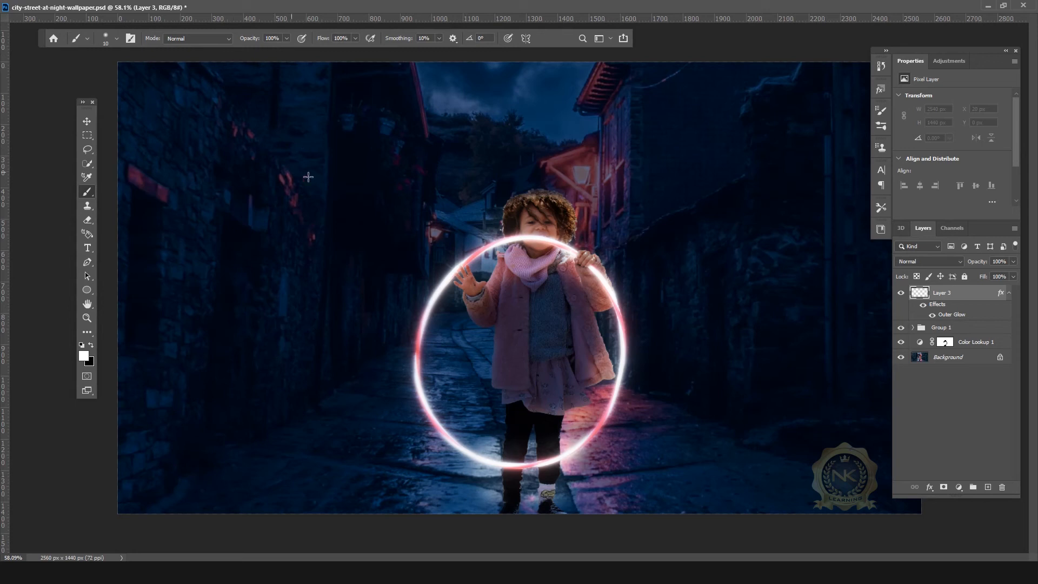
pyautogui.scroll(-2, 616, 282)
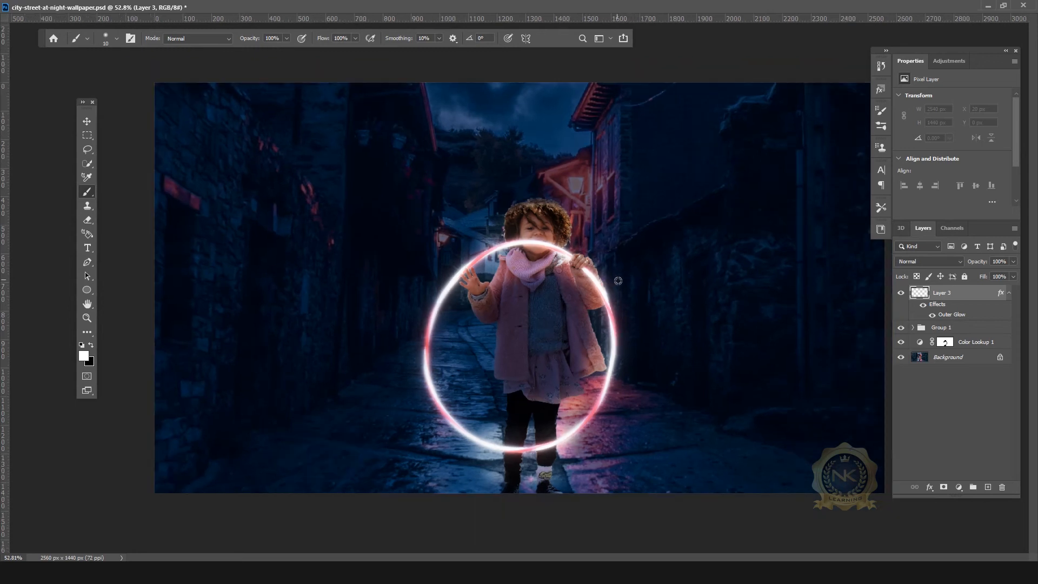
pyautogui.click(779, 102)
pyautogui.moveTo(779, 102)
pyautogui.mouseDown()
pyautogui.moveTo(793, 291)
pyautogui.moveTo(780, 322)
pyautogui.moveTo(781, 390)
pyautogui.mouseUp()
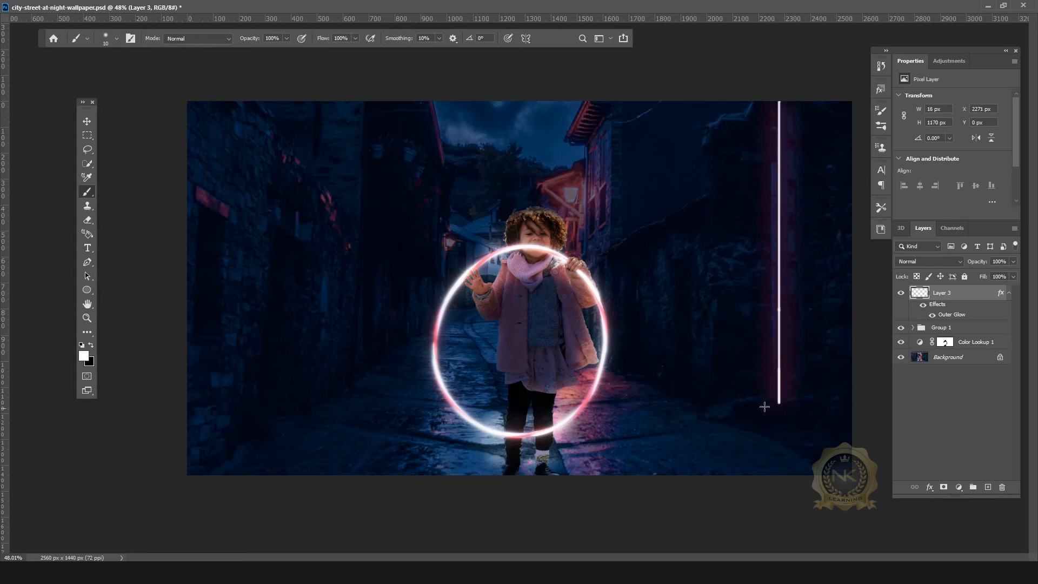
# Trace the right-hand building's upper wall edges and the distant rooflines behind the child with white brush lines
pyautogui.keyDown('shift'); pyautogui.click(622, 103); pyautogui.keyUp('shift')
pyautogui.hotkey('ctrl', 'z')
pyautogui.moveTo(622, 103)
pyautogui.mouseDown()
pyautogui.moveTo(622, 237)
pyautogui.moveTo(707, 197)
pyautogui.moveTo(705, 125)
pyautogui.moveTo(739, 114)
pyautogui.mouseUp()
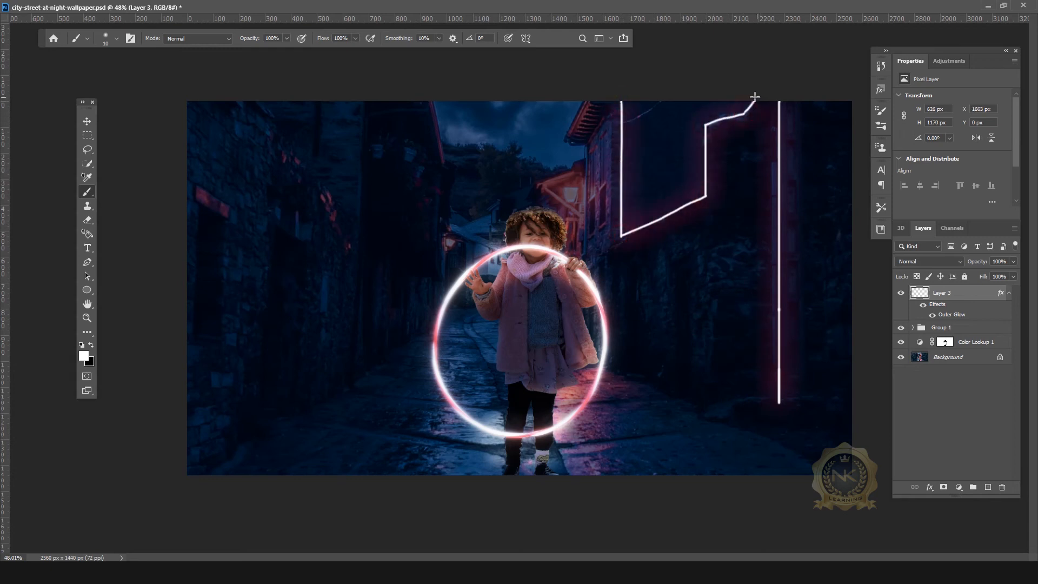
pyautogui.moveTo(584, 100); pyautogui.dragTo(572, 126)
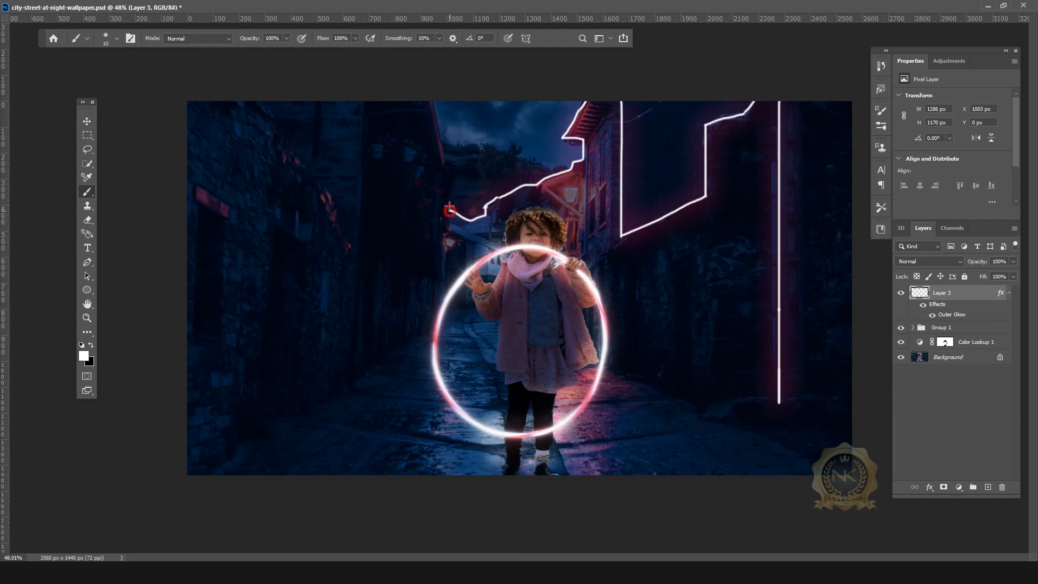
# Trace the outline of the tall building on the left side of the street in white
pyautogui.moveTo(449, 190)
pyautogui.mouseDown()
pyautogui.moveTo(452, 162)
pyautogui.moveTo(429, 101)
pyautogui.moveTo(364, 102)
pyautogui.moveTo(359, 121)
pyautogui.moveTo(363, 102)
pyautogui.moveTo(342, 370)
pyautogui.moveTo(419, 352)
pyautogui.moveTo(254, 440)
pyautogui.mouseUp()
pyautogui.press('Tab')
pyautogui.press('Tab')
pyautogui.hotkey('ctrl', 'z')
# Paint white lines along both edges of the street and extend the right-hand pipe line down to the street edge
pyautogui.moveTo(432, 325); pyautogui.dragTo(221, 477)
pyautogui.moveTo(613, 367)
pyautogui.mouseDown()
pyautogui.moveTo(780, 476)
pyautogui.moveTo(777, 444)
pyautogui.moveTo(844, 476)
pyautogui.mouseUp()
pyautogui.hotkey('ctrl', 'z')
pyautogui.moveTo(779, 401); pyautogui.dragTo(778, 446)
pyautogui.hotkey('ctrl', 'z')
pyautogui.moveTo(779, 402); pyautogui.dragTo(777, 446)
# Outline the window and the doorway on the left stone wall with white brush lines
pyautogui.moveTo(196, 206); pyautogui.dragTo(197, 343)
pyautogui.moveTo(222, 219); pyautogui.dragTo(222, 343)
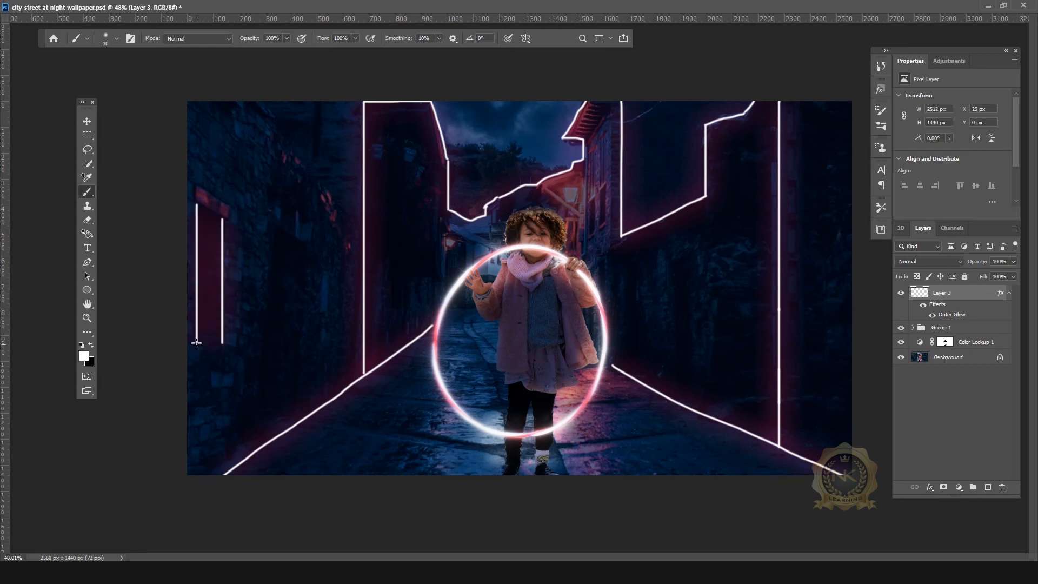
pyautogui.moveTo(221, 218); pyautogui.dragTo(197, 204)
pyautogui.moveTo(270, 231); pyautogui.dragTo(269, 439)
pyautogui.moveTo(297, 244); pyautogui.dragTo(297, 426)
pyautogui.hotkey('ctrl', 'z')
pyautogui.moveTo(297, 244); pyautogui.dragTo(297, 419)
pyautogui.moveTo(270, 231); pyautogui.dragTo(297, 243)
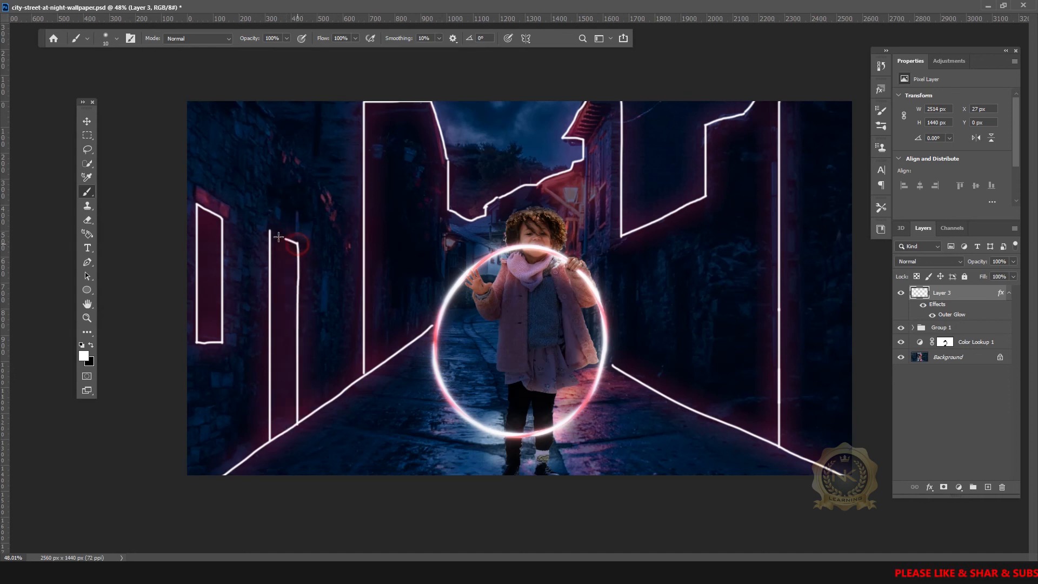
# Paint the inner edges of the tall left building and outline the two small windows beside the street lamp
pyautogui.moveTo(364, 189)
pyautogui.mouseDown()
pyautogui.moveTo(405, 190)
pyautogui.moveTo(431, 259)
pyautogui.mouseUp()
pyautogui.hotkey('ctrl', 'z')
pyautogui.moveTo(403, 190)
pyautogui.mouseDown()
pyautogui.moveTo(434, 244)
pyautogui.moveTo(443, 157)
pyautogui.moveTo(435, 244)
pyautogui.mouseUp()
pyautogui.hotkey('ctrl', 'z')
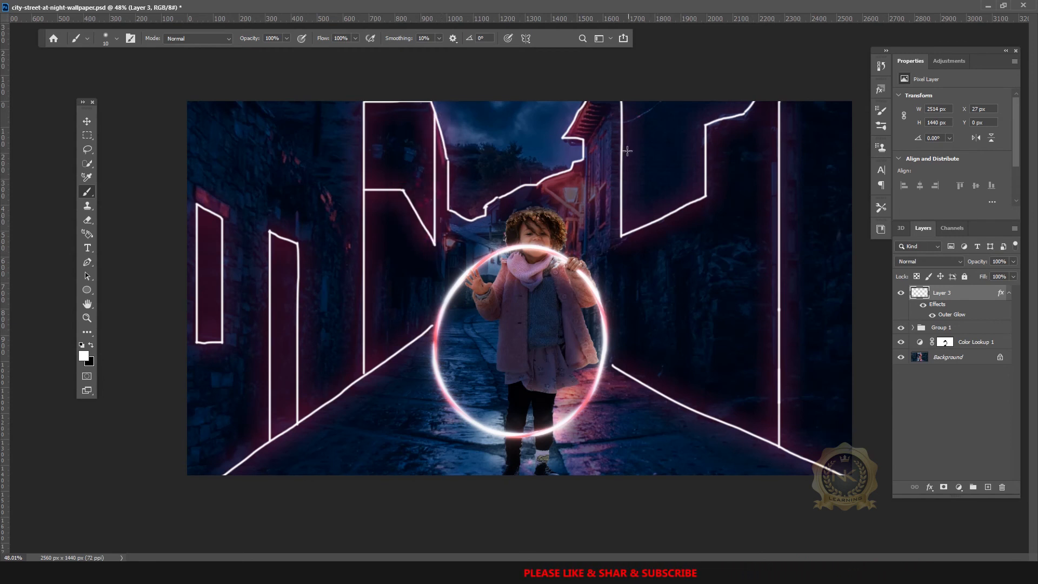
pyautogui.moveTo(593, 194)
pyautogui.mouseDown()
pyautogui.moveTo(597, 233)
pyautogui.moveTo(584, 237)
pyautogui.moveTo(599, 191)
pyautogui.moveTo(605, 222)
pyautogui.moveTo(599, 188)
pyautogui.mouseUp()
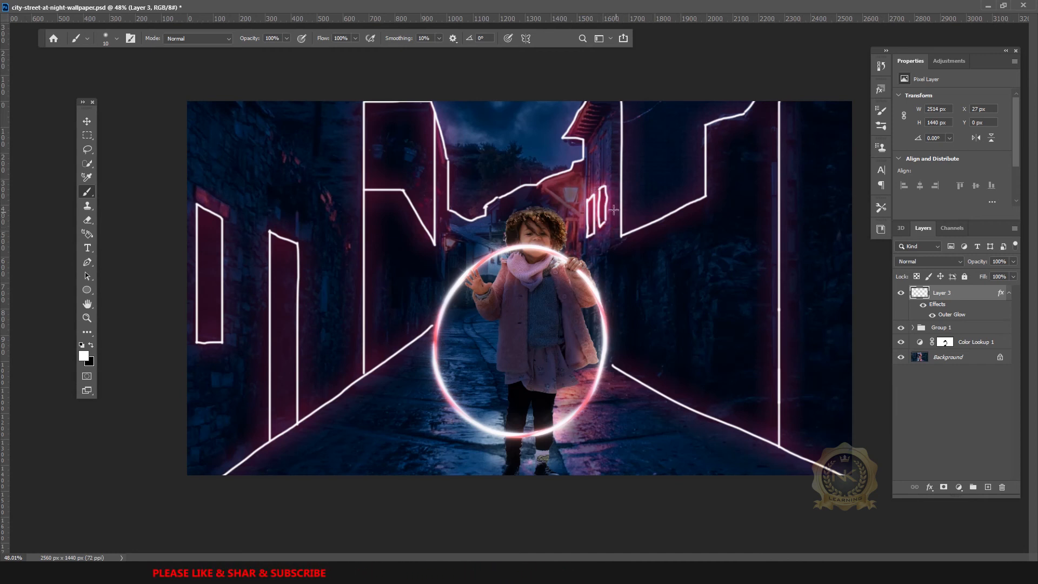
# Trace the sloping top edge of the left stone wall and the ridge of the distant hills in white
pyautogui.moveTo(243, 105)
pyautogui.mouseDown()
pyautogui.moveTo(278, 117)
pyautogui.moveTo(285, 146)
pyautogui.moveTo(325, 181)
pyautogui.moveTo(363, 247)
pyautogui.mouseUp()
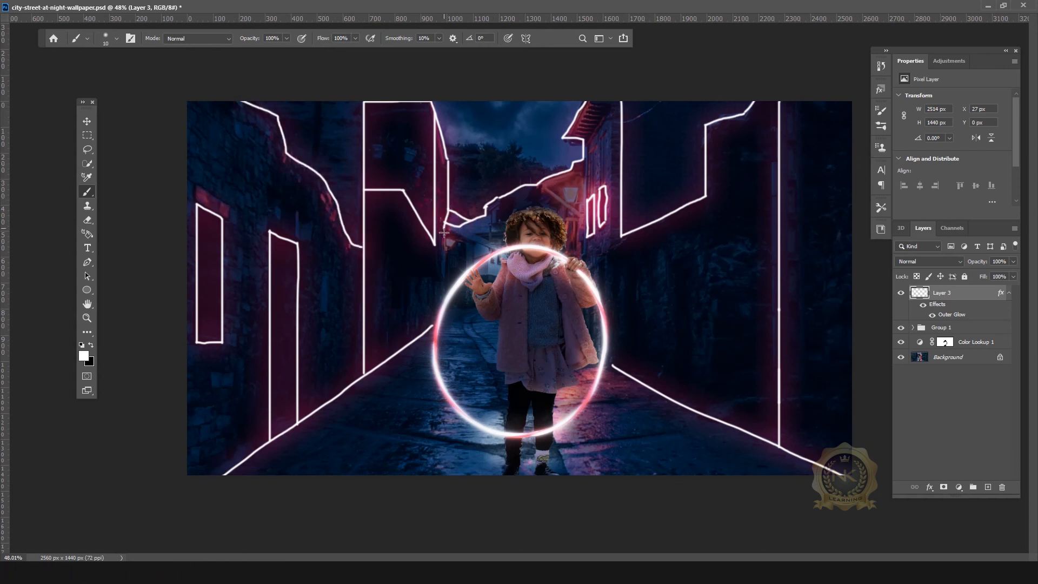
pyautogui.moveTo(440, 246); pyautogui.dragTo(444, 233)
pyautogui.moveTo(445, 144); pyautogui.dragTo(583, 160)
pyautogui.hotkey('ctrl', 'z')
# Paint the near corner and the curved vertical edge of the right-hand stone wall up to the roofline
pyautogui.moveTo(613, 365); pyautogui.dragTo(612, 250)
pyautogui.hotkey('ctrl', 'z')
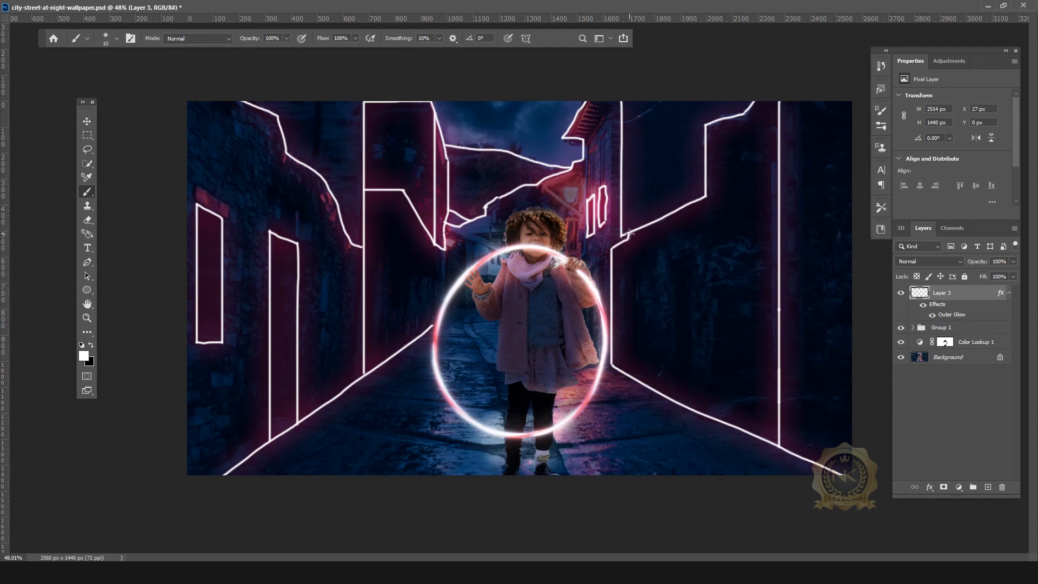
pyautogui.moveTo(695, 406)
pyautogui.mouseDown()
pyautogui.moveTo(720, 383)
pyautogui.moveTo(721, 211)
pyautogui.moveTo(708, 196)
pyautogui.moveTo(721, 201)
pyautogui.moveTo(721, 120)
pyautogui.mouseUp()
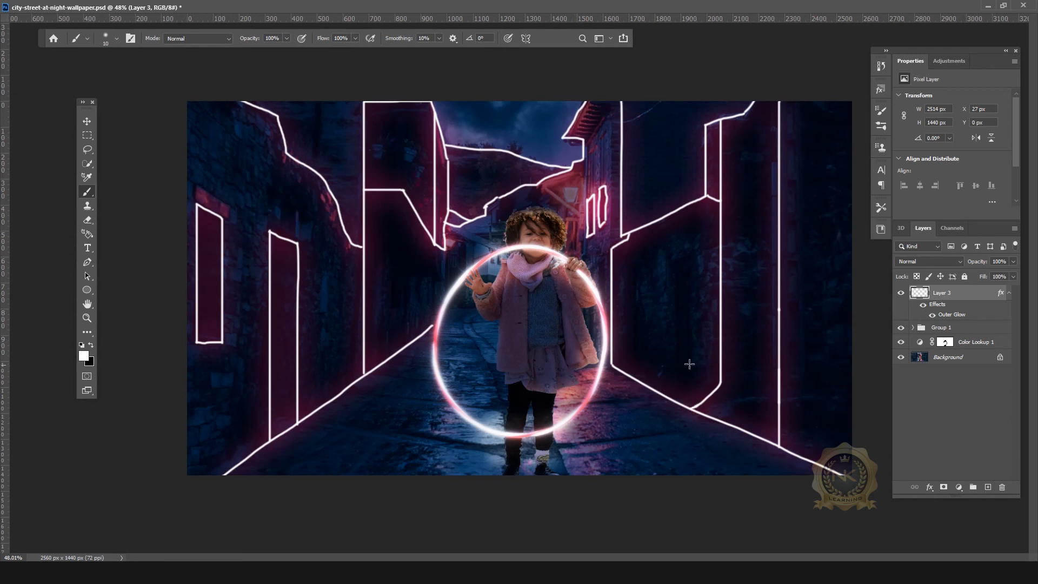
# Collapse the effects of Layer 3 and set its blend mode to Linear Dodge (Add)
pyautogui.press('v')
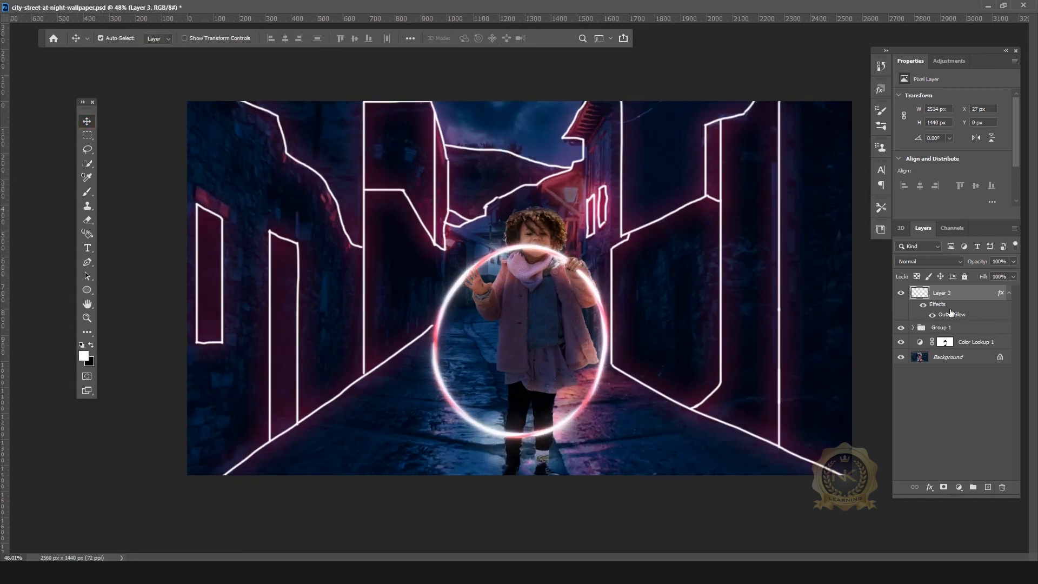
pyautogui.click(1009, 293)
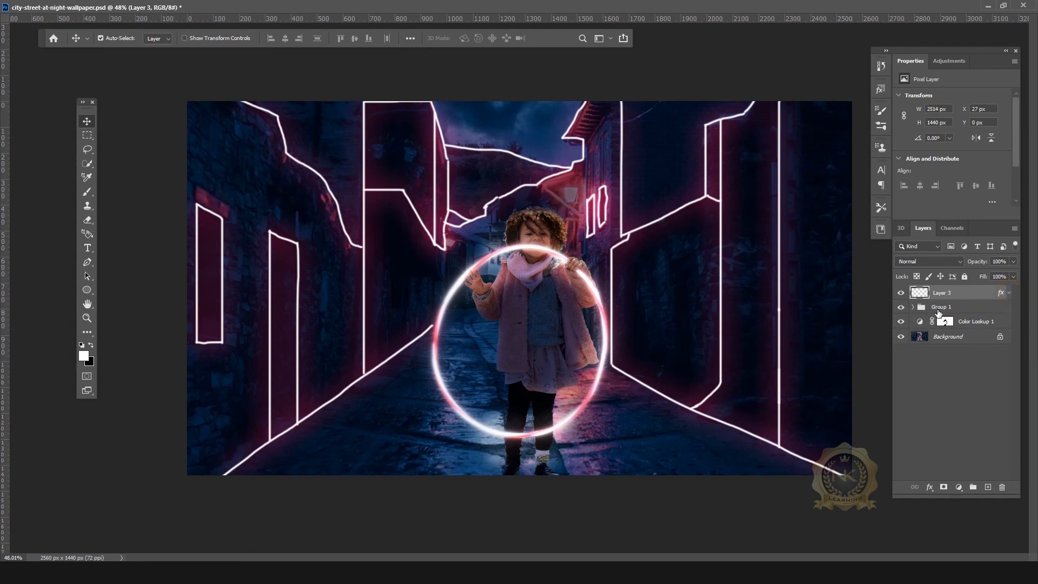
pyautogui.click(912, 260)
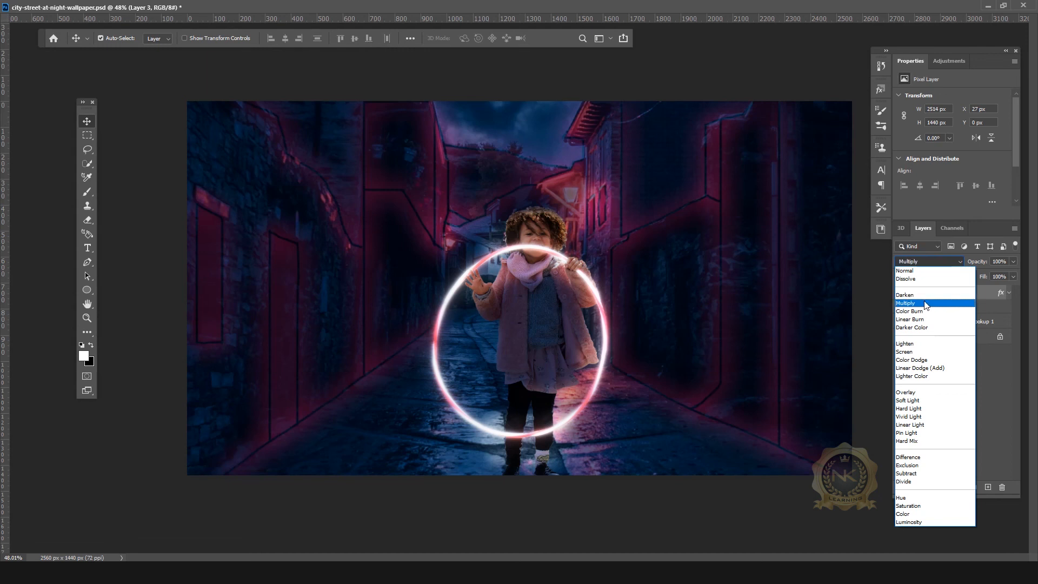
pyautogui.click(930, 367)
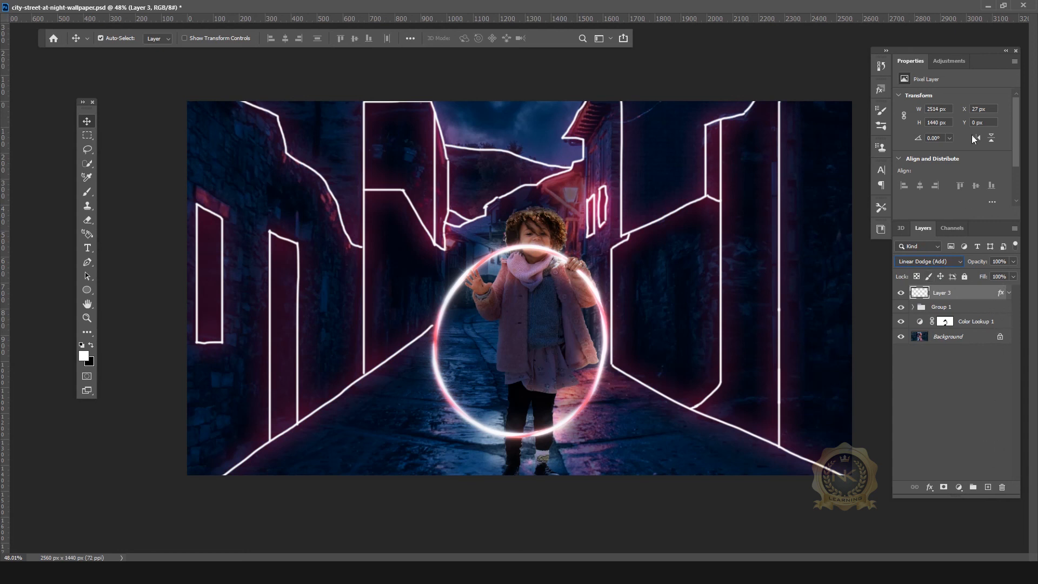
# Add a Hue/Saturation adjustment layer above Layer 3 and raise its saturation to +29
pyautogui.click(955, 61)
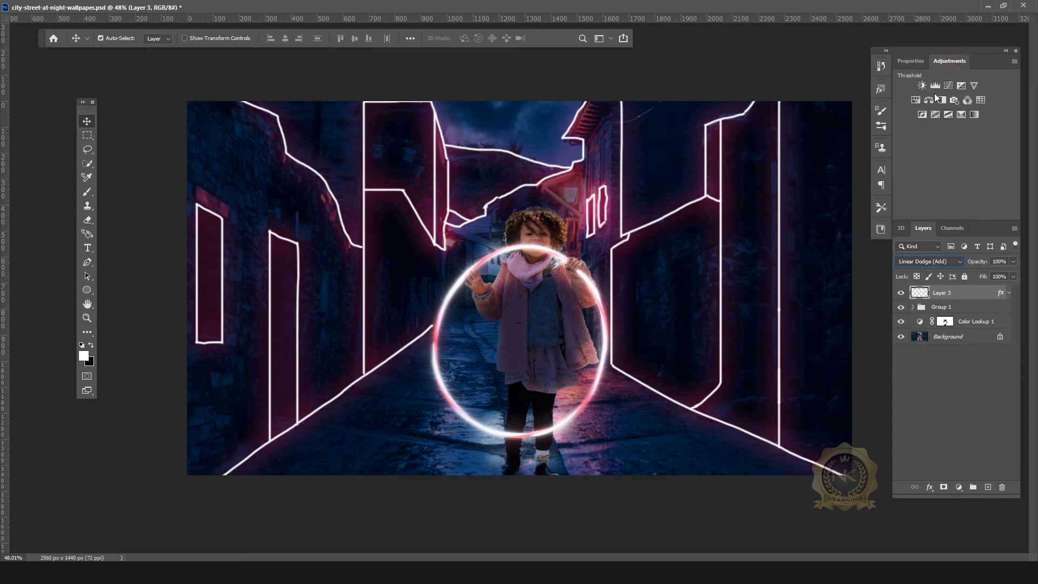
pyautogui.click(917, 100)
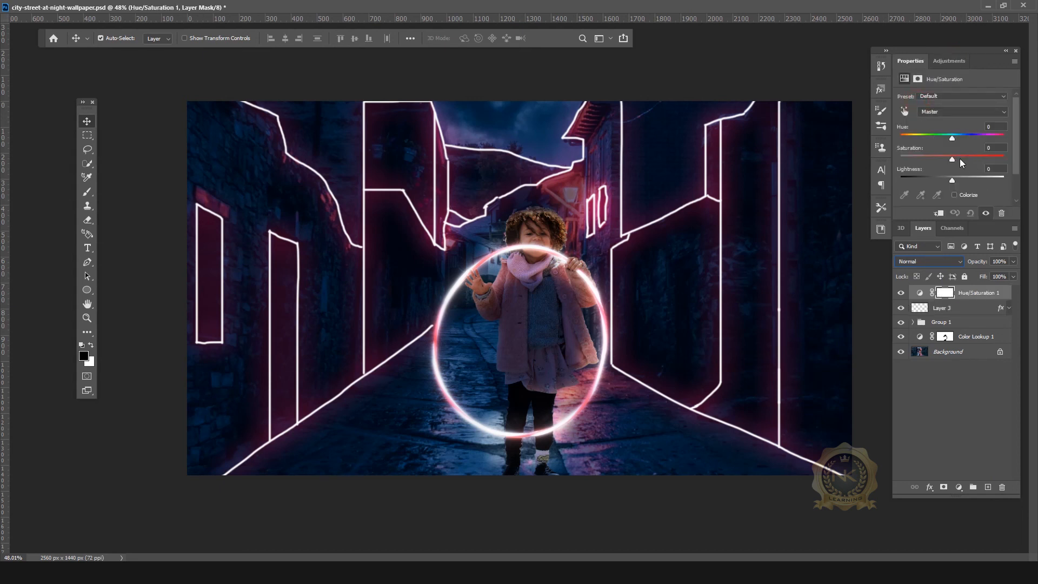
pyautogui.moveTo(951, 159); pyautogui.dragTo(961, 160)
pyautogui.moveTo(972, 165); pyautogui.dragTo(967, 166)
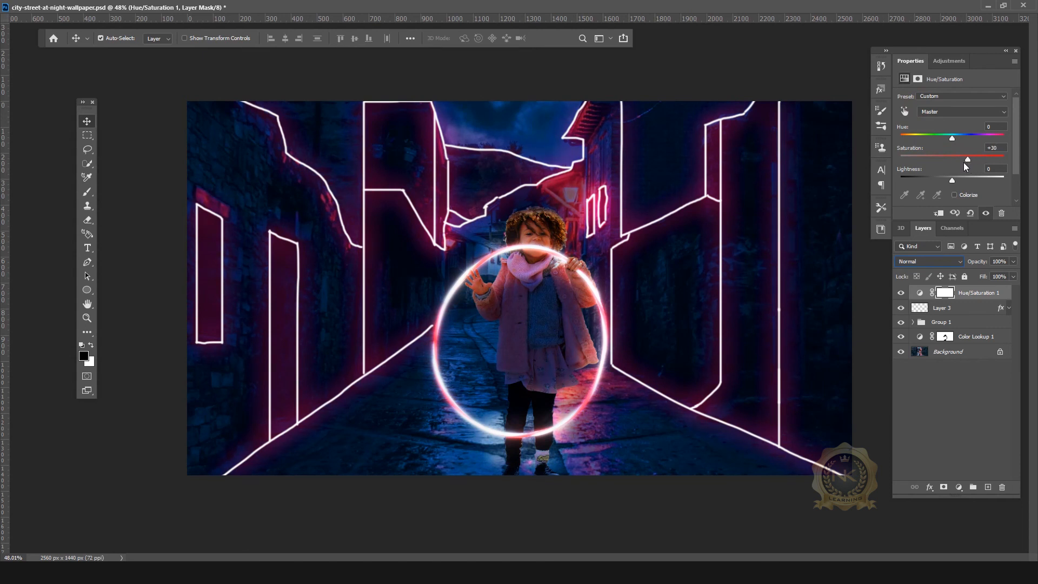
pyautogui.moveTo(968, 158); pyautogui.dragTo(967, 159)
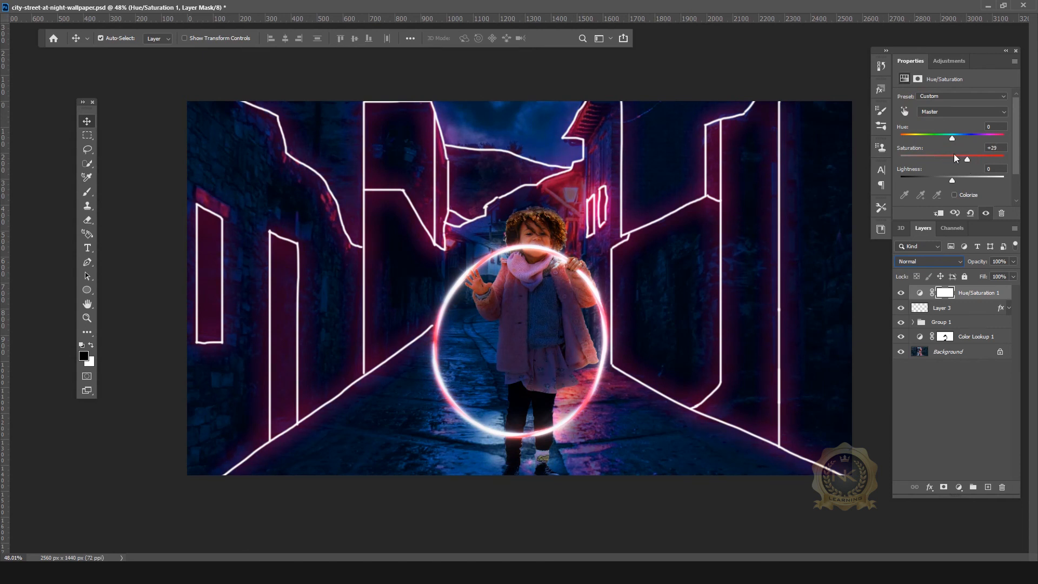
pyautogui.click(859, 138)
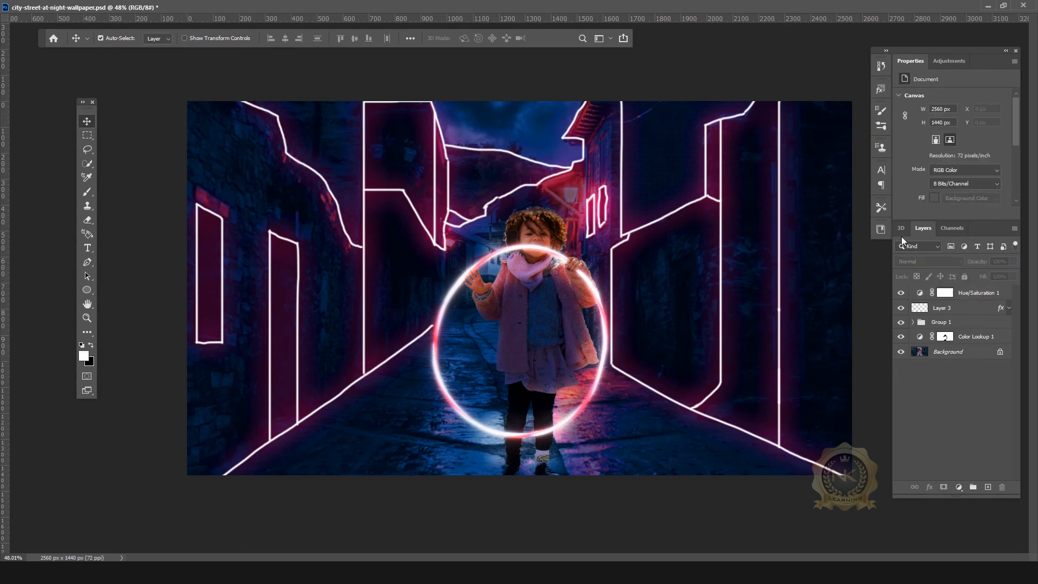
pyautogui.doubleClick(976, 292)
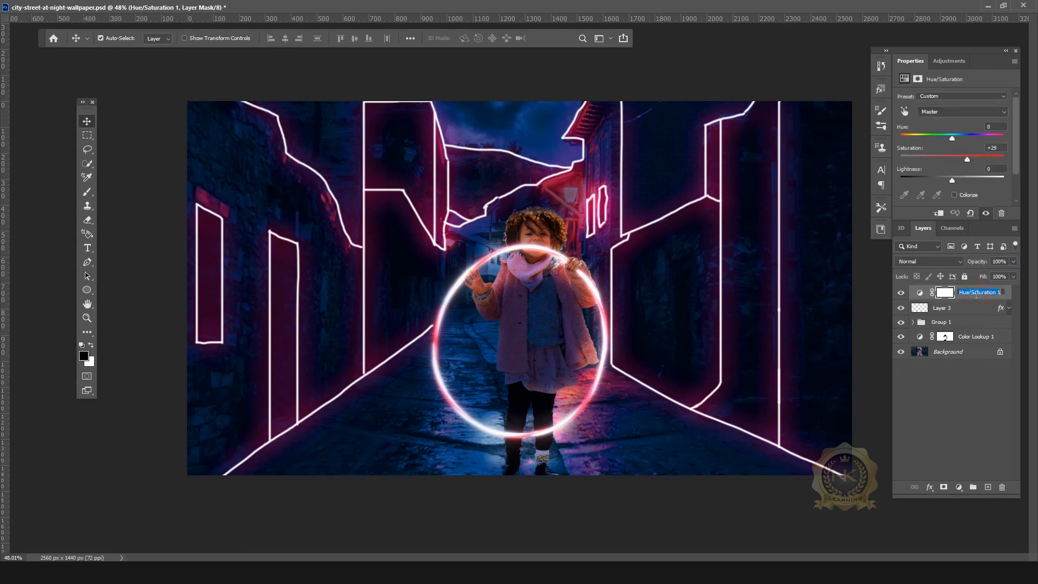
pyautogui.click(996, 145)
pyautogui.press('BackSpace')
pyautogui.click(865, 138)
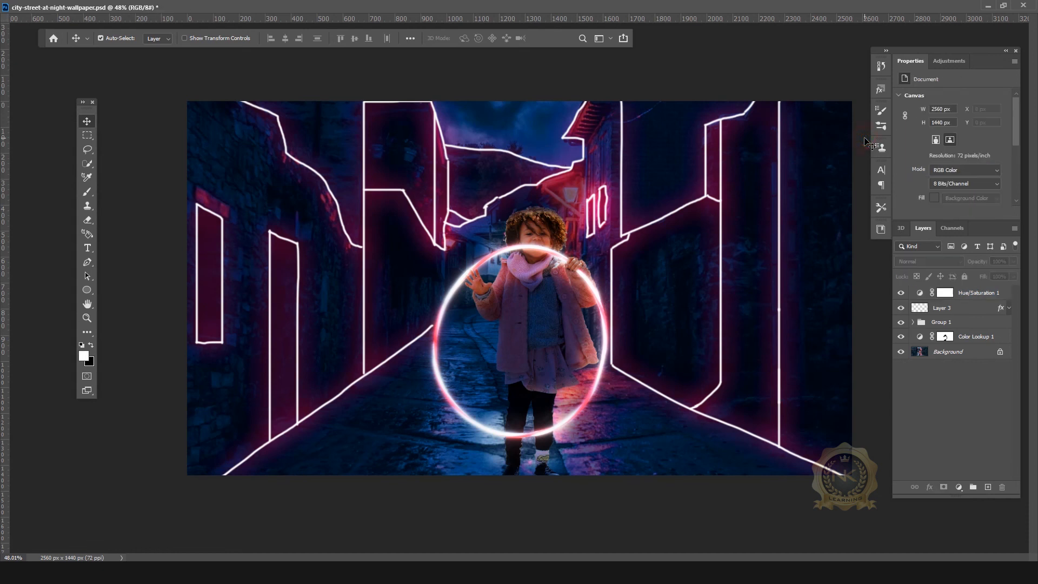
# Examine the neon outlines and color balance at different zoom levels with the interface panels hidden
pyautogui.press('Tab')
pyautogui.scroll(2, 541, 278)
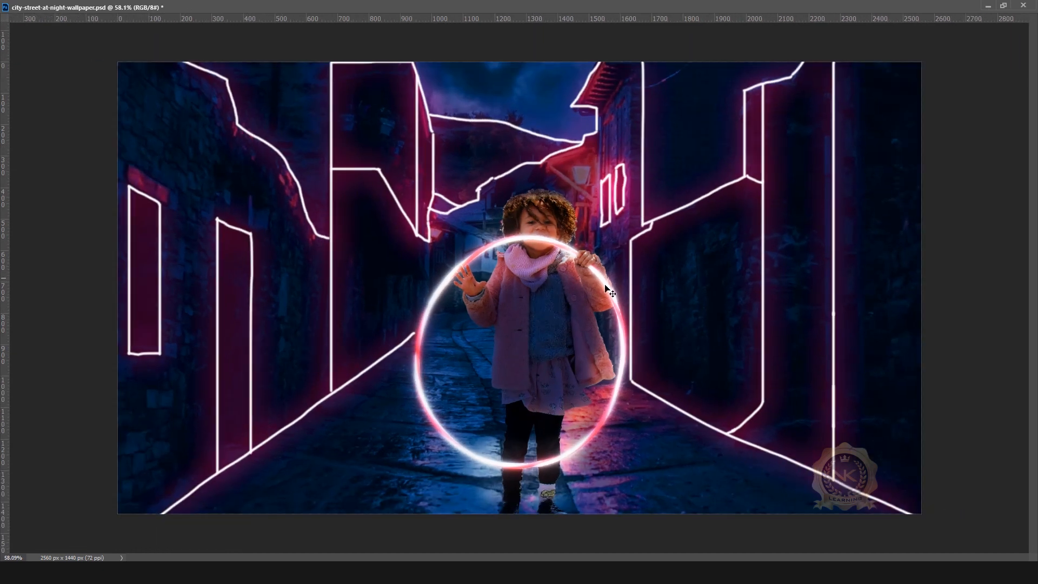
pyautogui.scroll(3, 621, 320)
pyautogui.scroll(-3, 616, 326)
pyautogui.scroll(-1, 614, 326)
pyautogui.scroll(1, 613, 325)
pyautogui.scroll(-1, 612, 325)
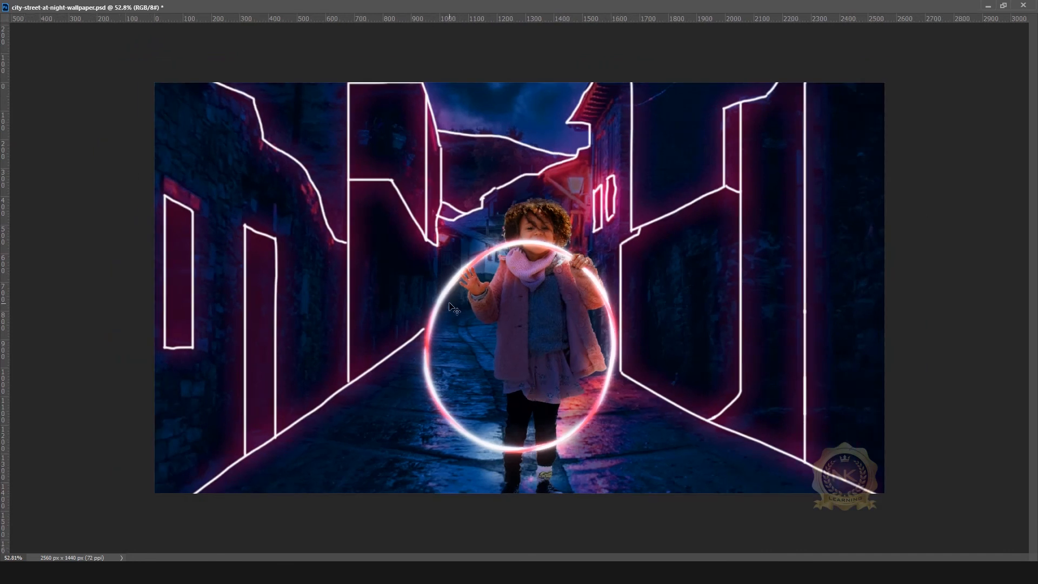
pyautogui.press('Tab')
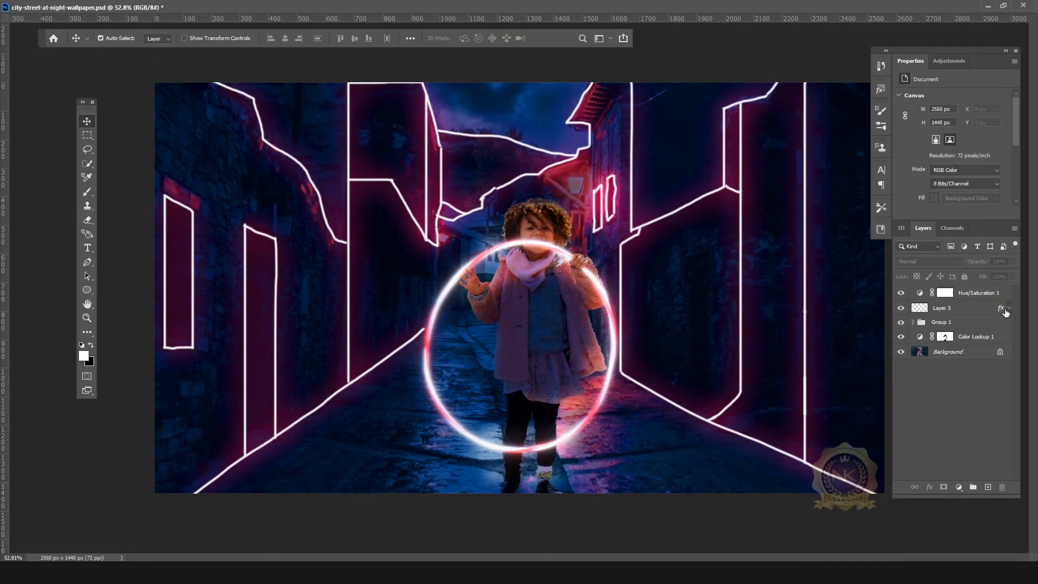
# Group Hue/Saturation 1, Layer 3, Group 1 and Color Lookup 1 into one new group above the background
pyautogui.click(962, 297)
pyautogui.keyDown('ctrl'); pyautogui.click(966, 308); pyautogui.keyUp('ctrl')
pyautogui.keyDown('ctrl'); pyautogui.click(967, 322); pyautogui.keyUp('ctrl')
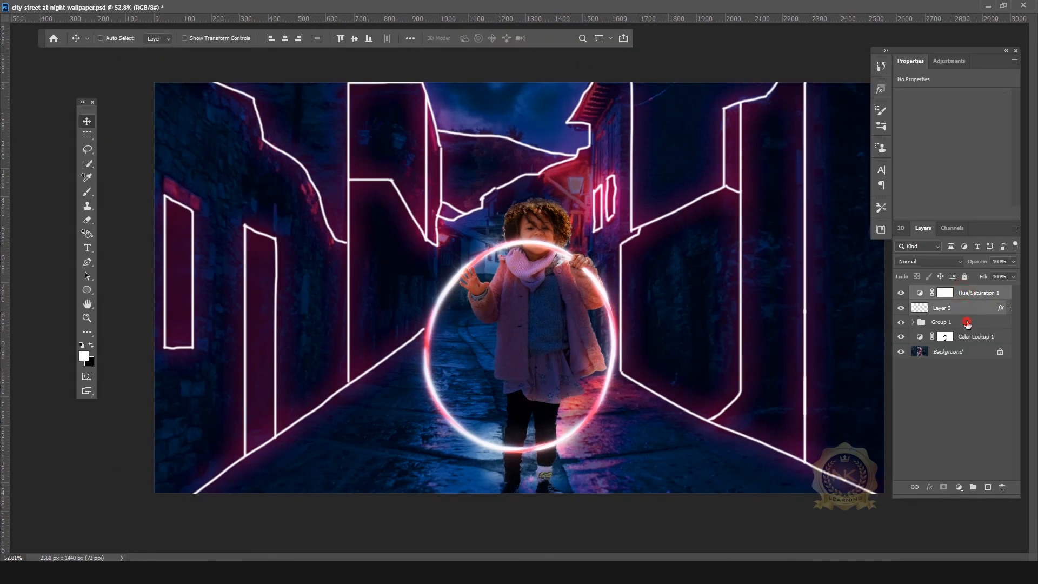
pyautogui.keyDown('ctrl'); pyautogui.click(972, 337); pyautogui.keyUp('ctrl')
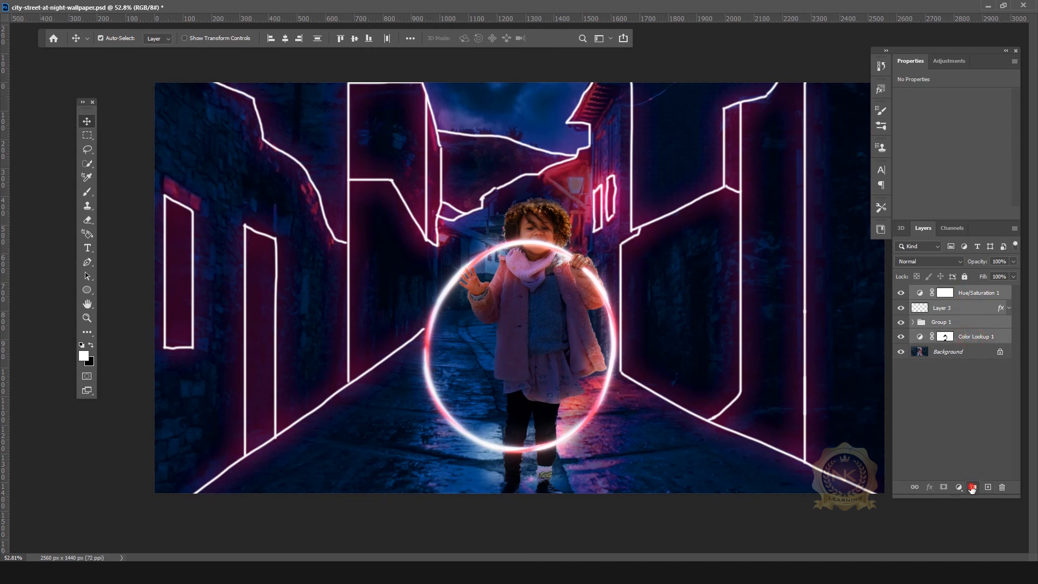
pyautogui.keyDown('ctrl'); pyautogui.click(972, 487); pyautogui.keyUp('ctrl')
# Compare the image with and without the new group, and view the finished composite with the panels hidden
pyautogui.click(900, 295)
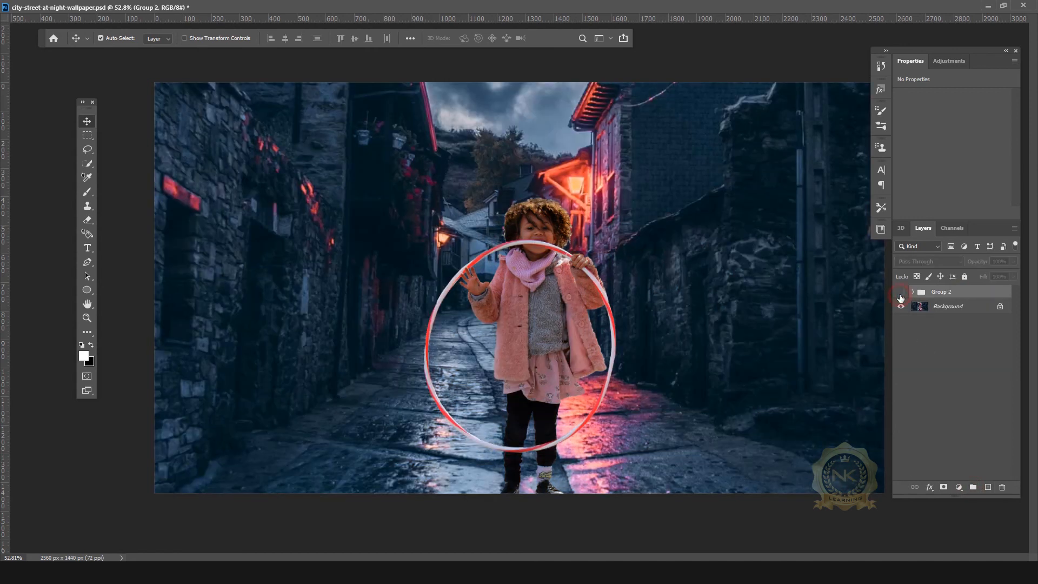
pyautogui.click(900, 294)
pyautogui.click(900, 295)
pyautogui.click(900, 294)
pyautogui.press('Tab')
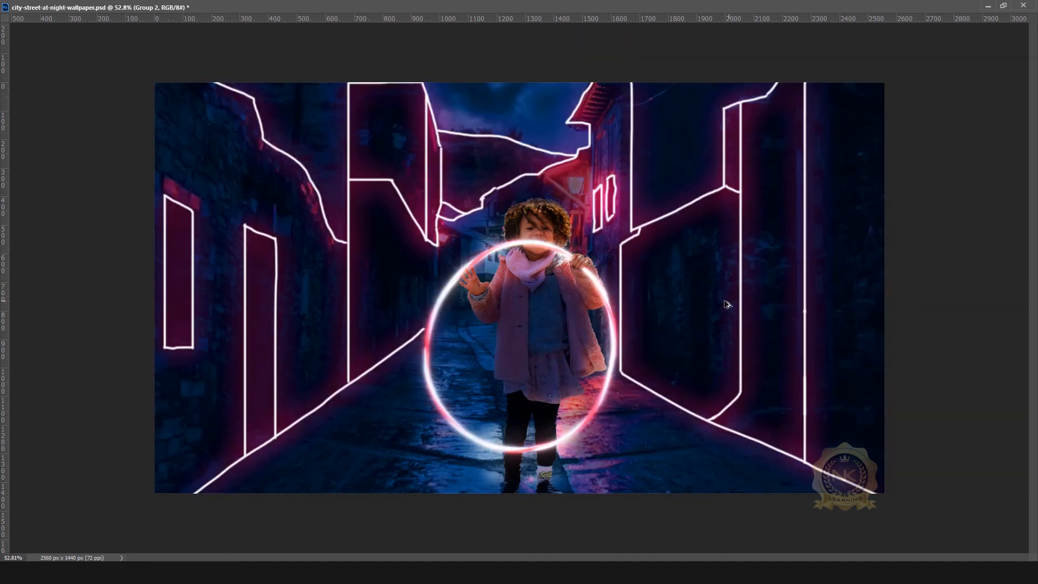
pyautogui.scroll(1, 725, 301)
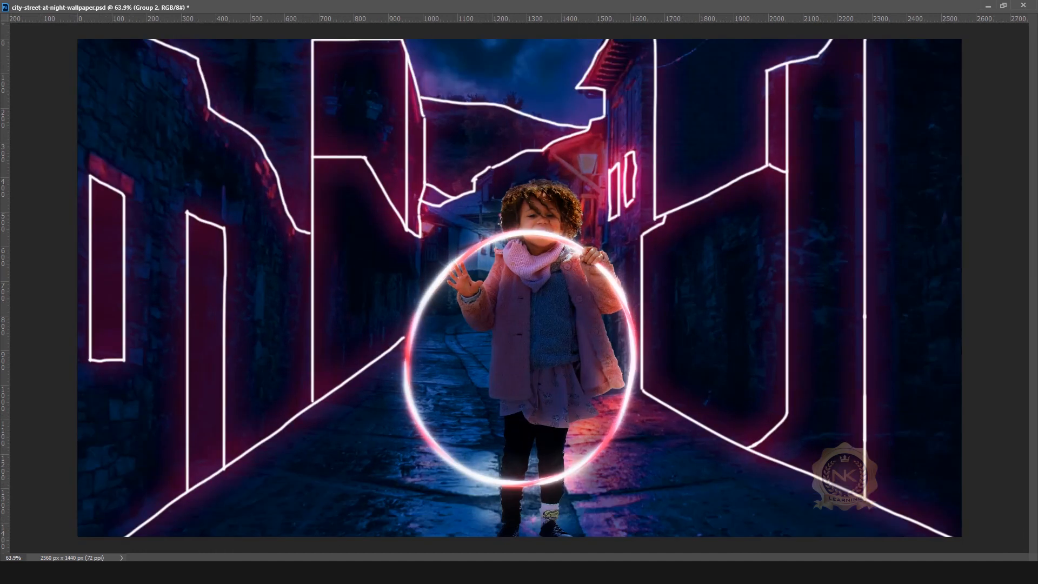